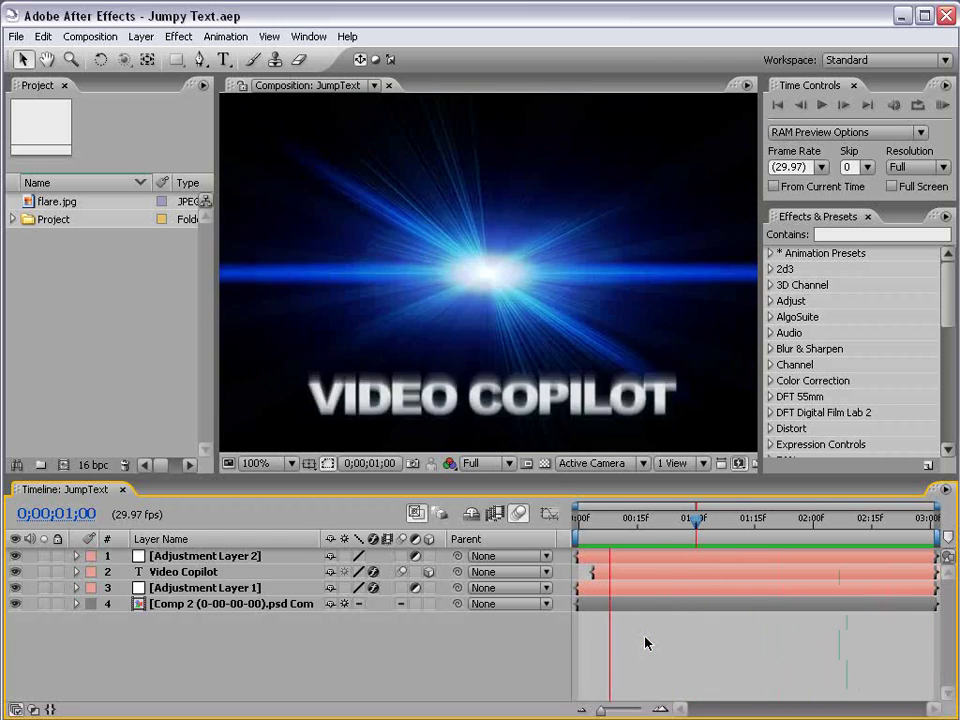
Solo the Video Copilot text layer and RAM-preview its jumping title alone over black
click(645, 643)
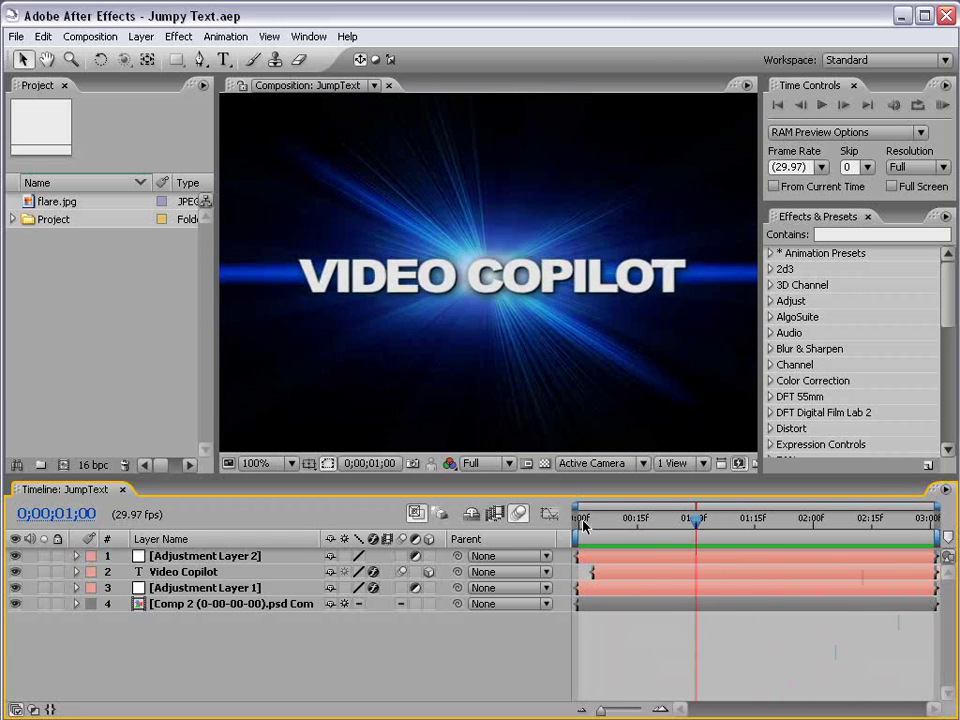
drag(583, 524, 651, 537)
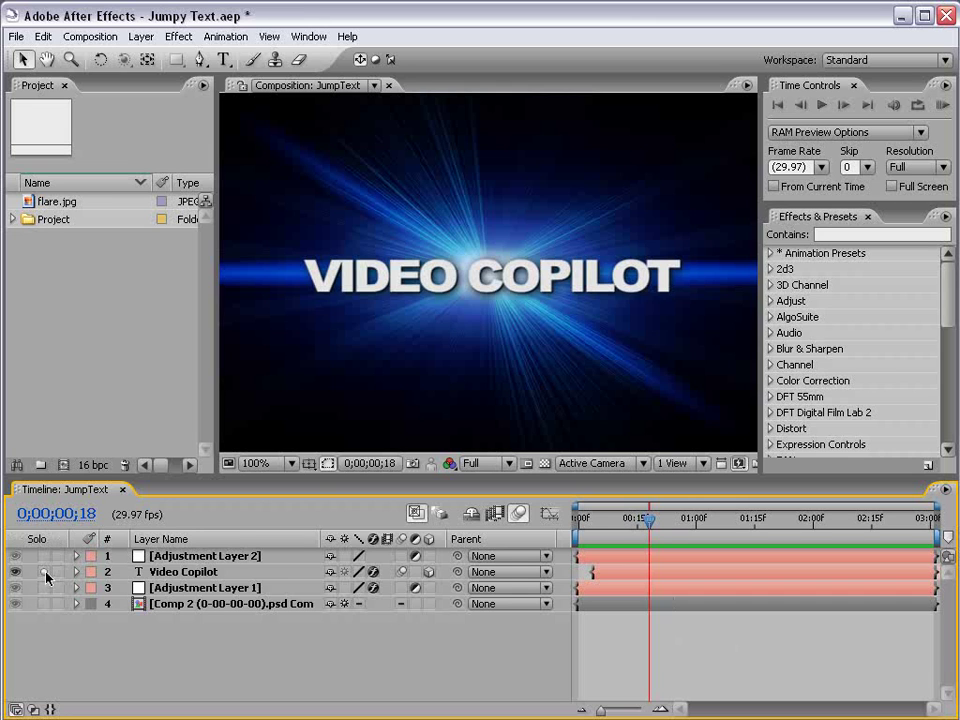
click(43, 571)
mouse_move(580, 522)
mouse_down()
mouse_move(638, 522)
mouse_move(583, 525)
mouse_up()
key(KP_0)
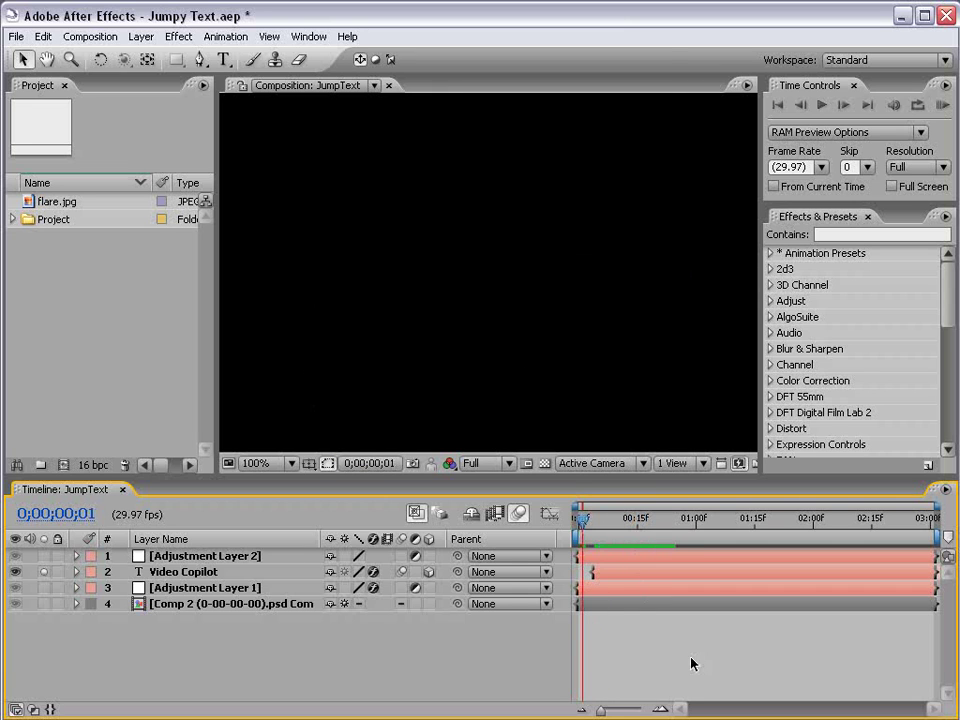
Create a new composition with a duration of 0;00;05;00
click(90, 36)
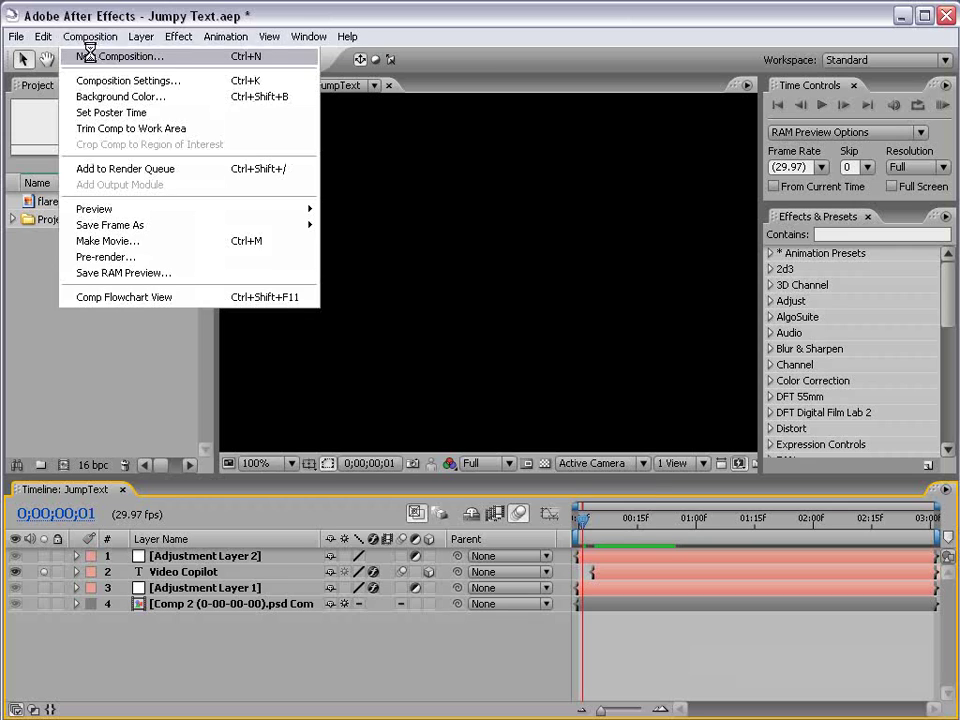
click(88, 55)
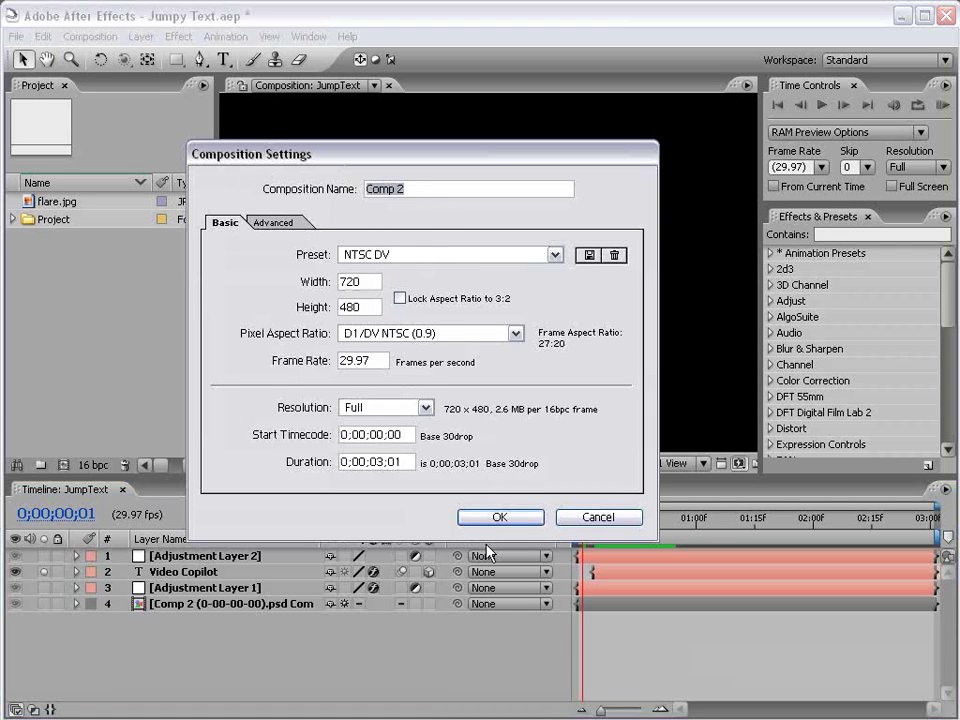
click(376, 461)
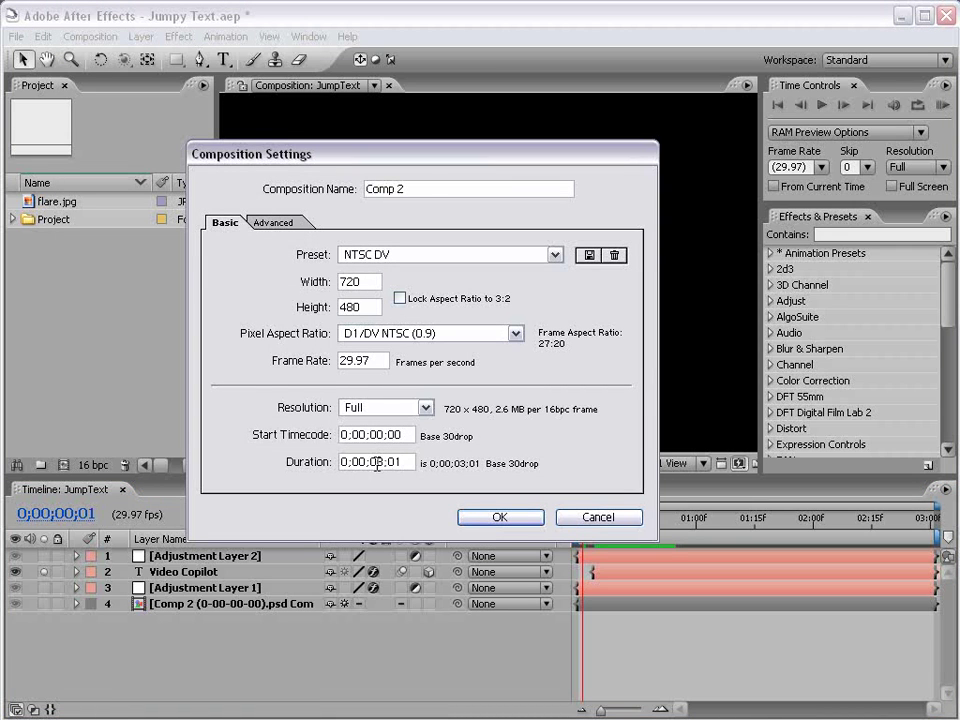
key(BackSpace)
text(5)
key(End)
key(BackSpace)
text(0)
click(499, 516)
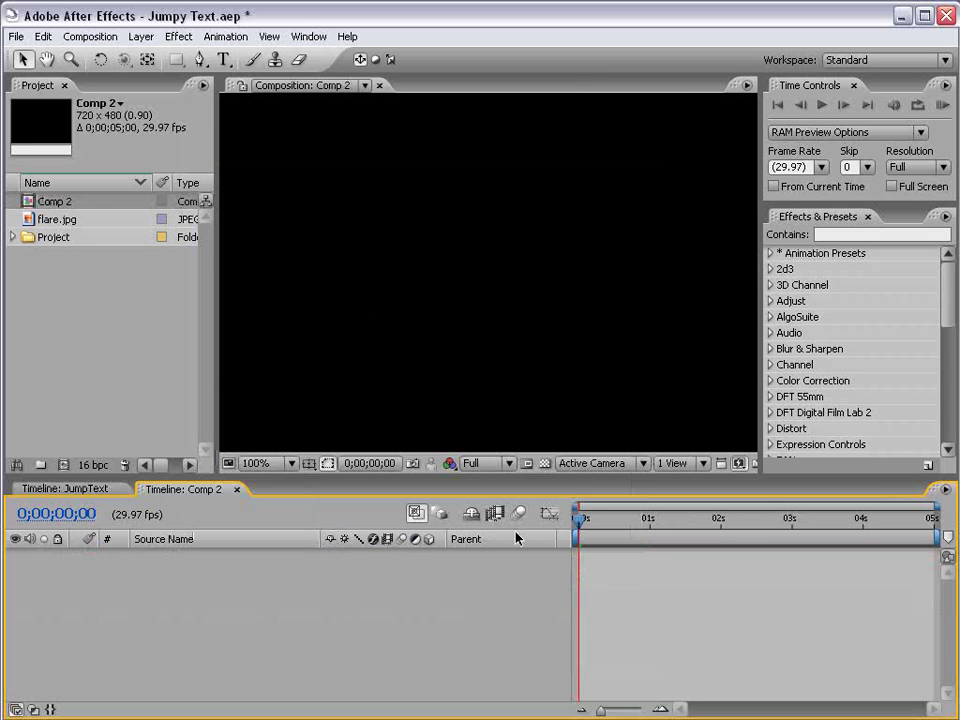
Add a 'VIDEO COPILOT' text layer and move it to the frame centre
click(224, 59)
click(397, 271)
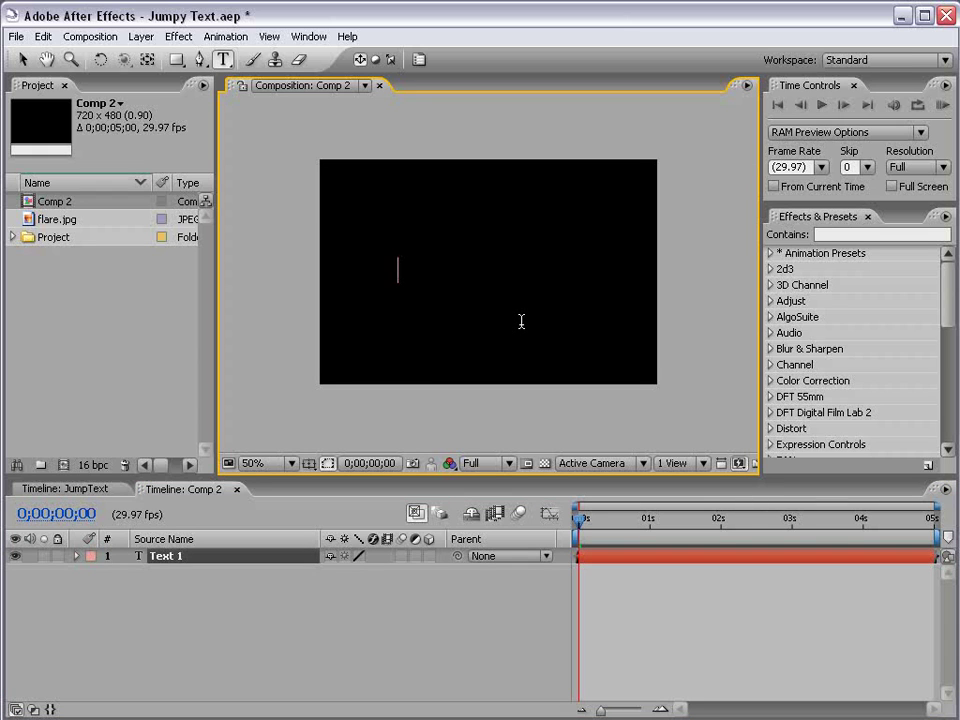
text(VIDEO COPILOT)
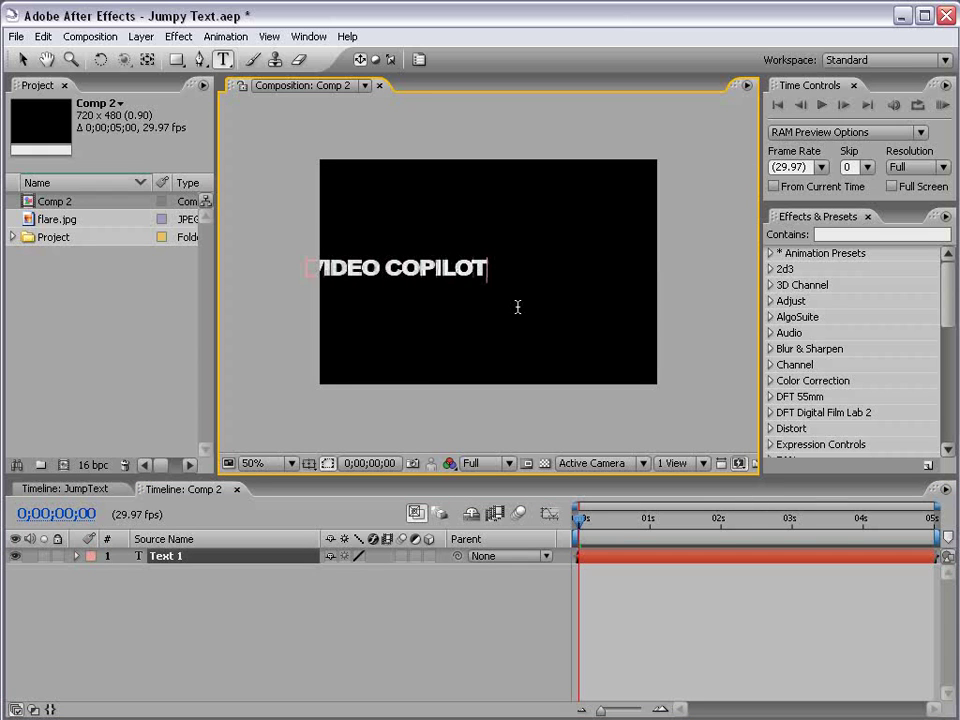
click(22, 59)
drag(451, 272, 519, 270)
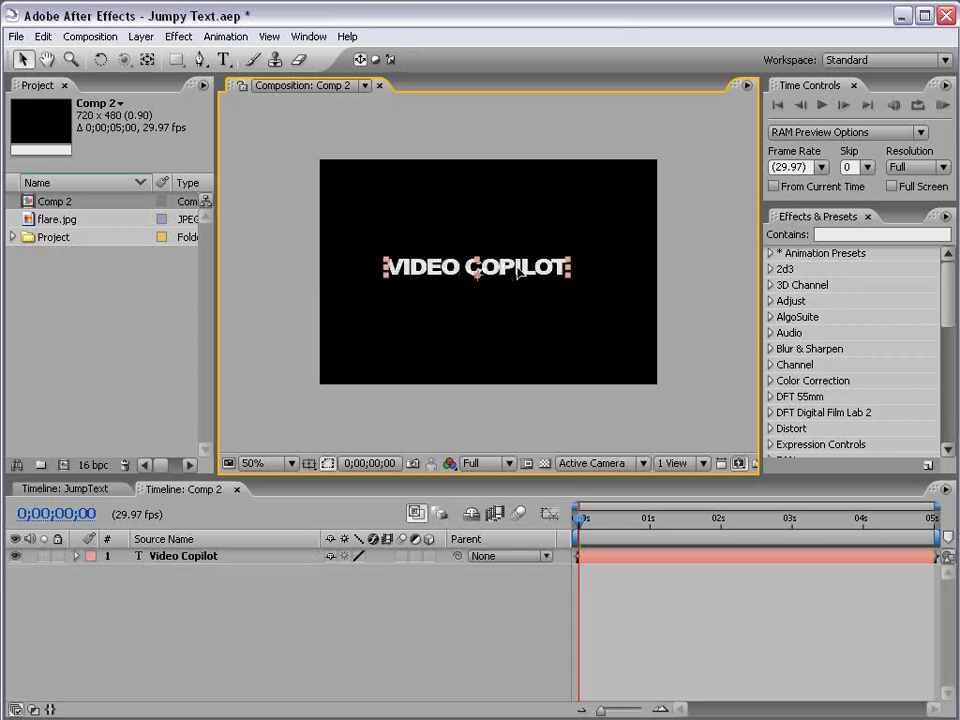
Check the title's placement at full size with the title and action safe guides shown
key(period)
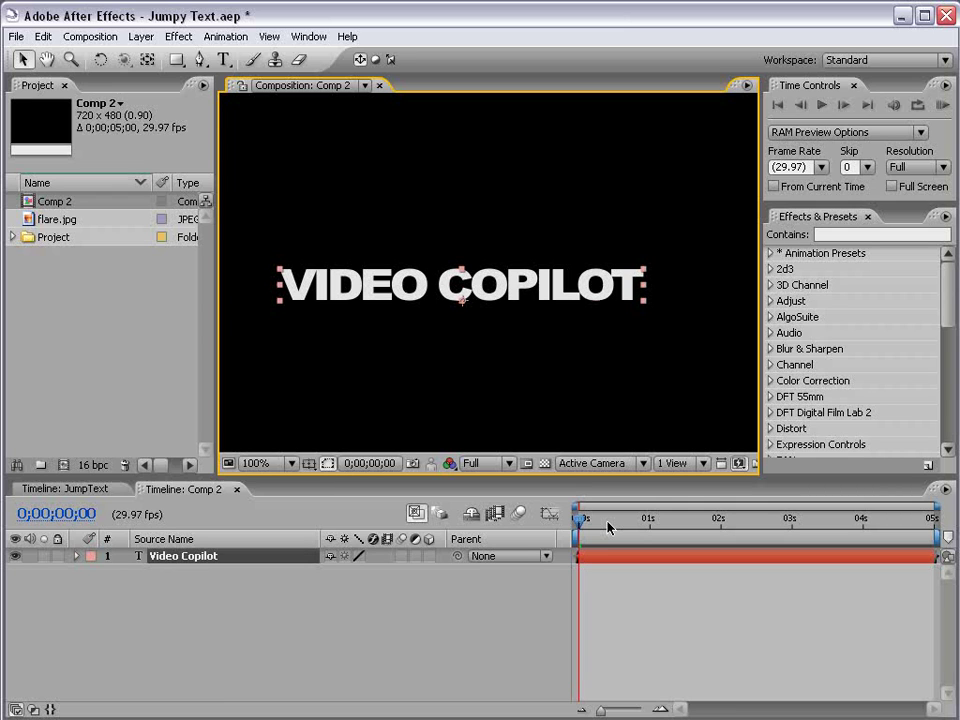
click(662, 574)
key(comma)
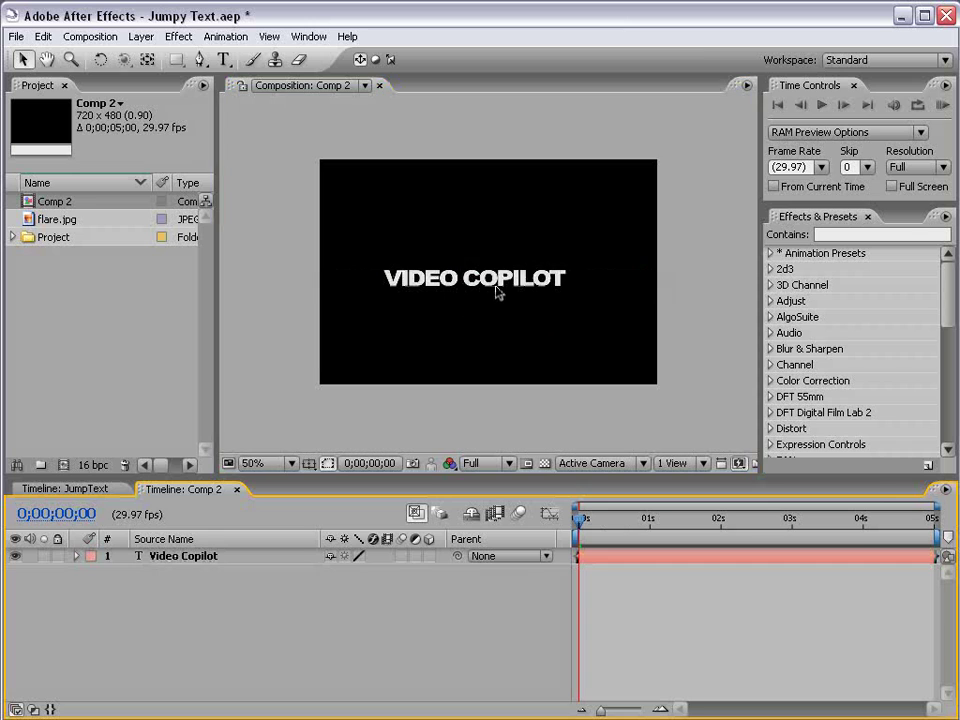
scroll(472, 299, up, 1)
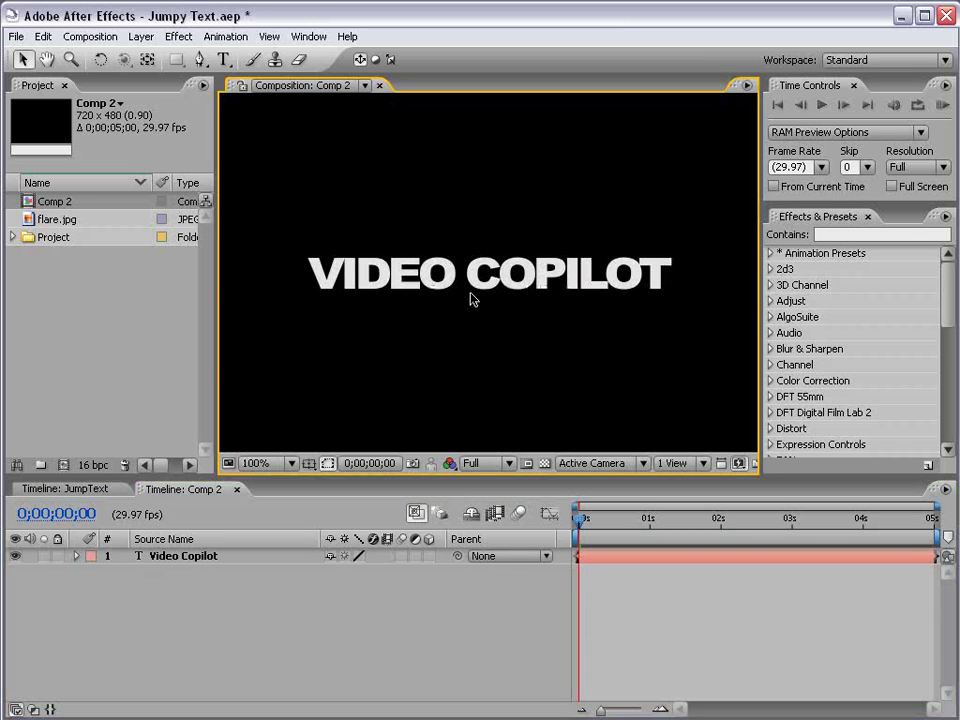
scroll(472, 299, down, 1)
click(487, 282)
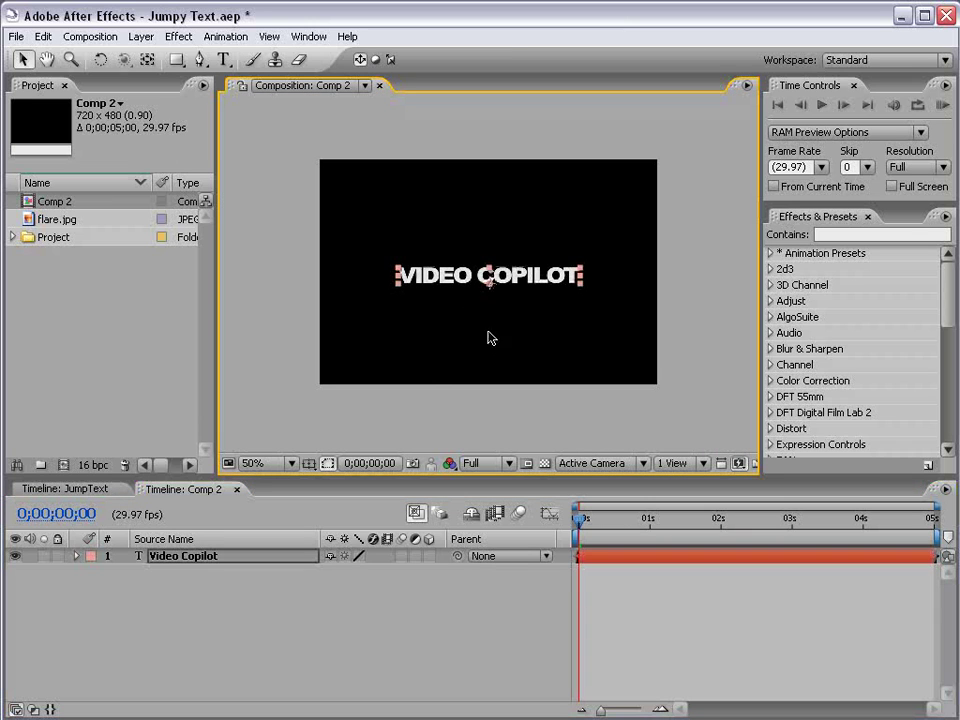
key(apostrophe)
key(period)
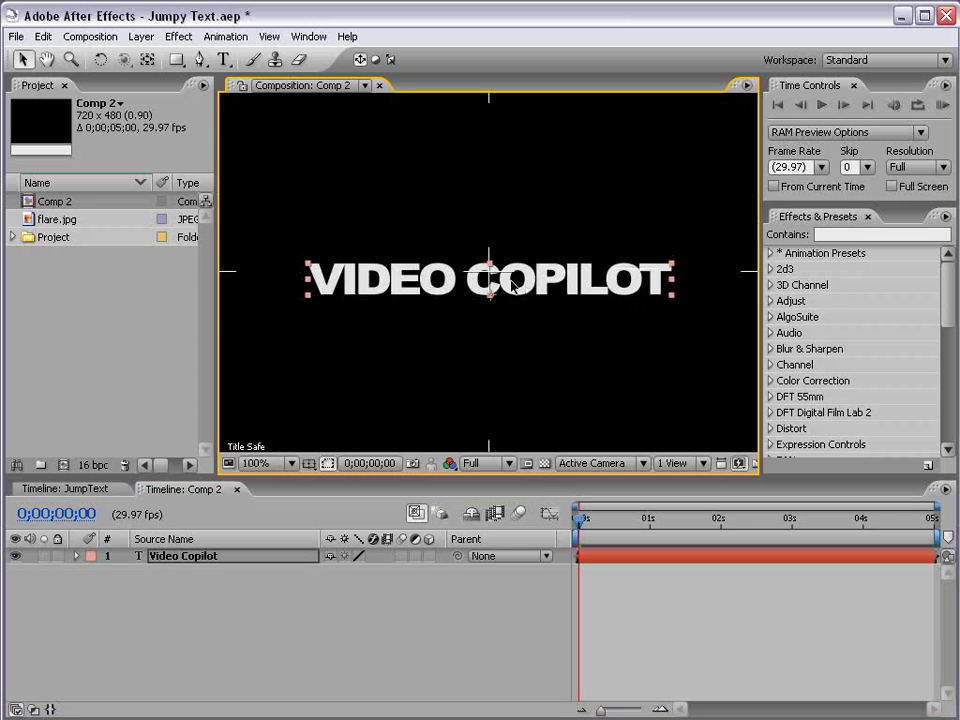
Make the text layer 3D and give its Position a wiggle(5,200) expression
click(600, 557)
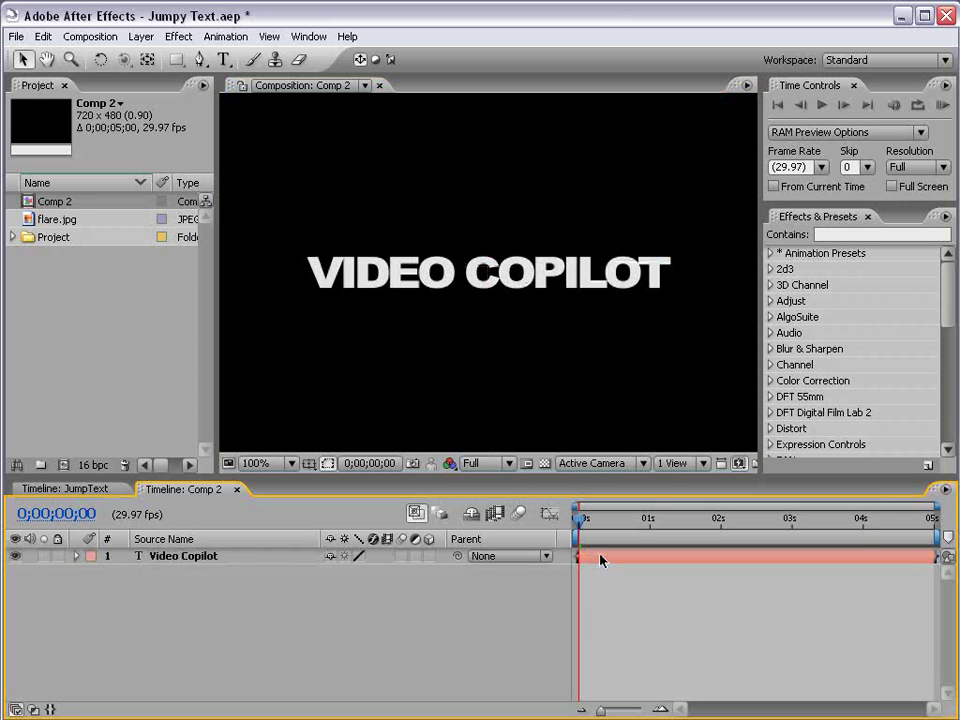
click(429, 556)
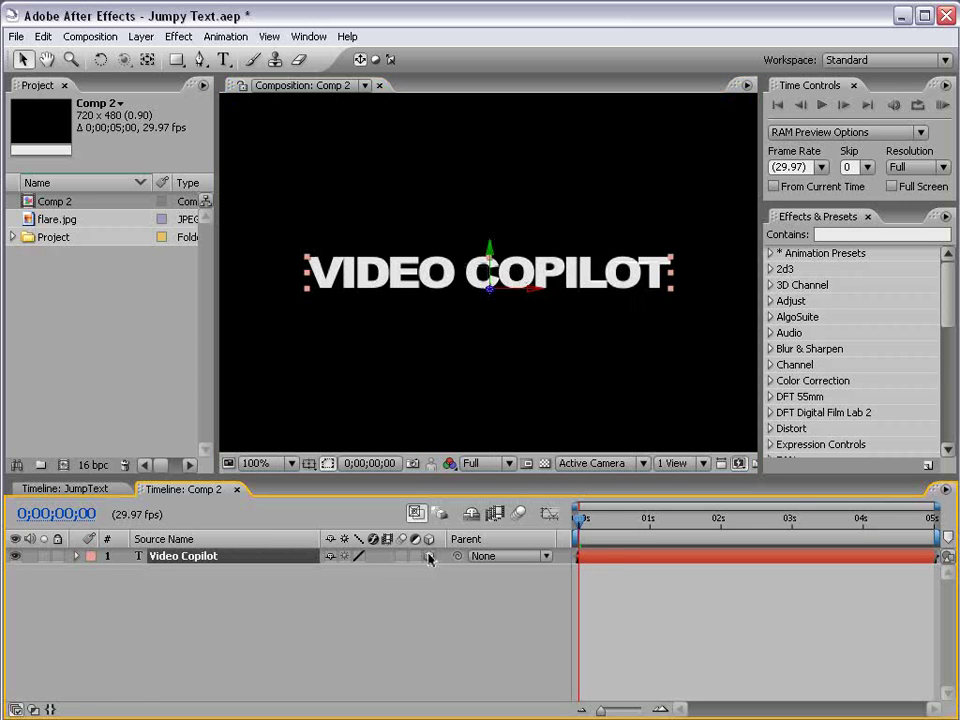
key(p)
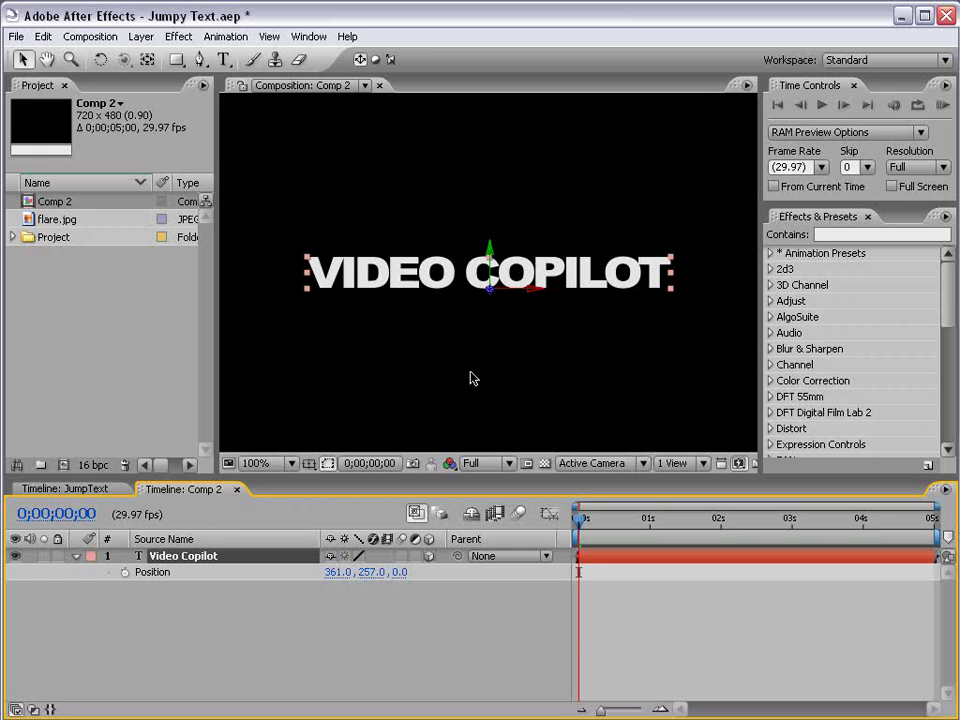
alt+click(124, 573)
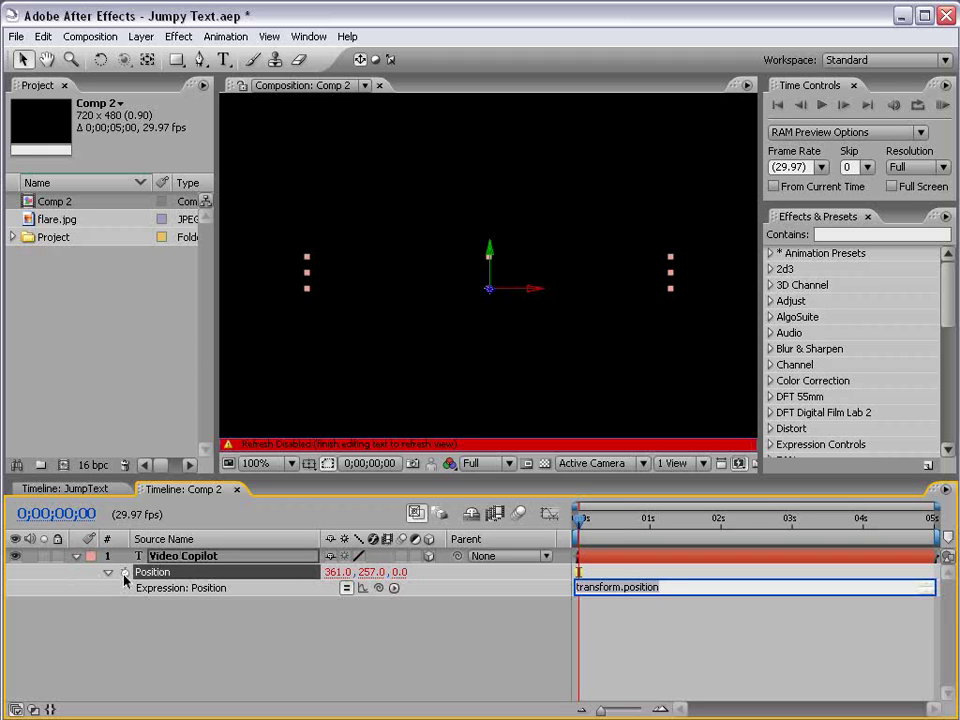
click(621, 647)
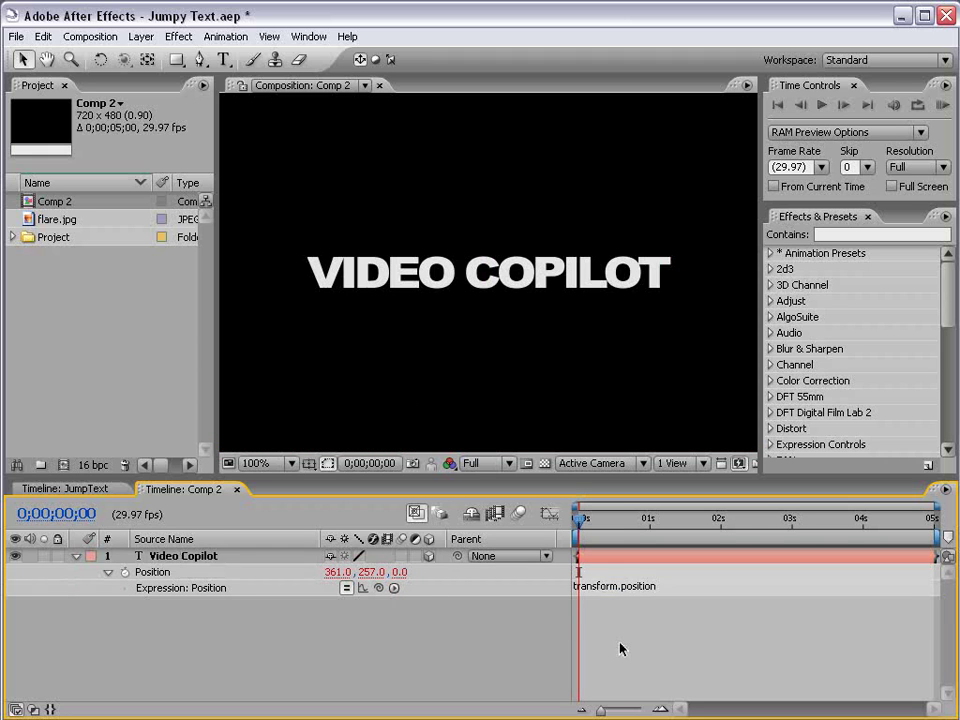
click(656, 587)
text(wig)
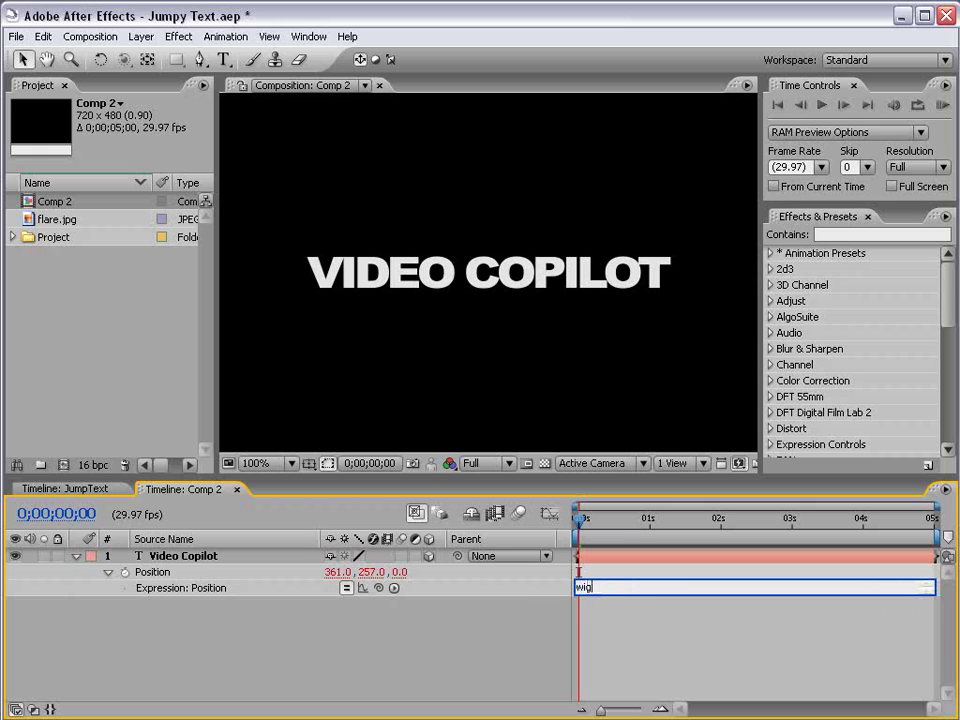
text(gle(5,200))
drag(637, 587, 617, 587)
click(630, 647)
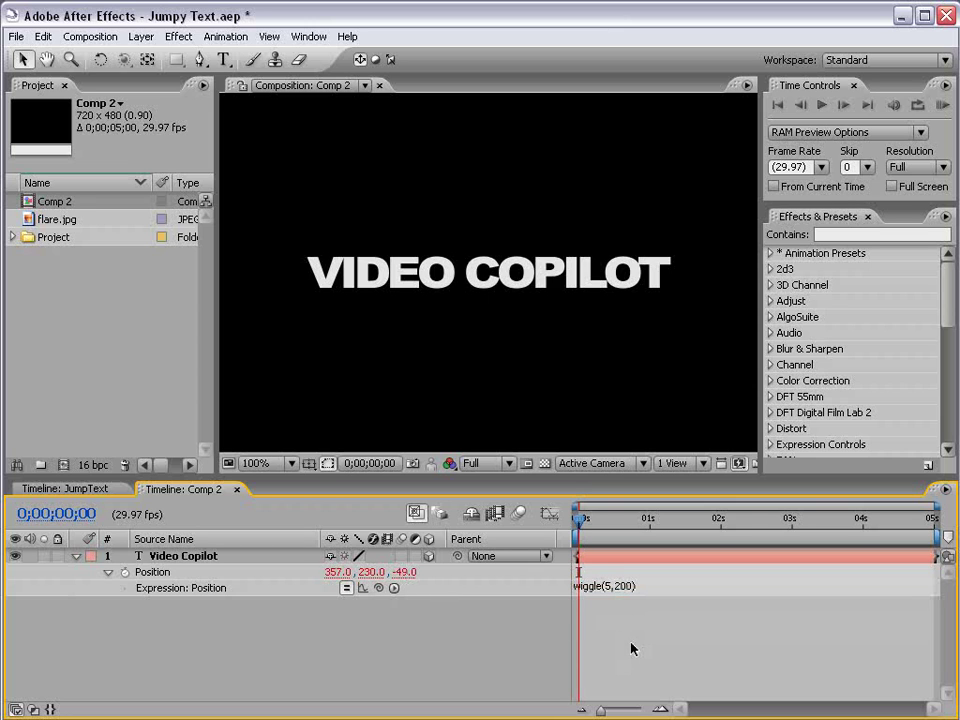
Preview the text jittering from the Position wiggle
scroll(484, 272, down, 1)
drag(585, 525, 619, 523)
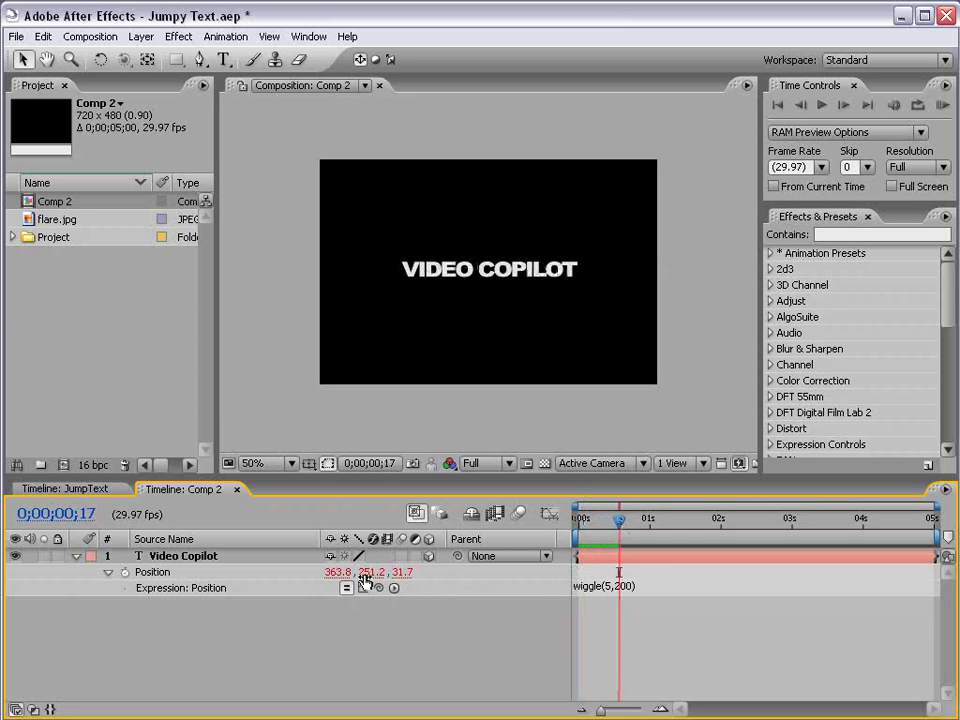
key(KP_0)
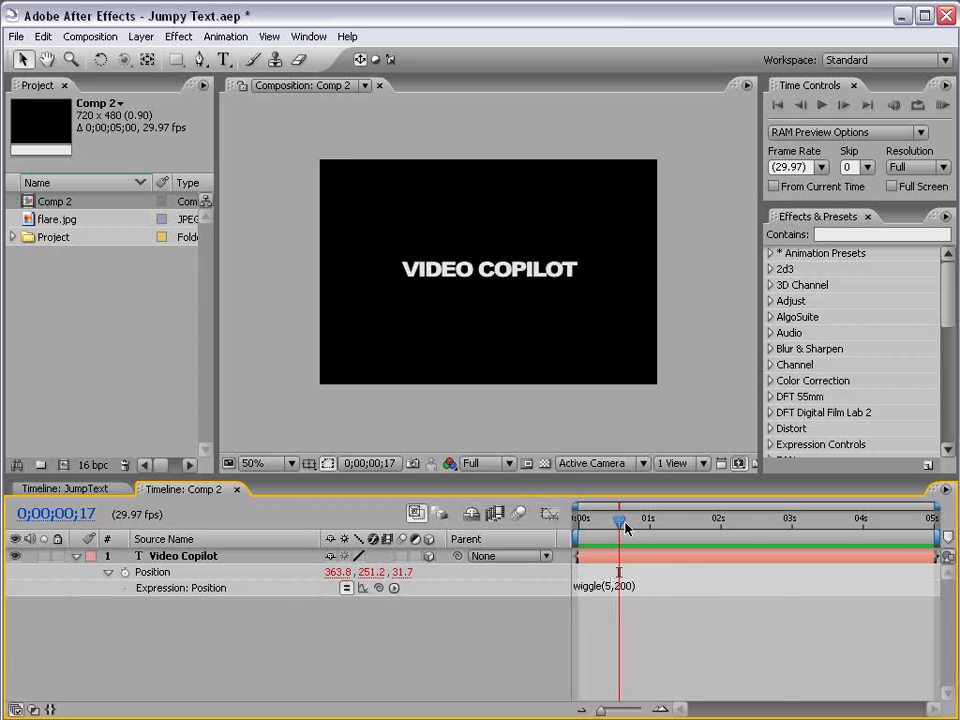
key(space)
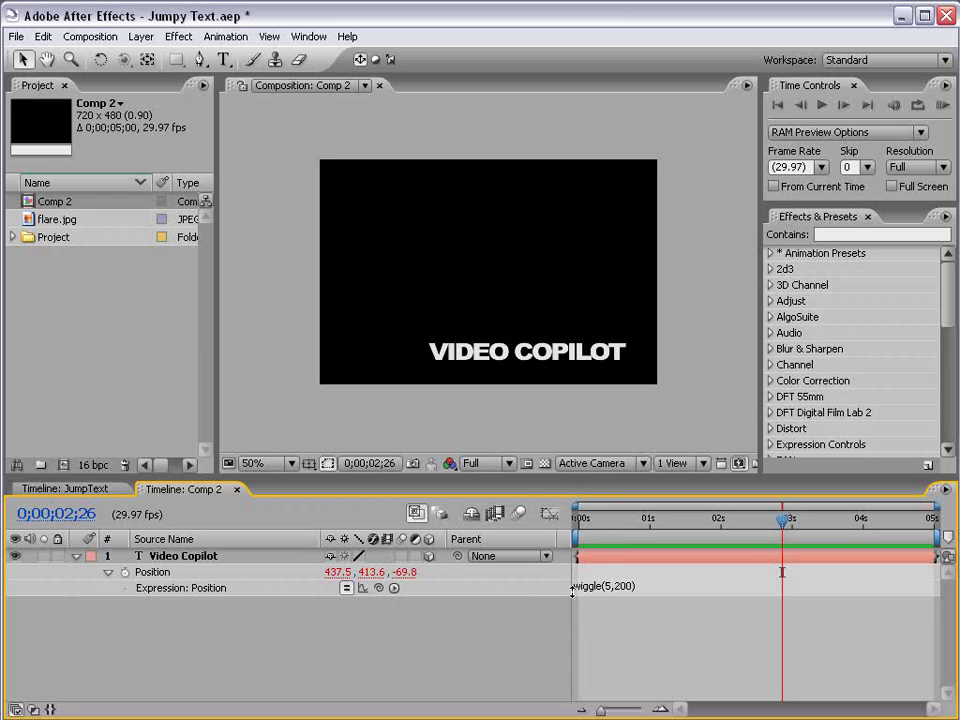
Delete the wiggle expression, leaving Position at 361.0, 257.0, 0.0
click(609, 590)
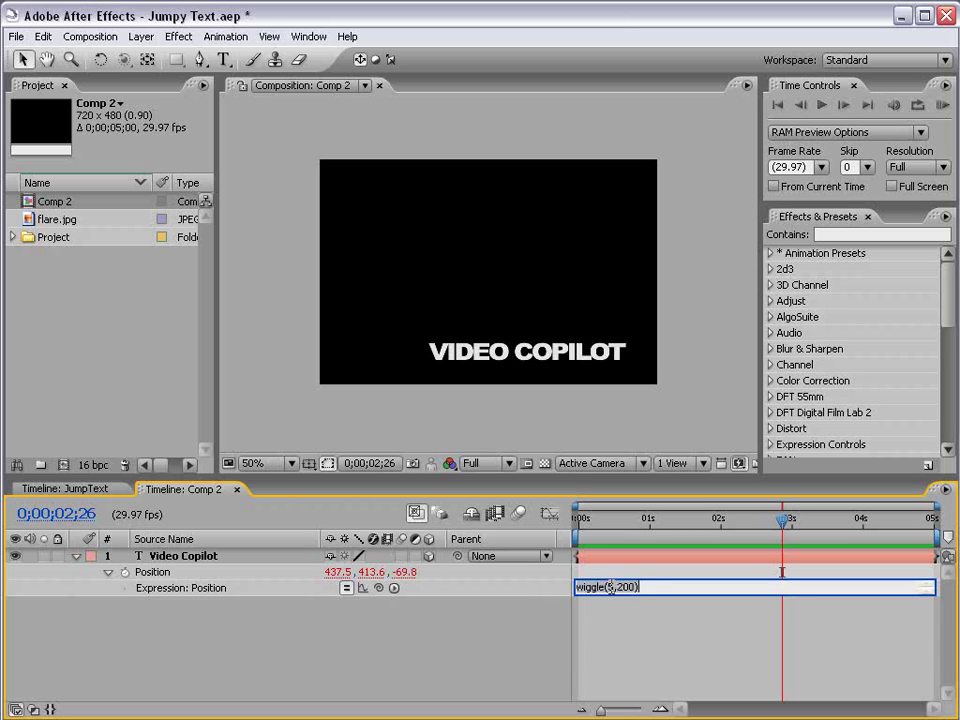
click(597, 594)
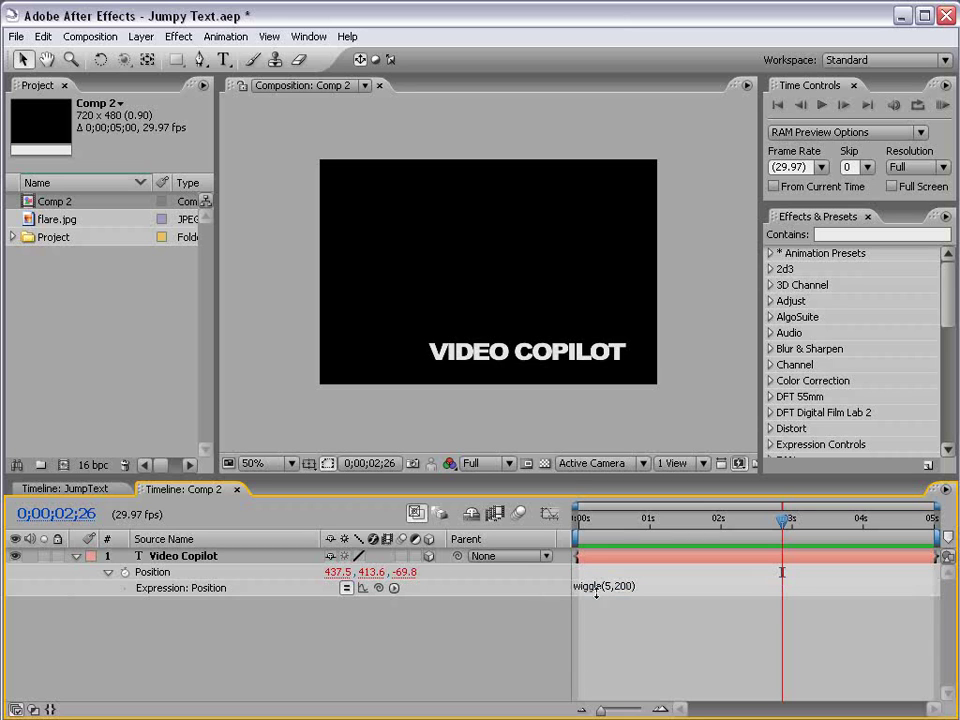
click(601, 590)
key(BackSpace)
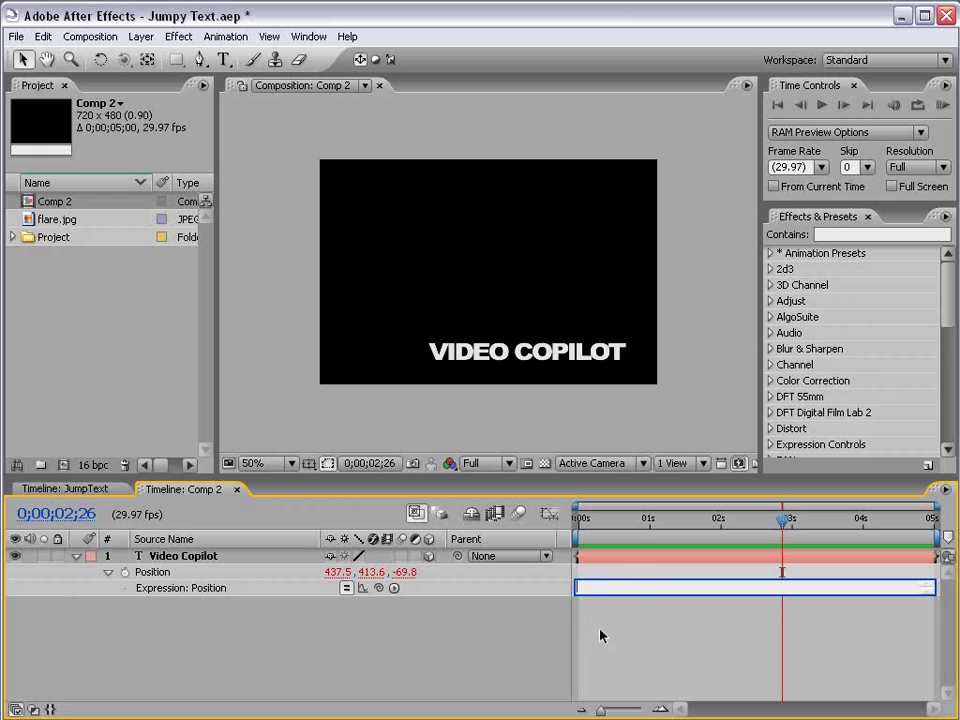
click(165, 605)
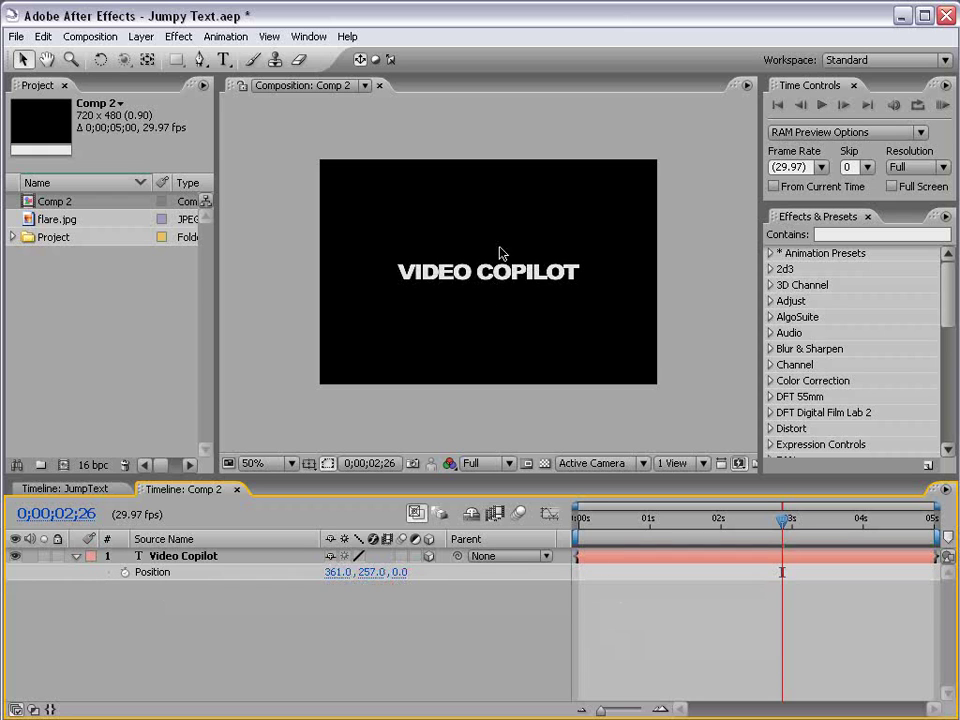
Search 'separ' in Effects & Presets and apply Separate XYZ Position to the Video Copilot layer
click(826, 234)
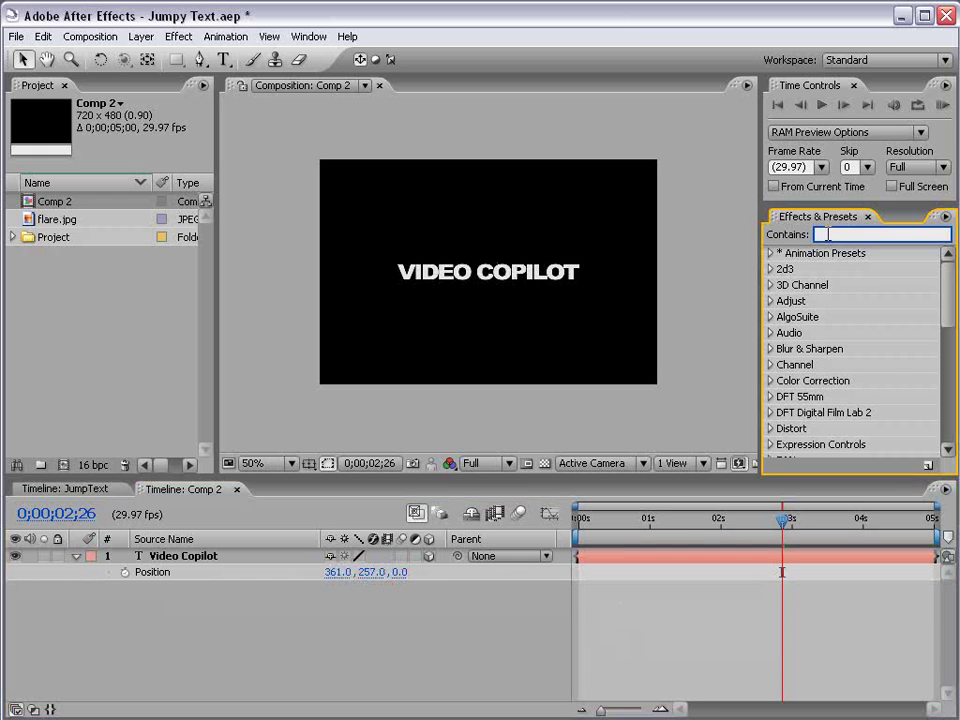
text(separ)
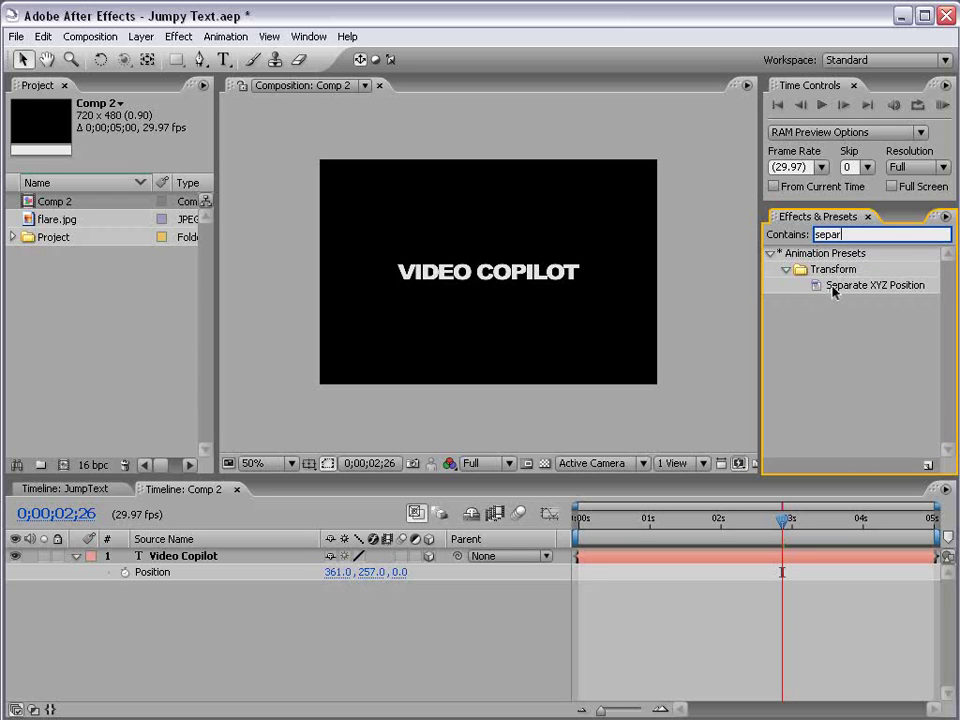
drag(833, 290, 187, 563)
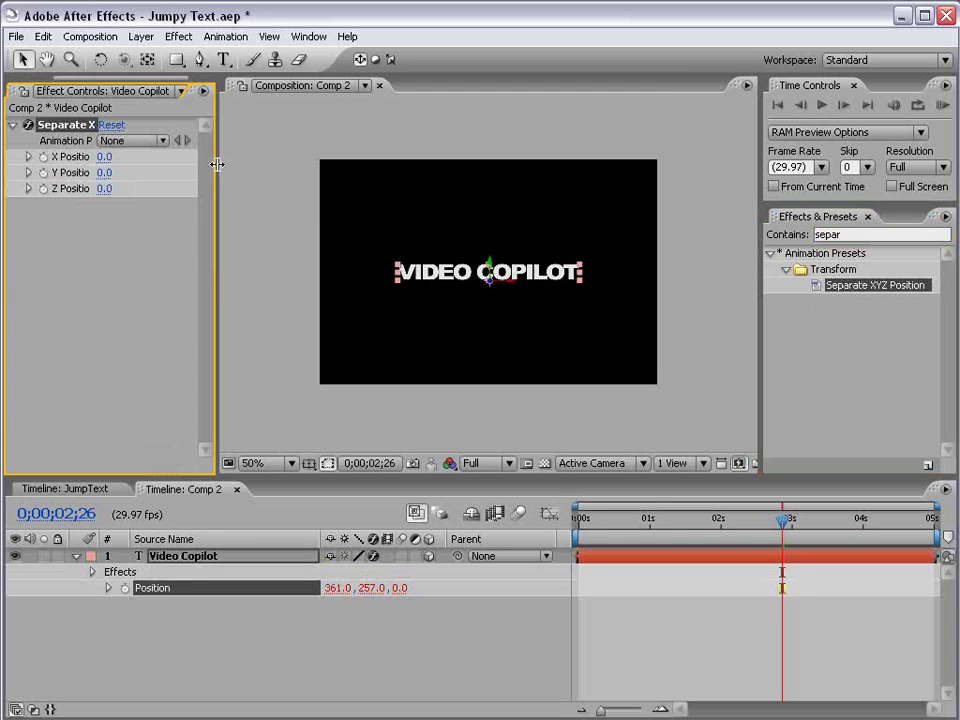
drag(216, 164, 283, 164)
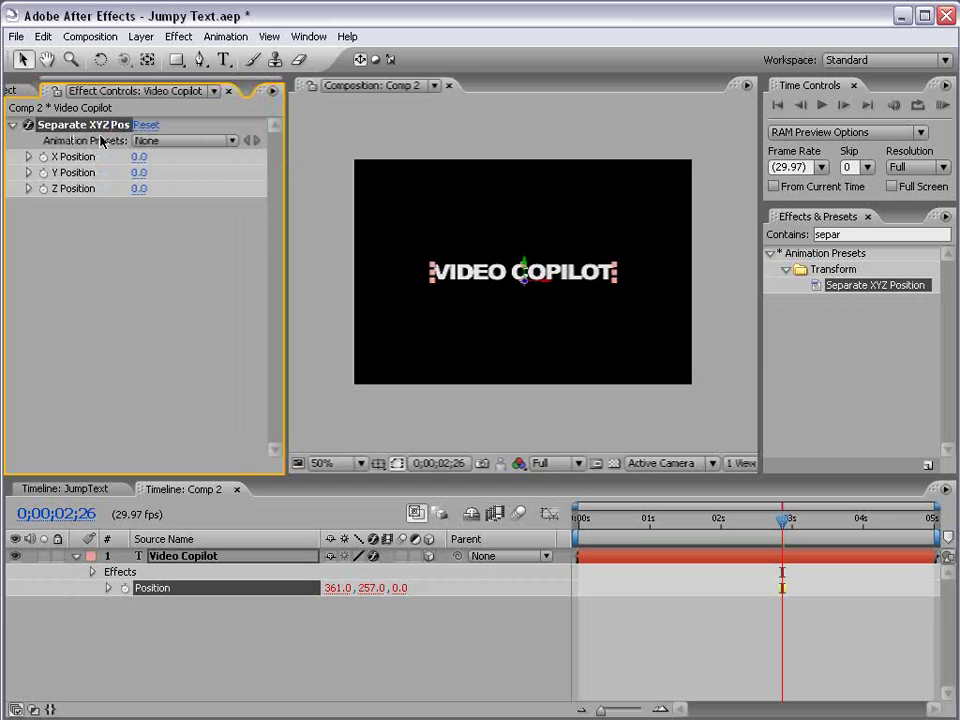
click(118, 600)
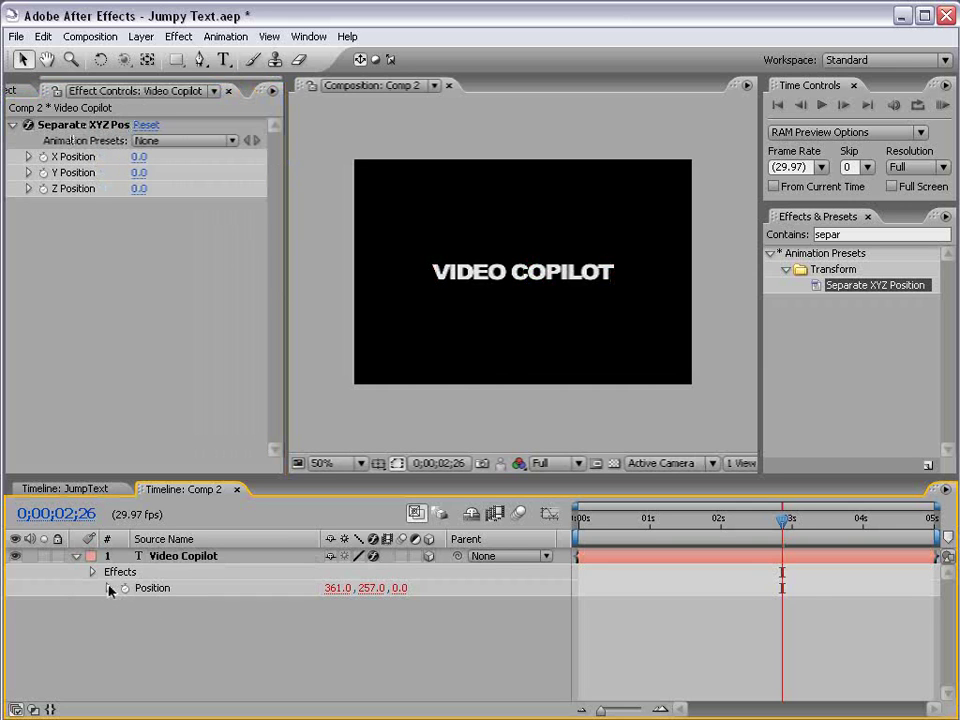
click(110, 589)
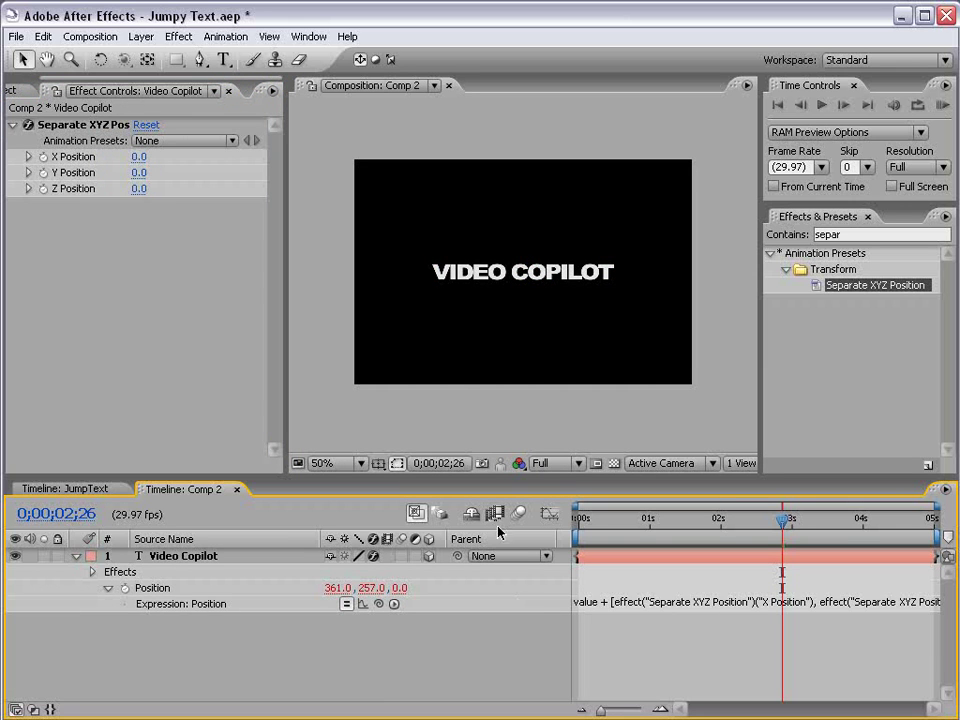
Hide the Parent column and inspect the Position expression linked to the effect's X, Y, Z values
right_click(507, 548)
click(527, 556)
click(492, 603)
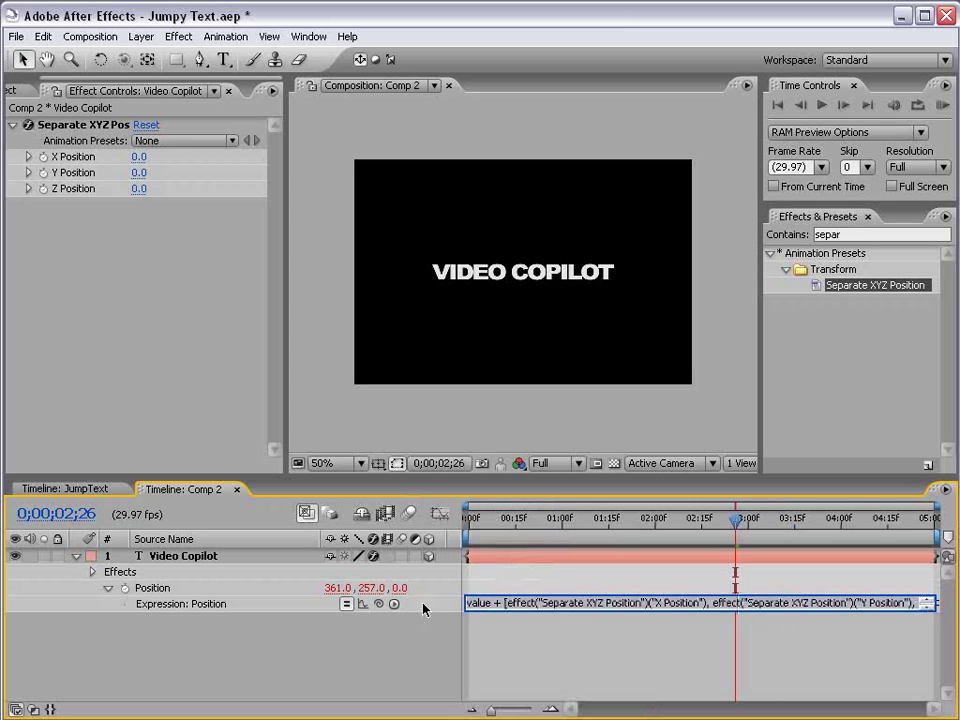
click(502, 603)
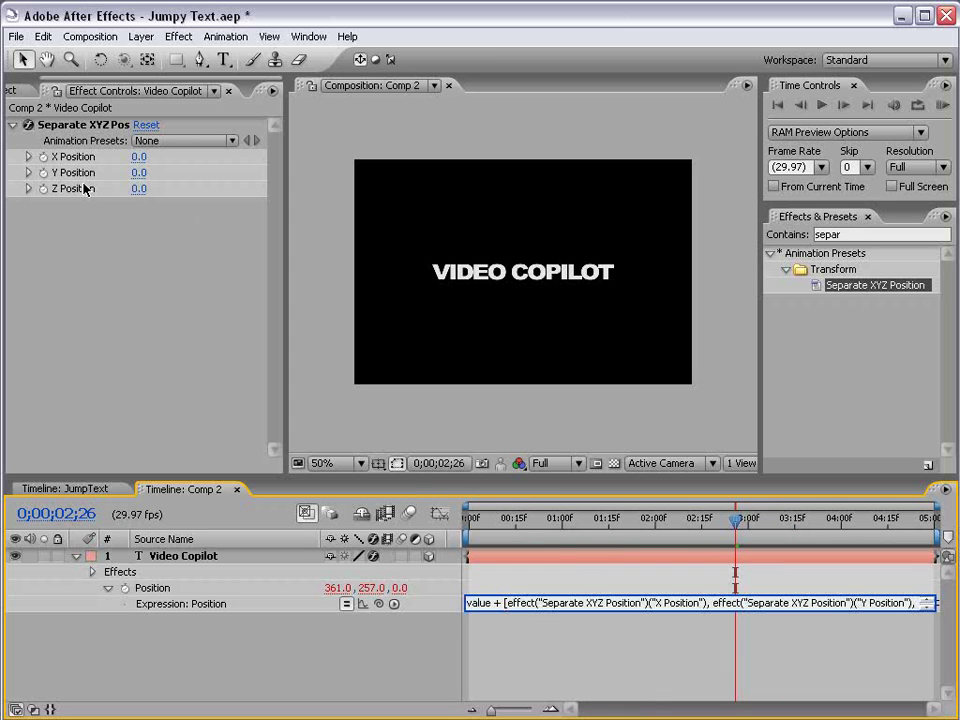
click(544, 647)
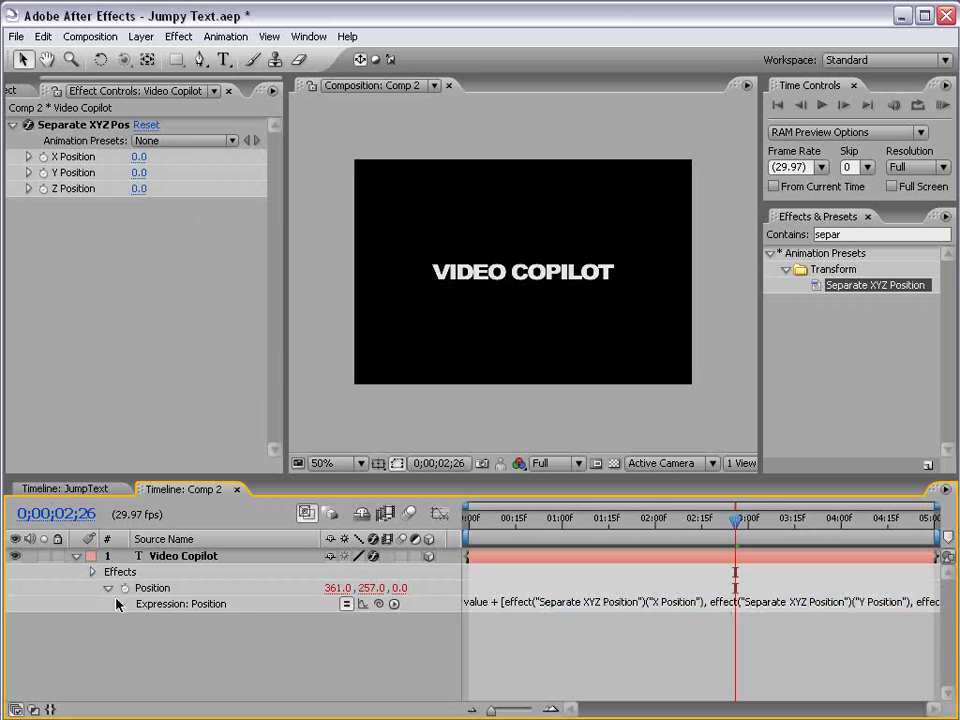
click(480, 602)
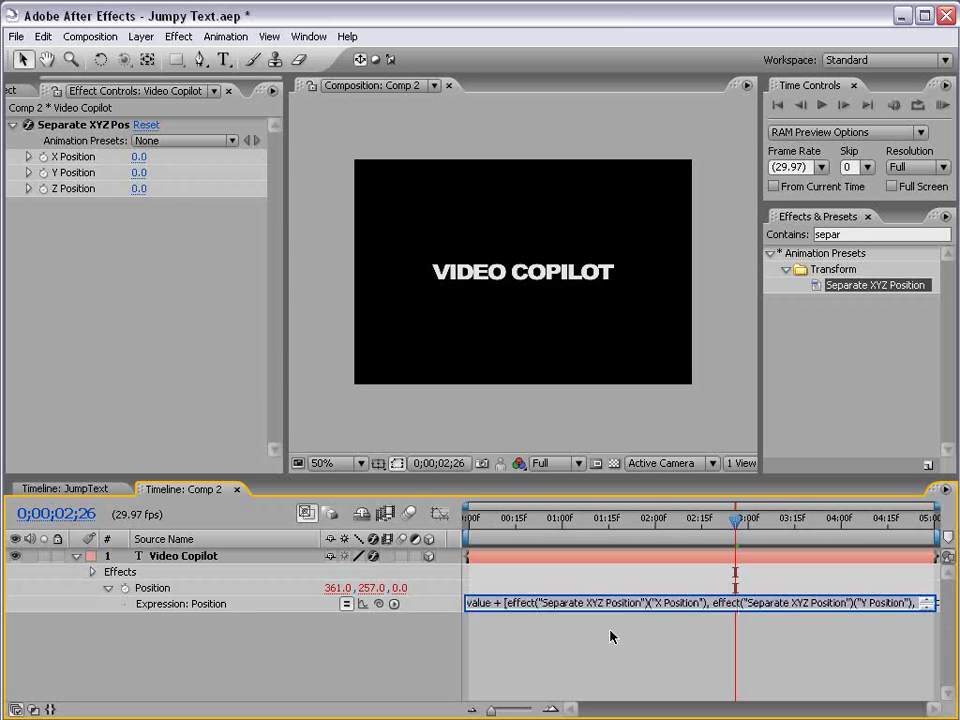
click(200, 173)
click(140, 173)
Try a Y Position of 70, then return the position values to 0.0
text(70)
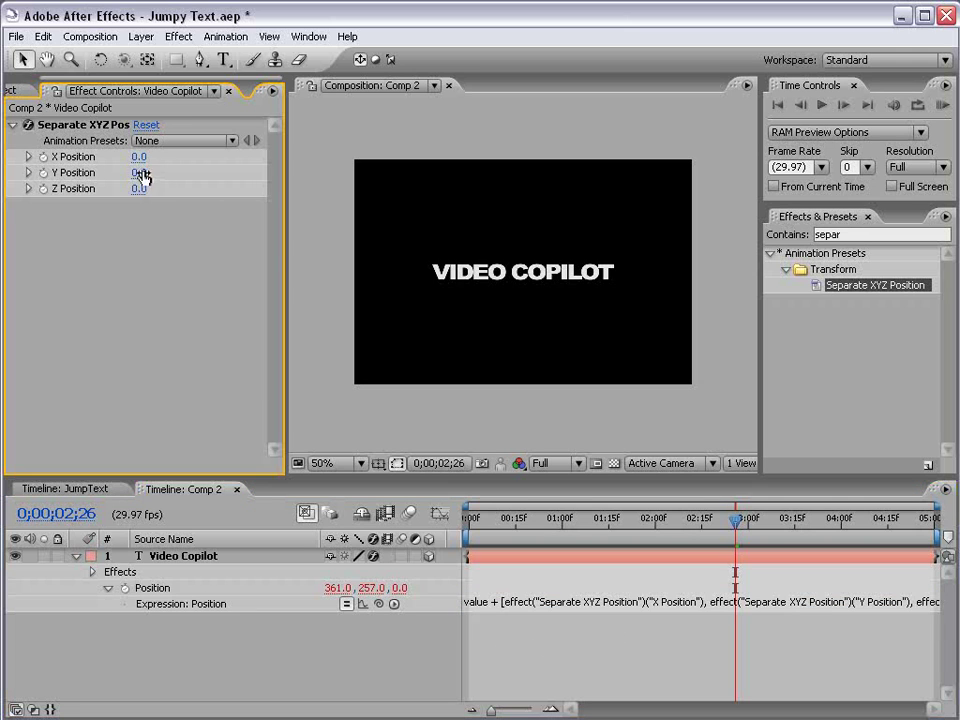
key(Return)
drag(145, 173, 122, 188)
key(ctrl+z)
Replace Y Position's default expression with wiggle(5,200)
alt+click(43, 172)
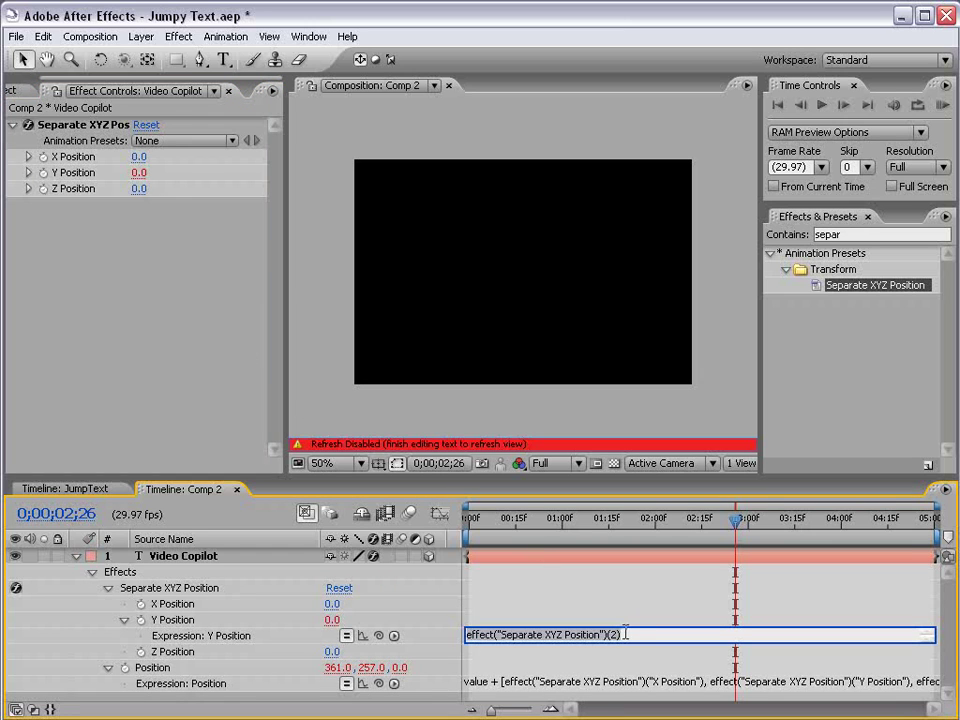
key(Home)
key(ctrl+a)
text(w)
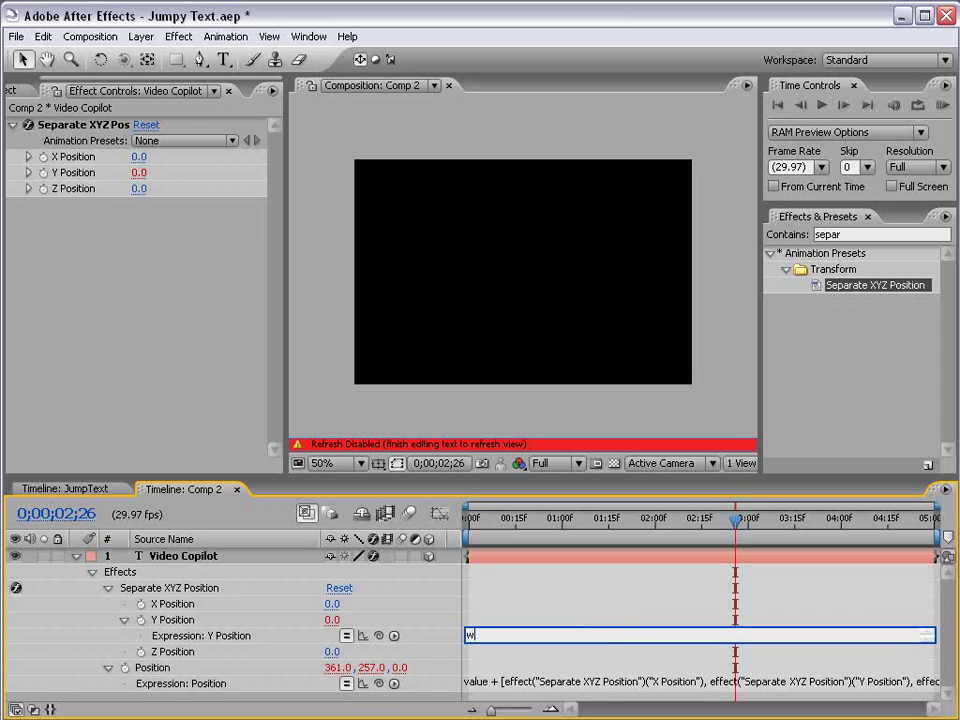
text(iggle(5,200))
click(518, 585)
Enable motion blur, RAM-preview the vertical jitter, and enlarge the timeline for expression editing
drag(472, 520, 502, 522)
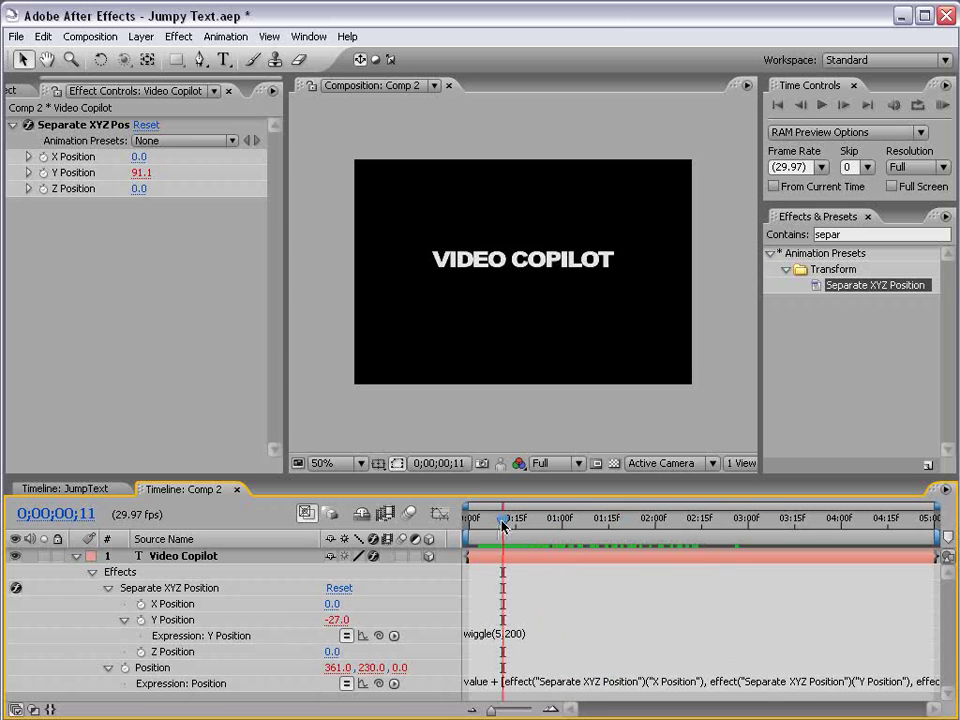
click(409, 514)
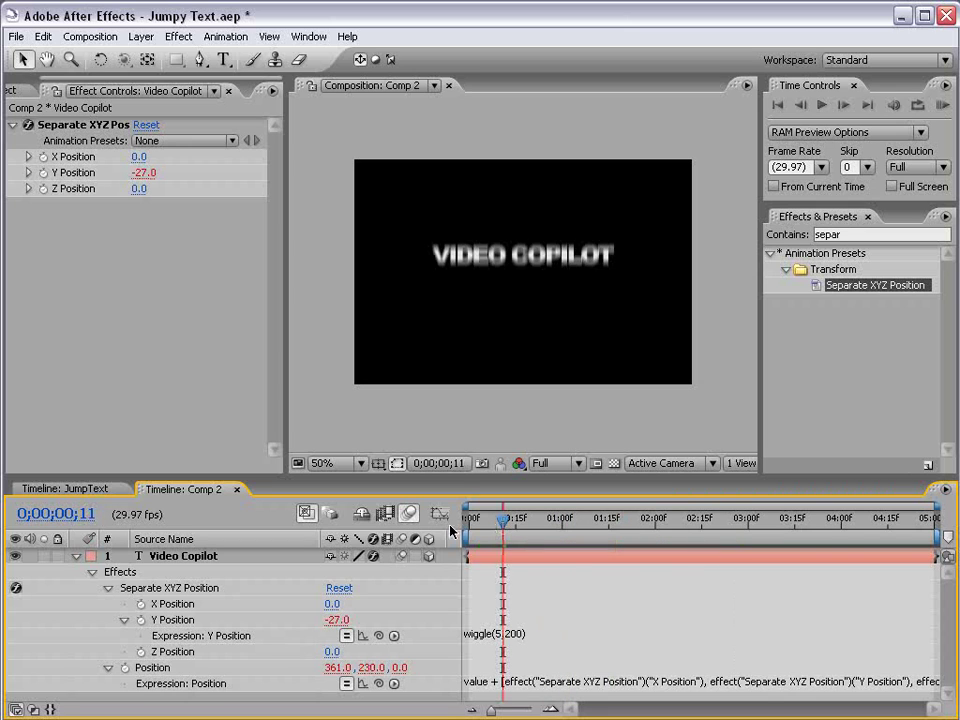
key(KP_0)
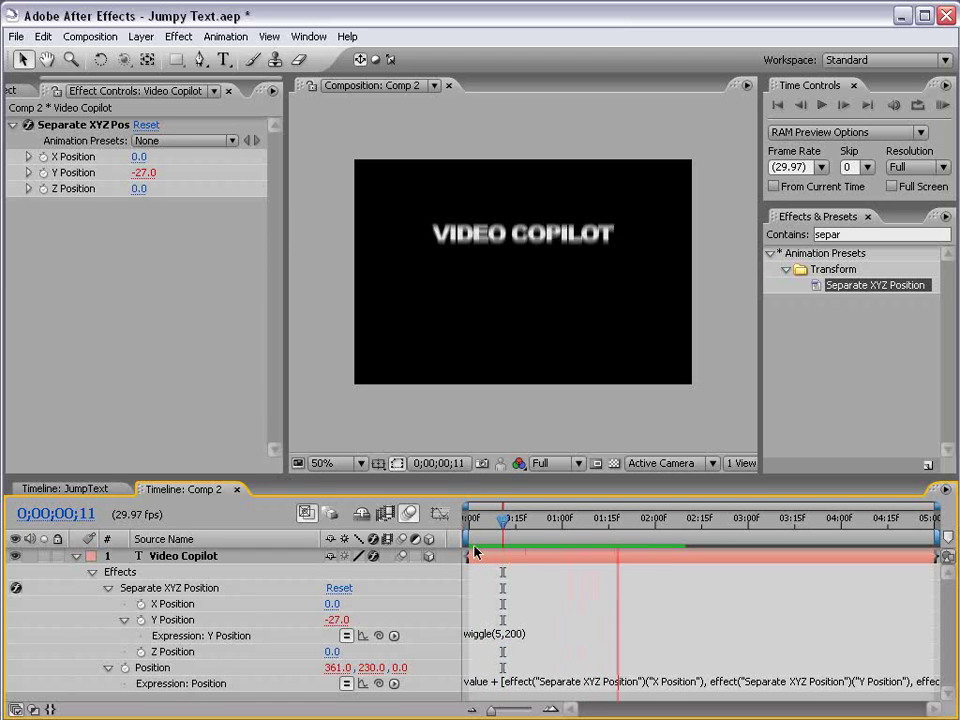
drag(503, 475, 503, 463)
click(530, 622)
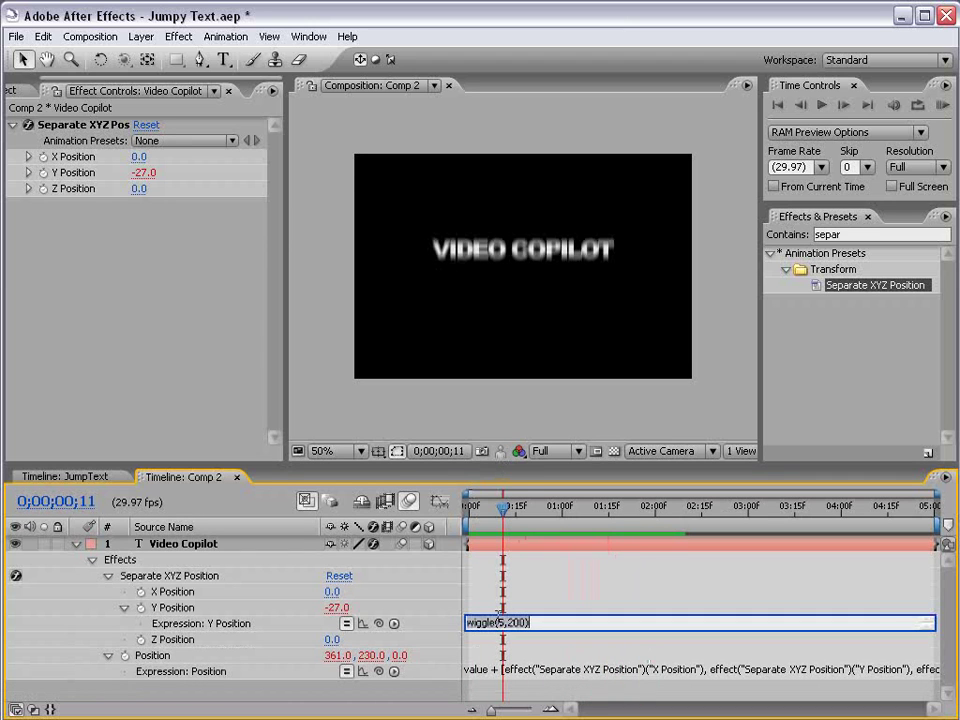
click(537, 613)
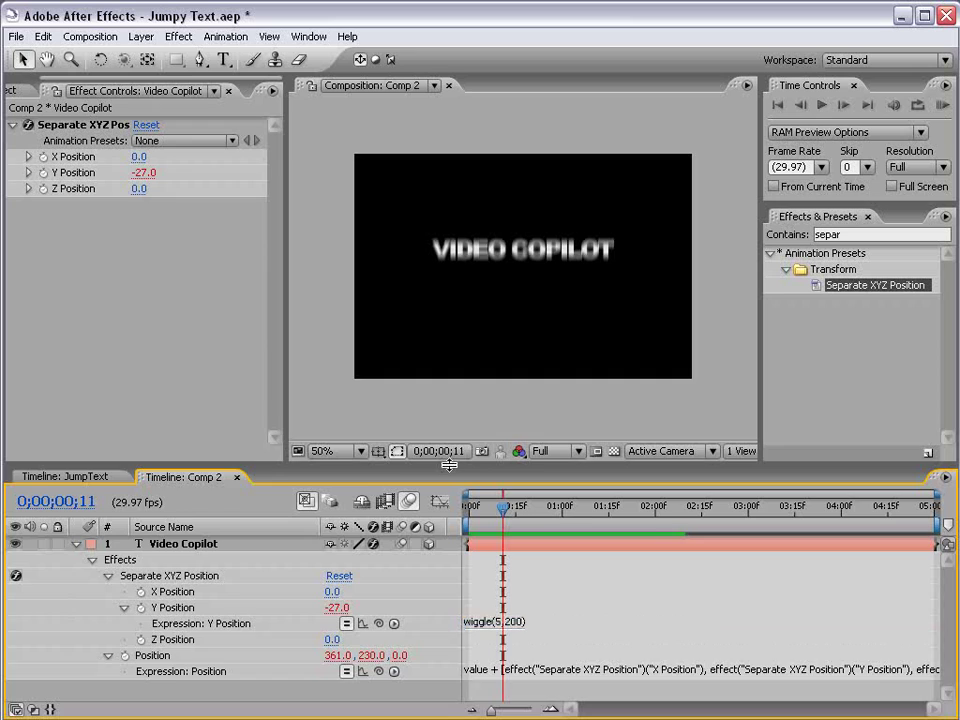
drag(450, 476, 450, 423)
click(484, 567)
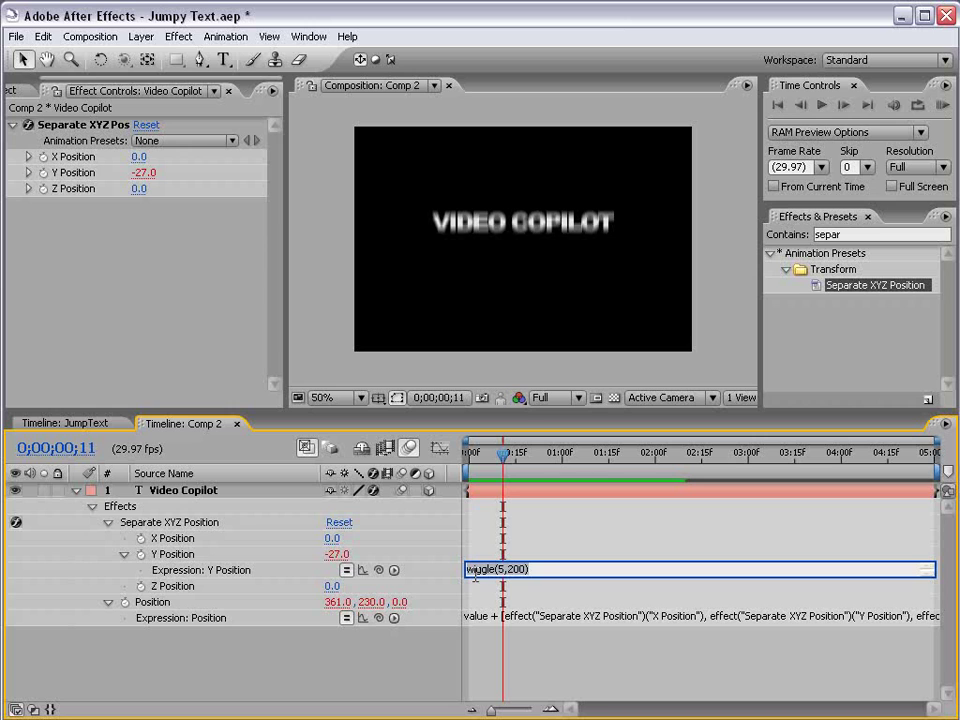
Add an Expression Controls Slider Control to the Video Copilot layer and rename it 'amount'
click(505, 494)
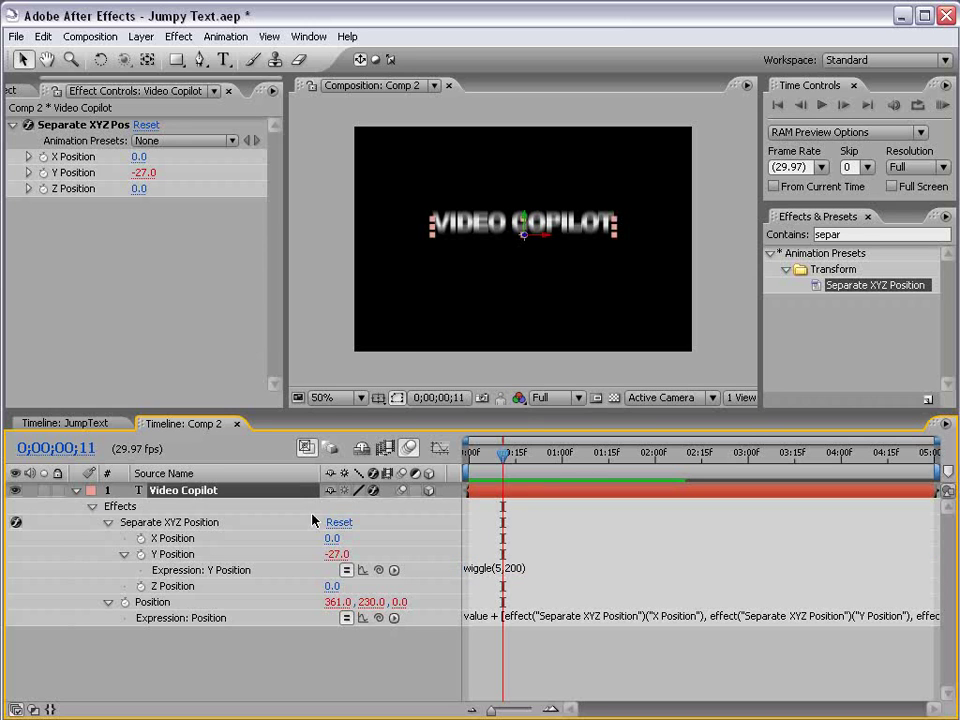
click(182, 33)
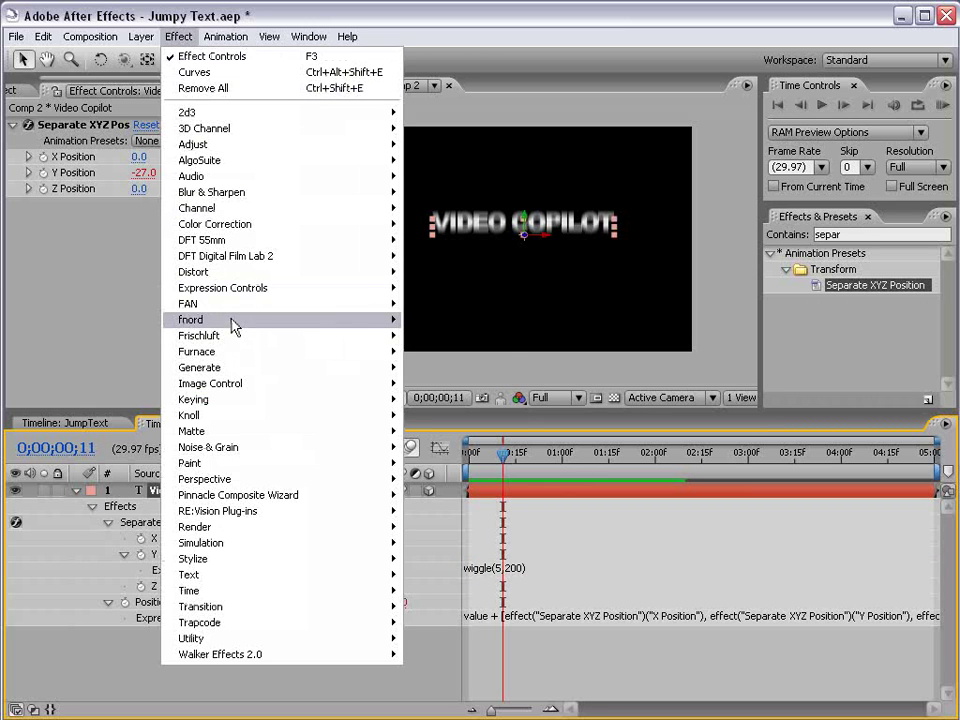
mouse_move(300, 292)
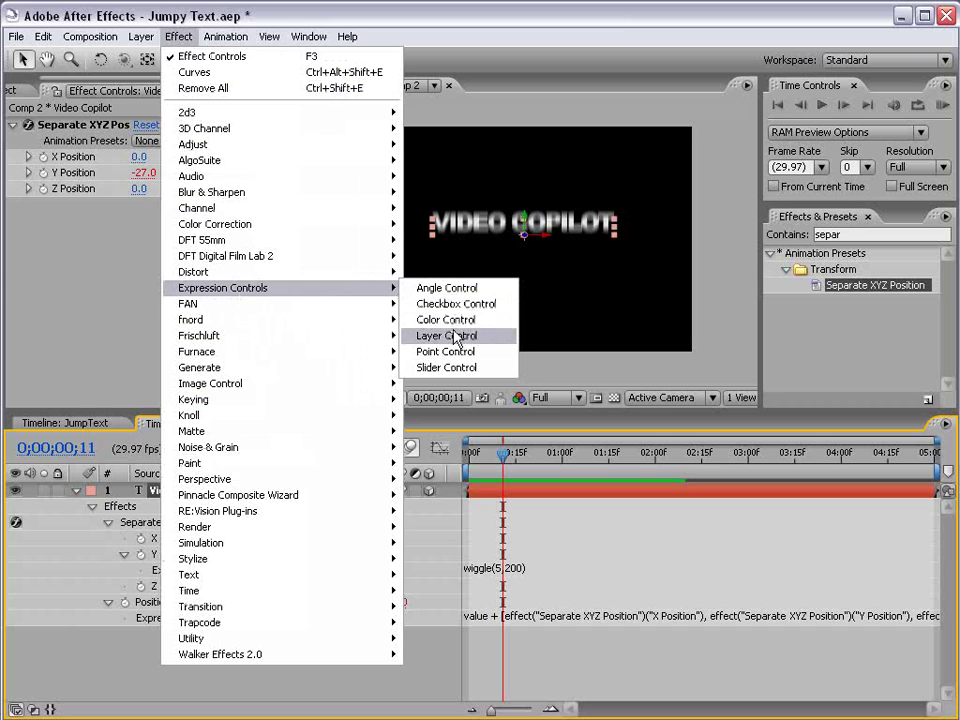
click(447, 367)
click(92, 270)
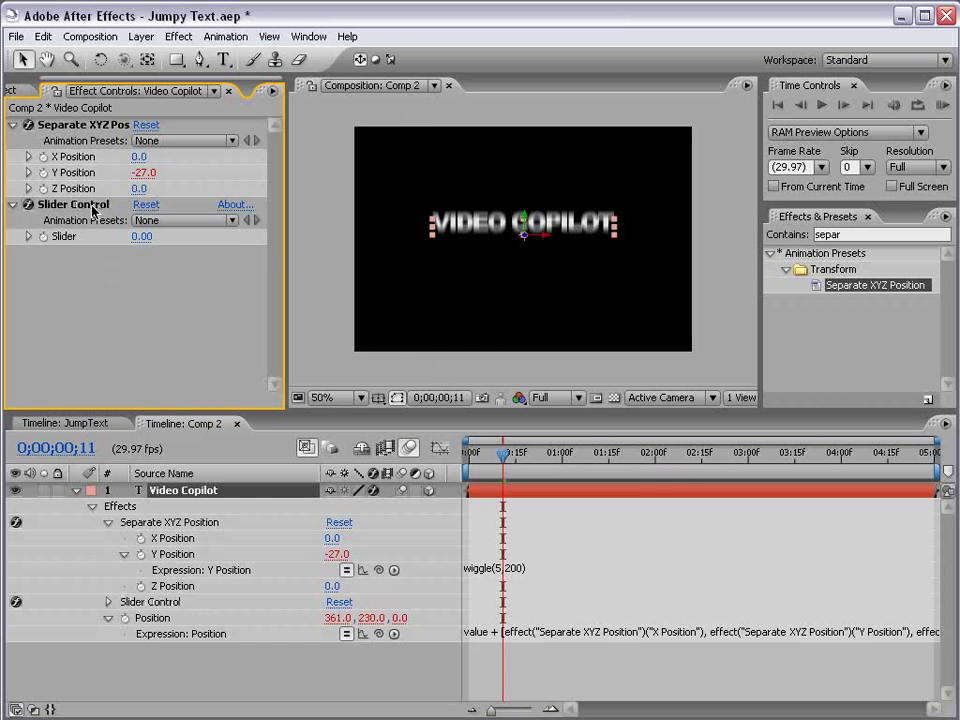
click(90, 205)
key(Return)
text(amount)
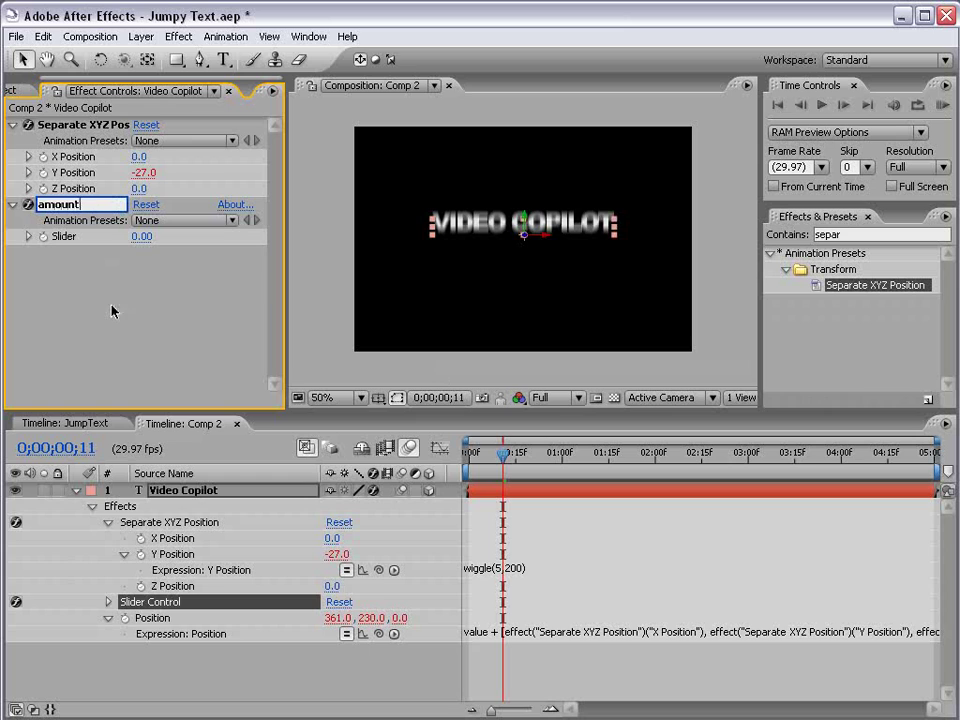
key(Return)
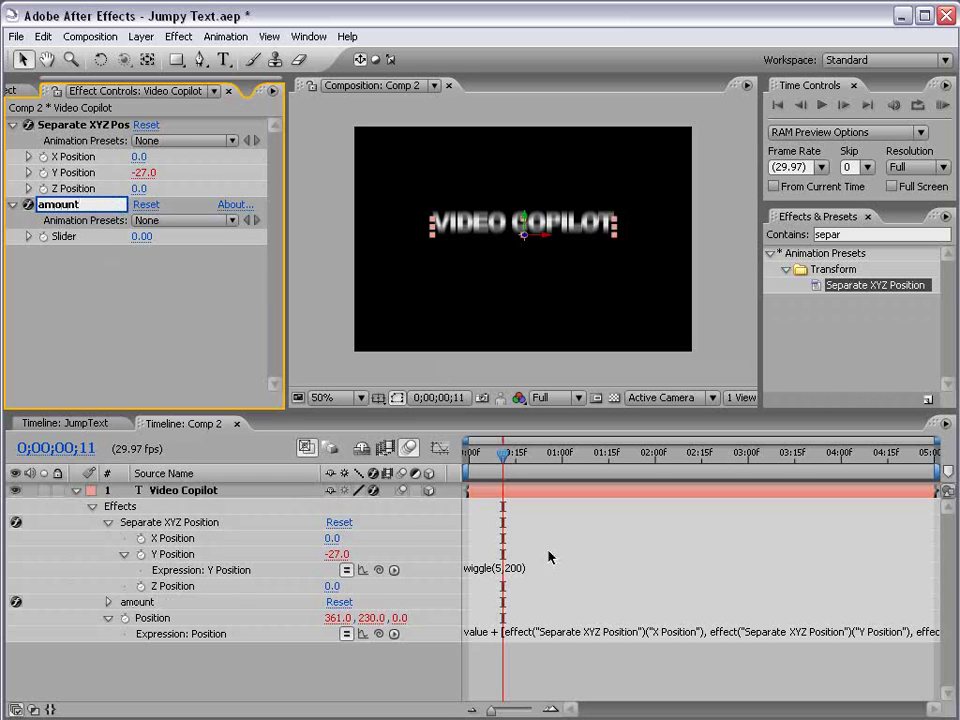
click(549, 557)
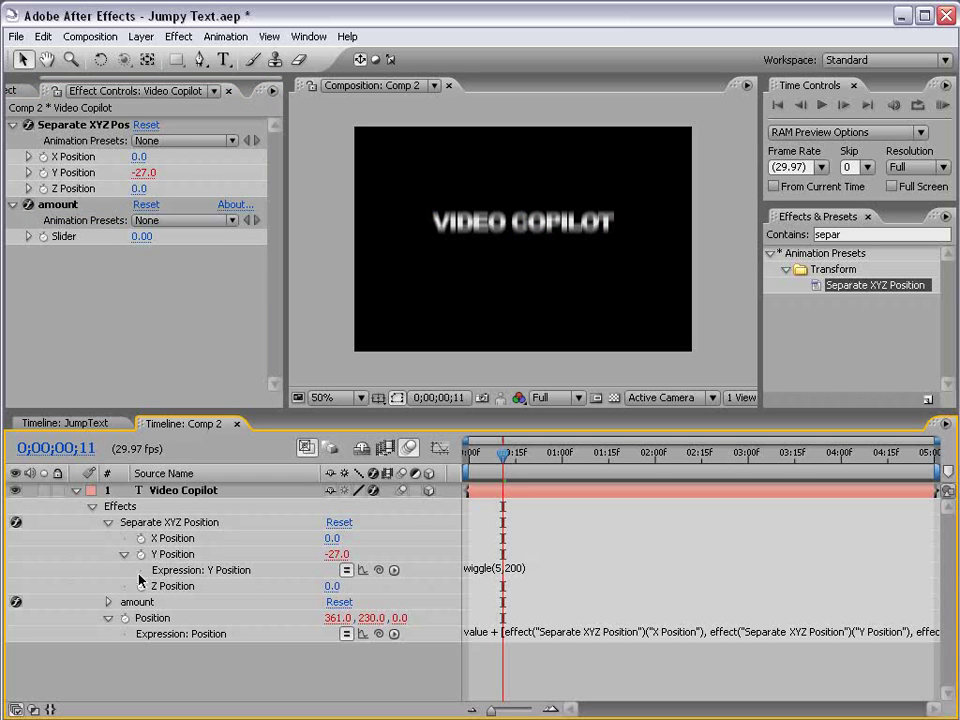
Add an expression line amount=effect("amount")("Slider") via pick-whip and set the Slider to 10
click(468, 569)
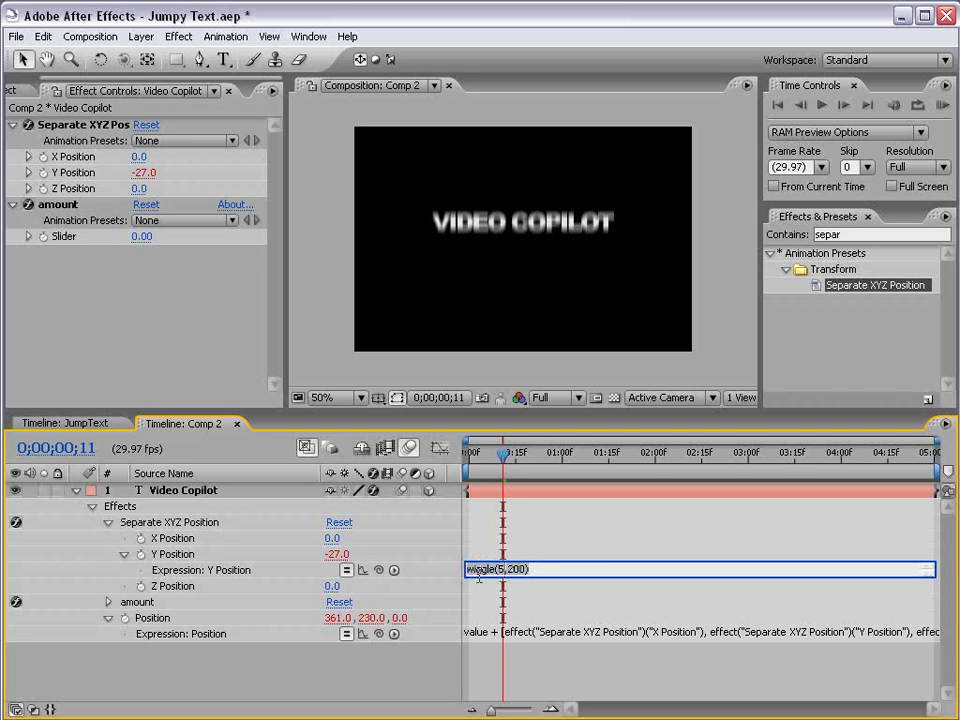
drag(478, 577, 478, 606)
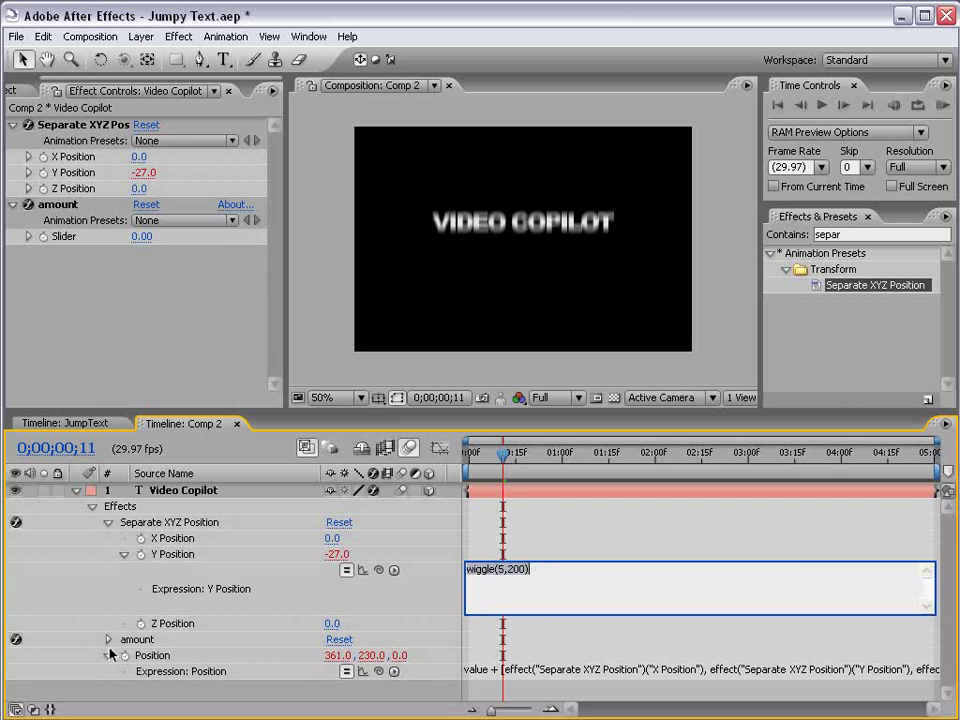
click(109, 655)
click(493, 575)
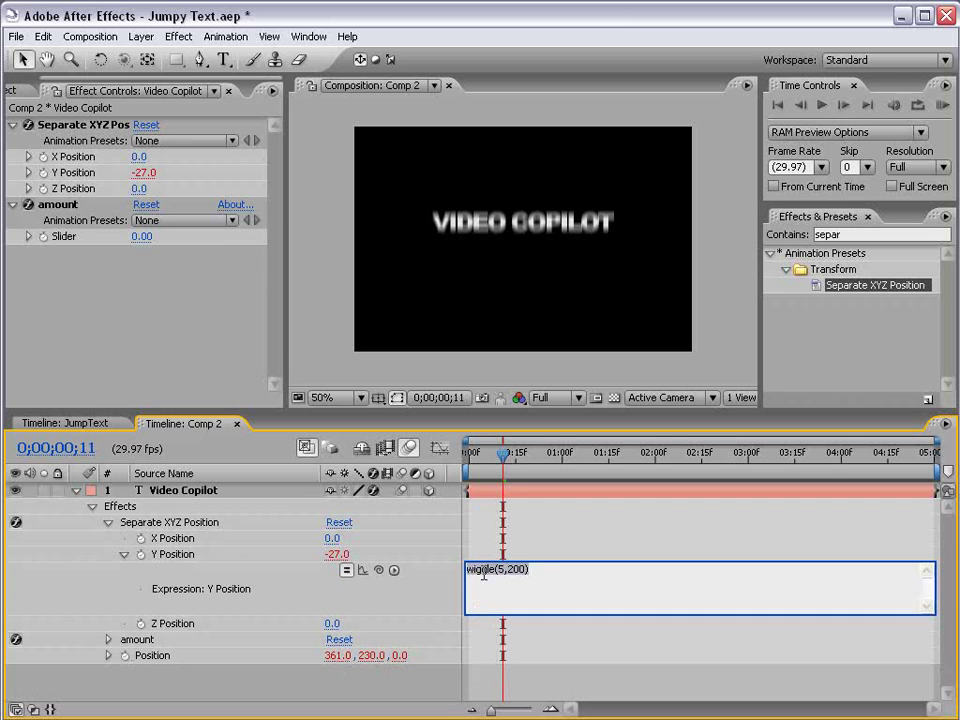
key(Return)
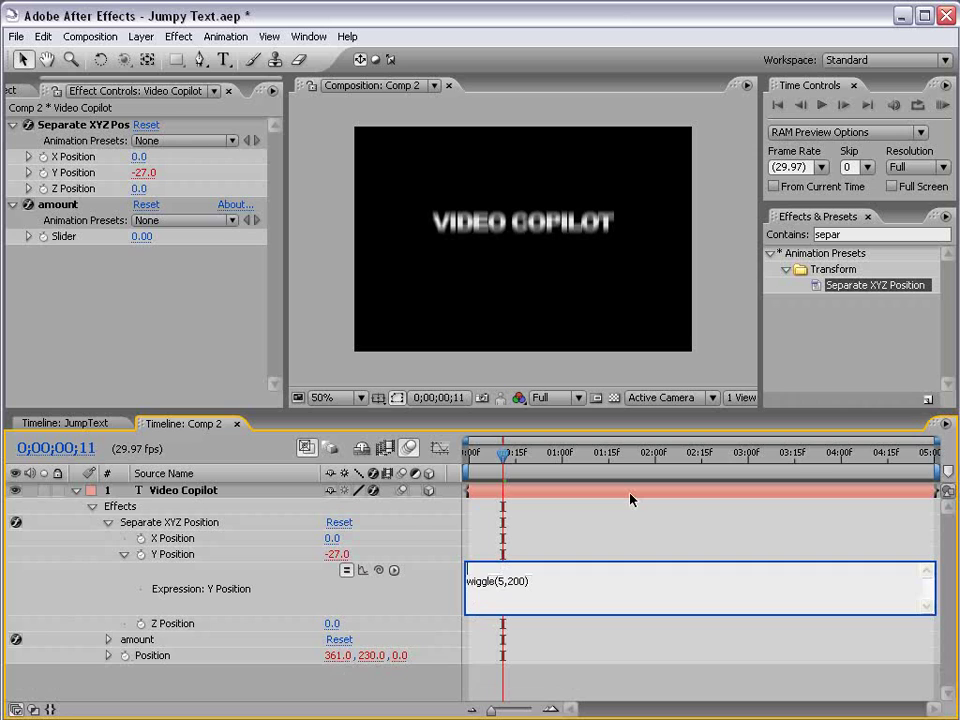
text(amount=)
drag(378, 570, 70, 237)
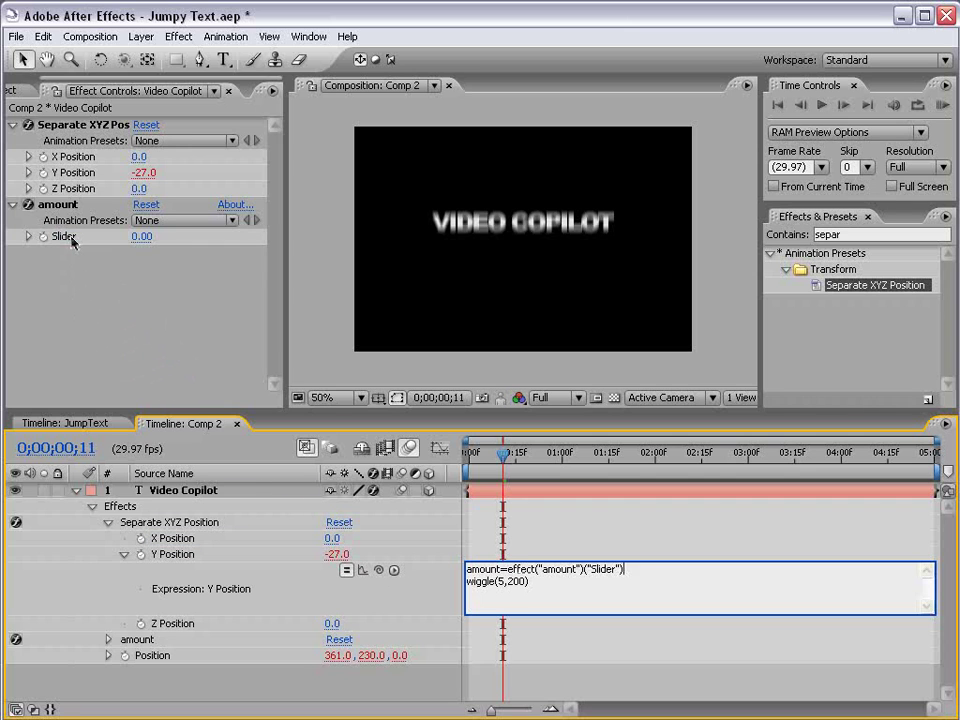
click(141, 237)
text(10)
key(Return)
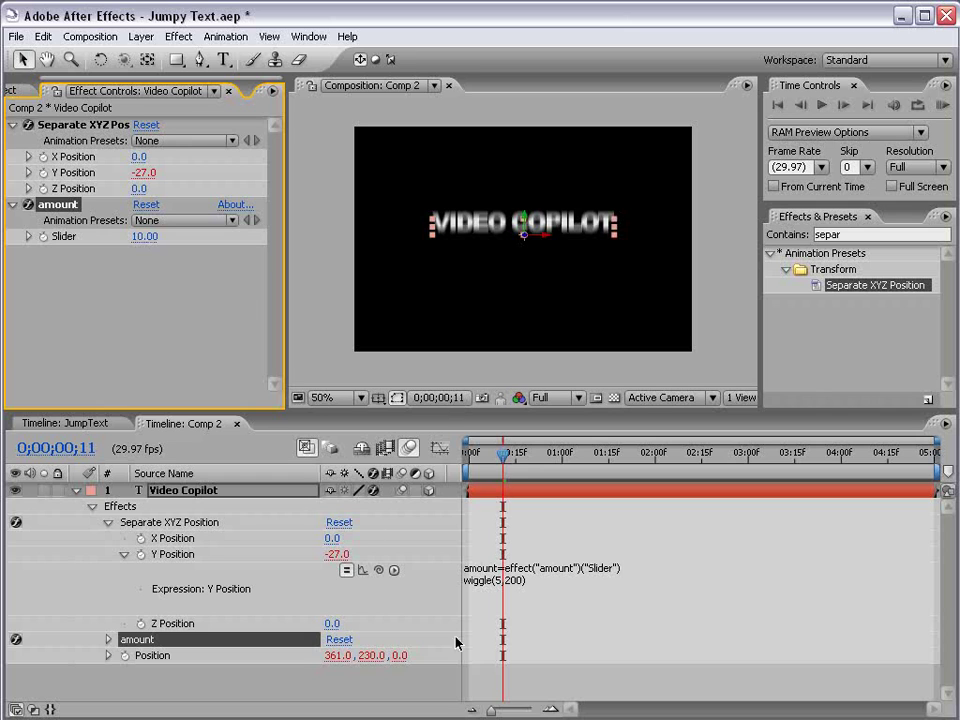
Change the wiggle to wiggle(8,amount) and preview the text animation
click(522, 584)
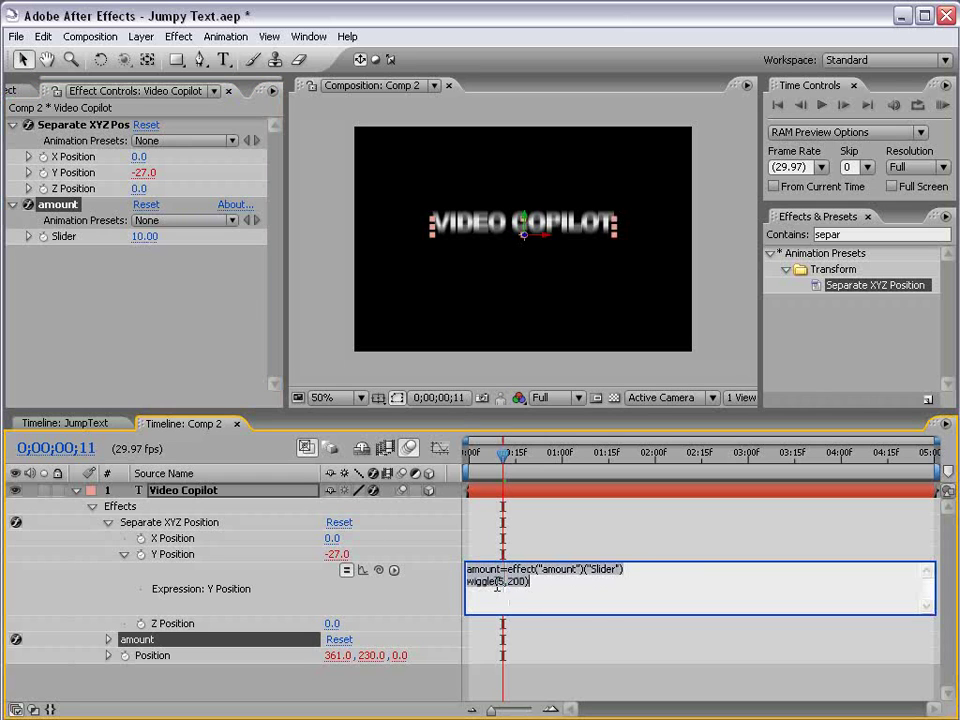
click(501, 584)
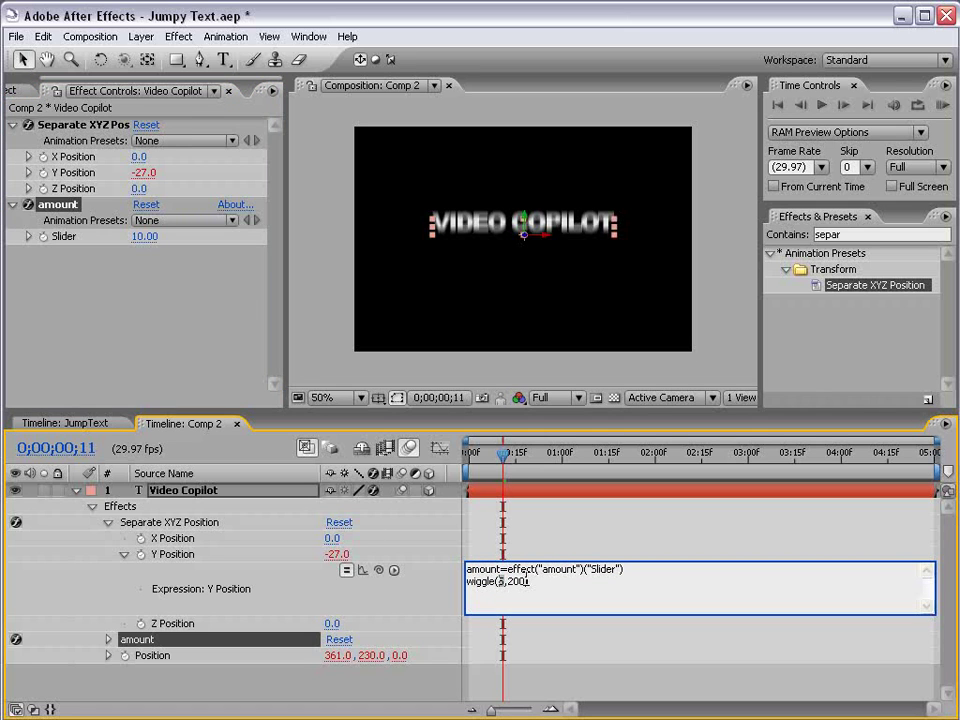
text(am)
key(BackSpace)
text(8)
click(475, 554)
key(KP_0)
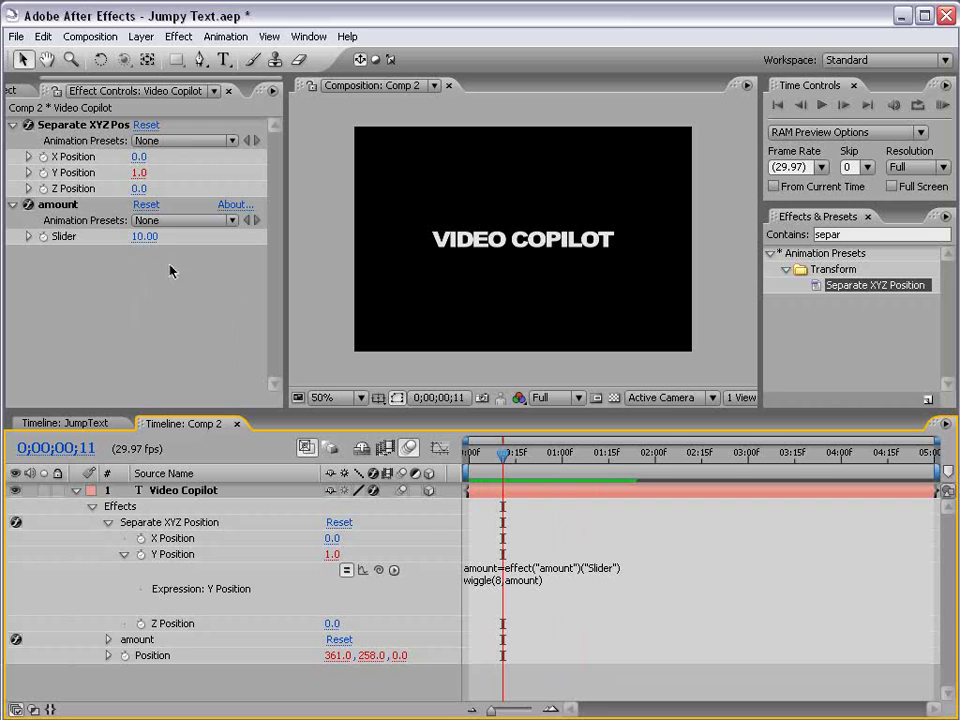
Set the amount Slider to 400 and preview the wildly jumping text
drag(148, 238, 675, 305)
mouse_move(504, 452)
mouse_down()
mouse_move(524, 453)
mouse_move(508, 453)
mouse_up()
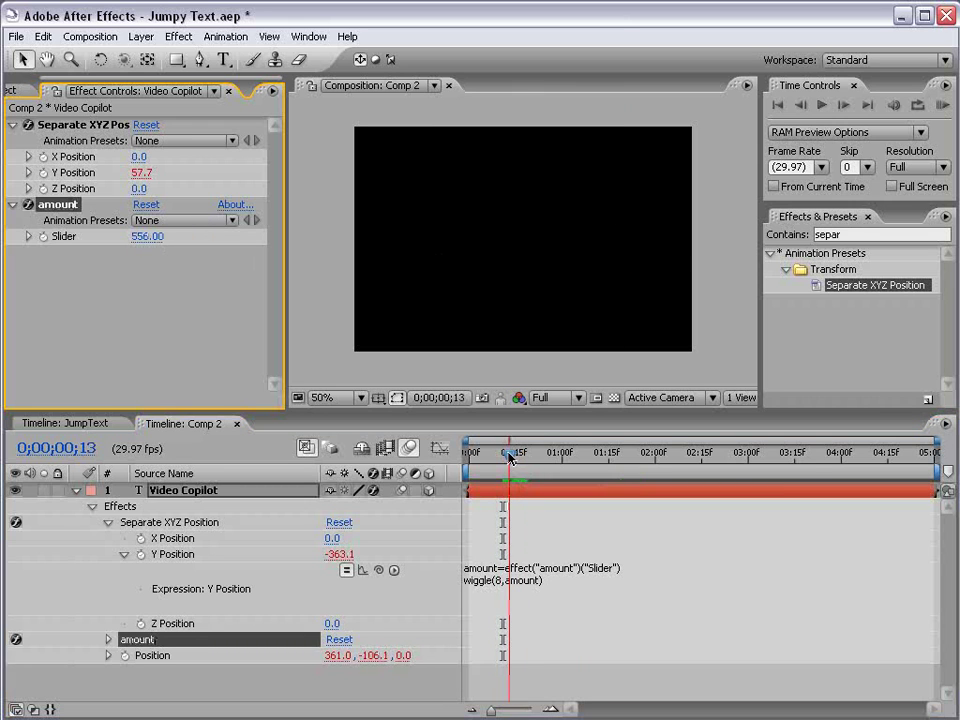
click(147, 237)
text(400)
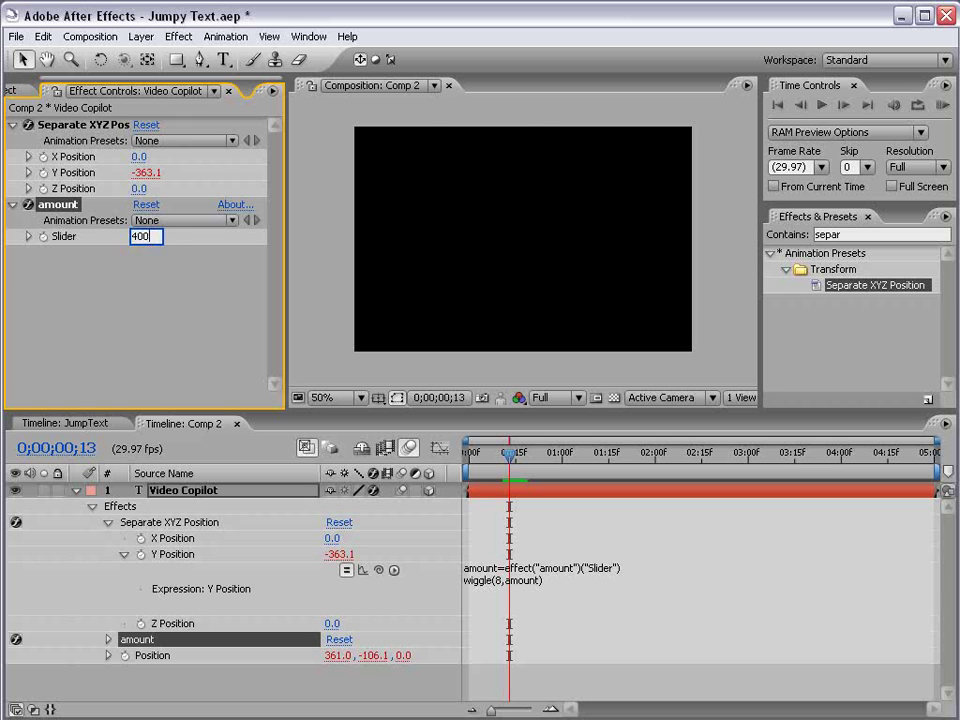
key(Return)
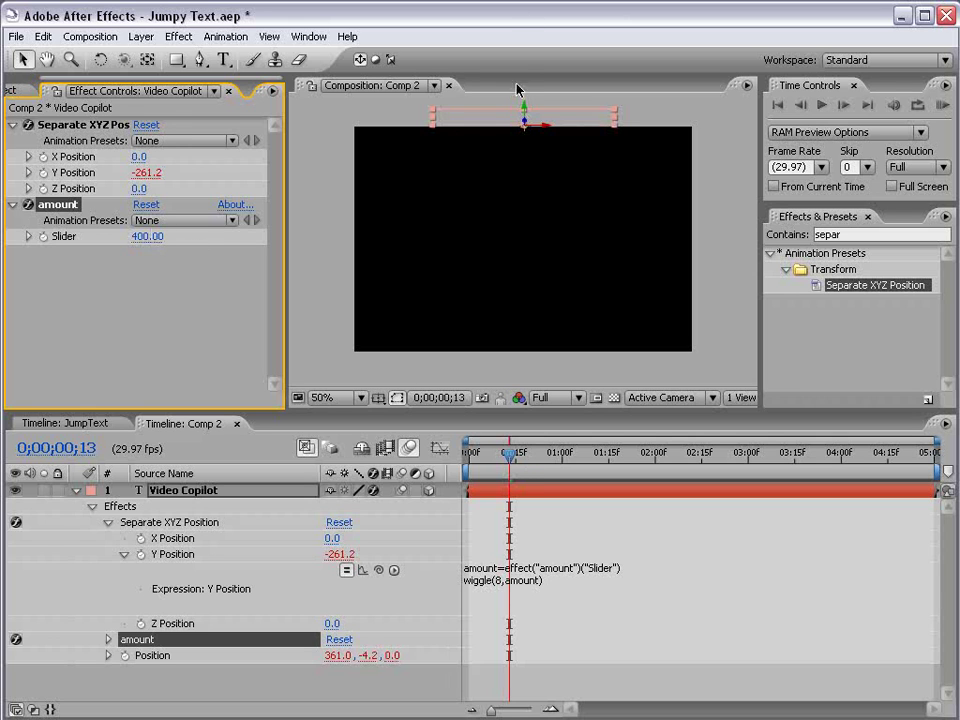
key(space)
drag(510, 455, 561, 456)
key(KP_0)
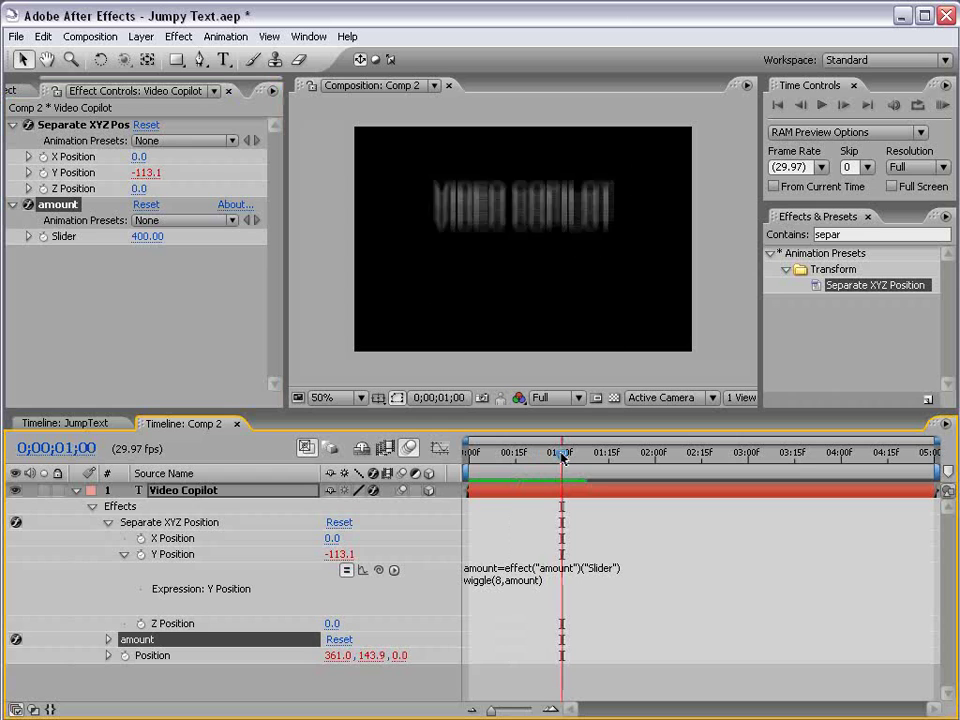
key(space)
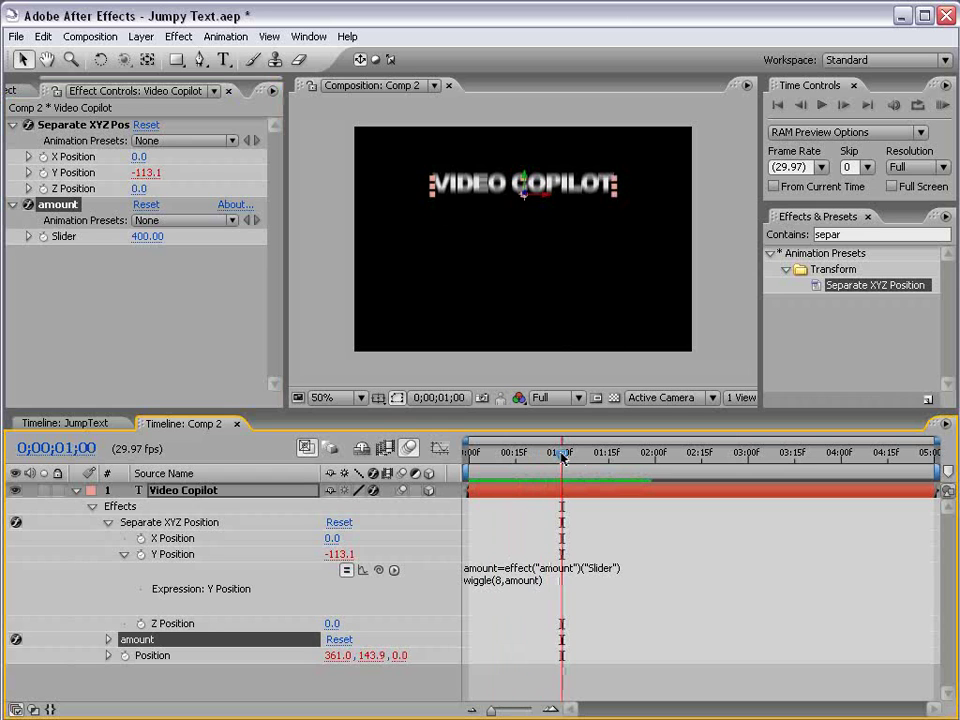
Duplicate the Video Copilot layer, compare it with its expressions disabled, then delete the duplicate
click(196, 491)
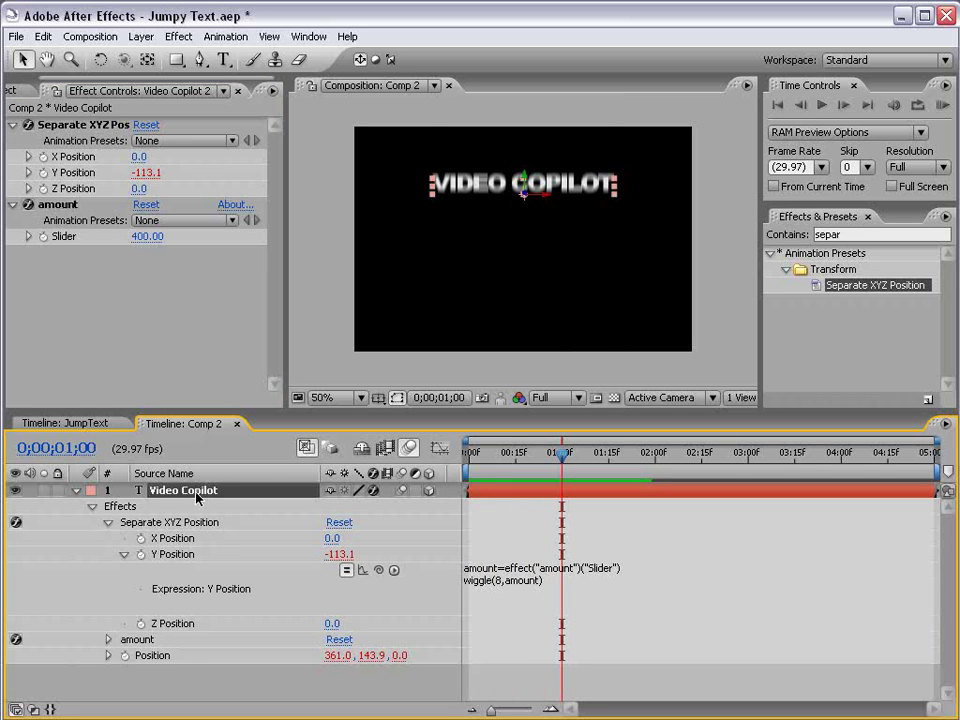
key(ctrl+d)
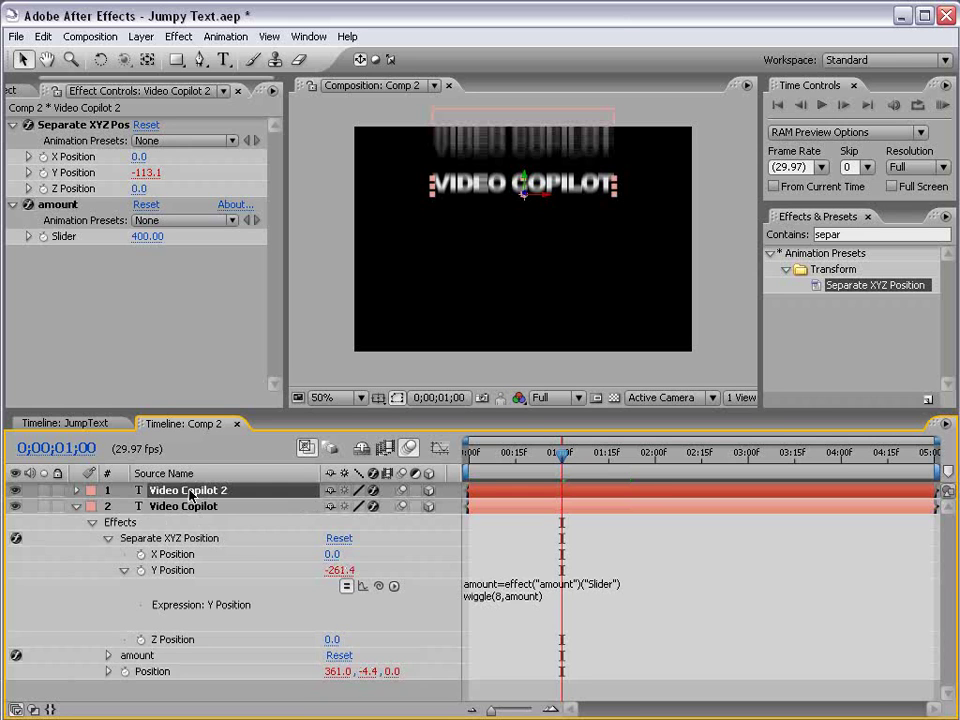
key(p)
key(Home)
key(e)
key(e)
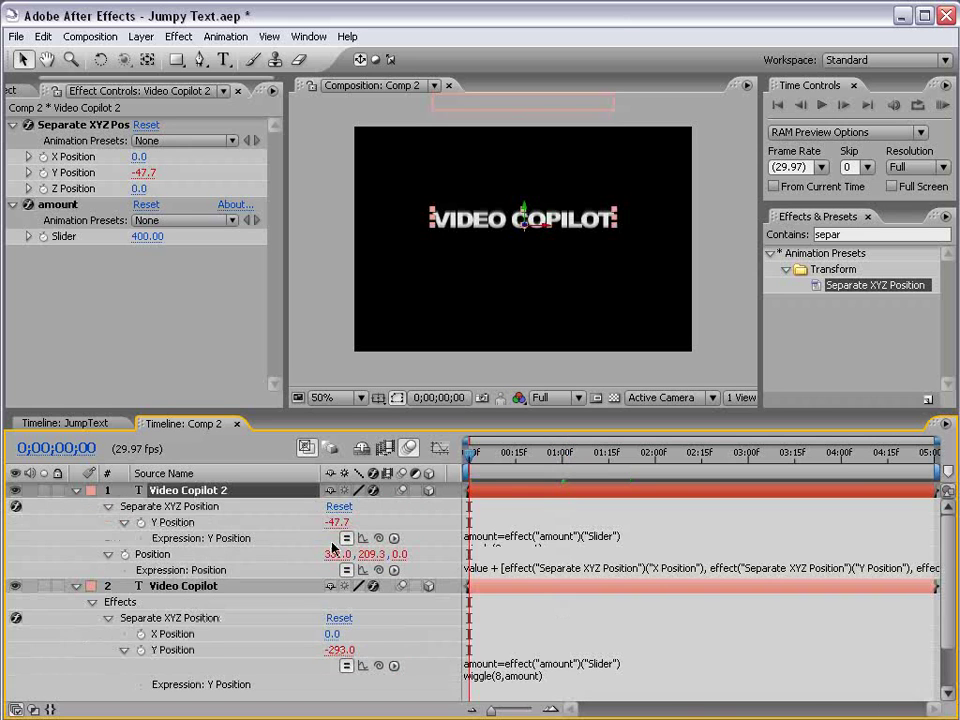
click(346, 538)
click(346, 570)
mouse_move(500, 455)
mouse_down()
mouse_move(542, 456)
mouse_move(509, 456)
mouse_up()
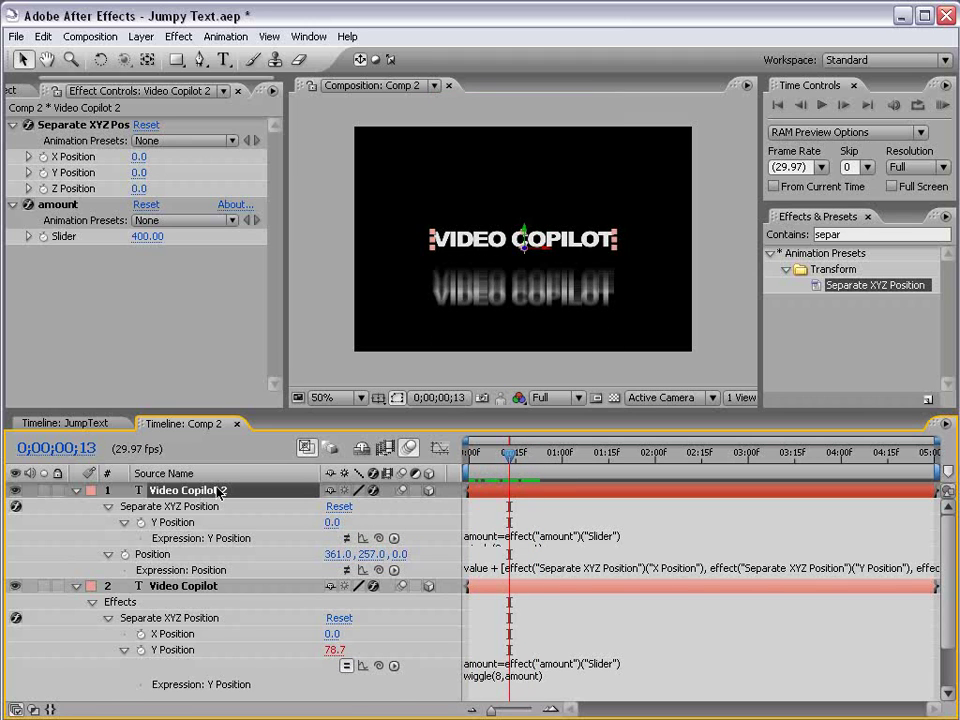
key(Delete)
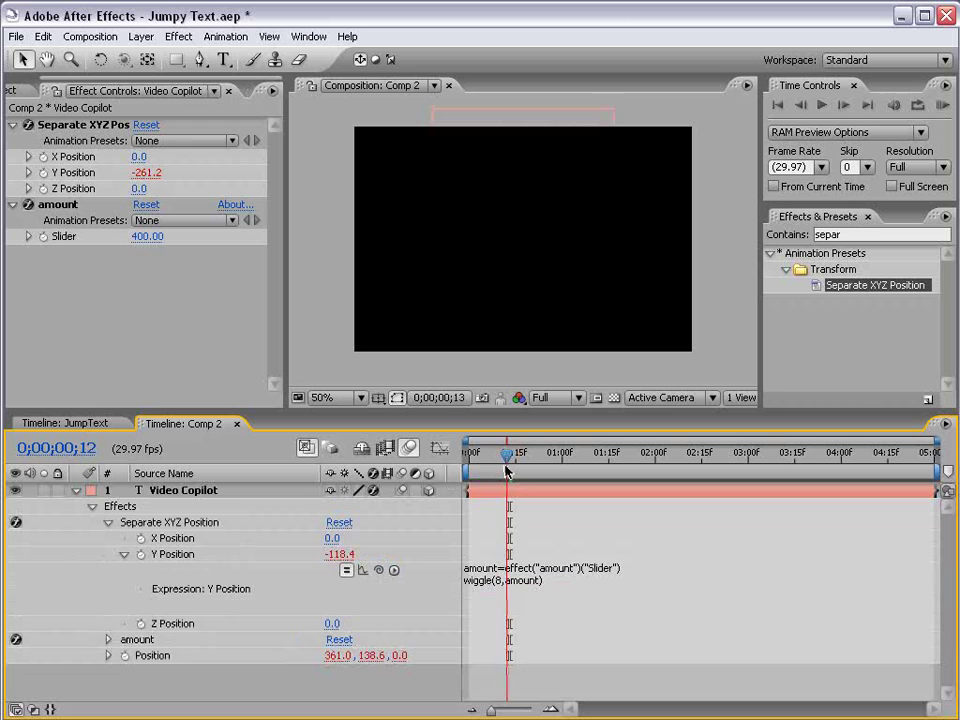
Keyframe the amount Slider at 400 on frame 0 and 0 at one second
drag(509, 455, 463, 470)
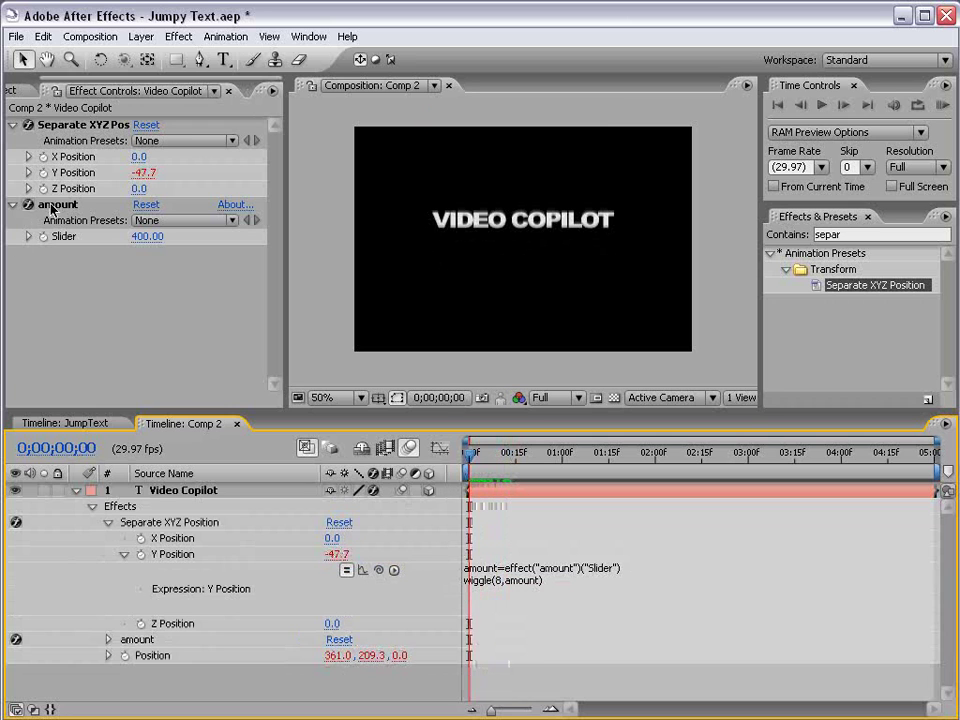
click(57, 204)
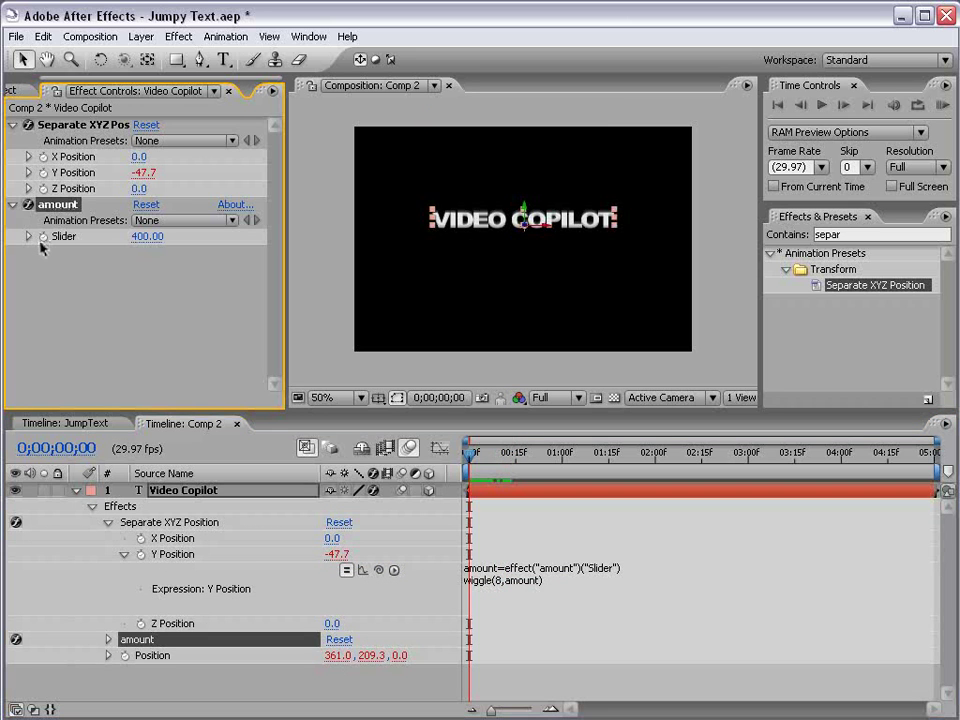
click(43, 236)
drag(494, 466, 561, 460)
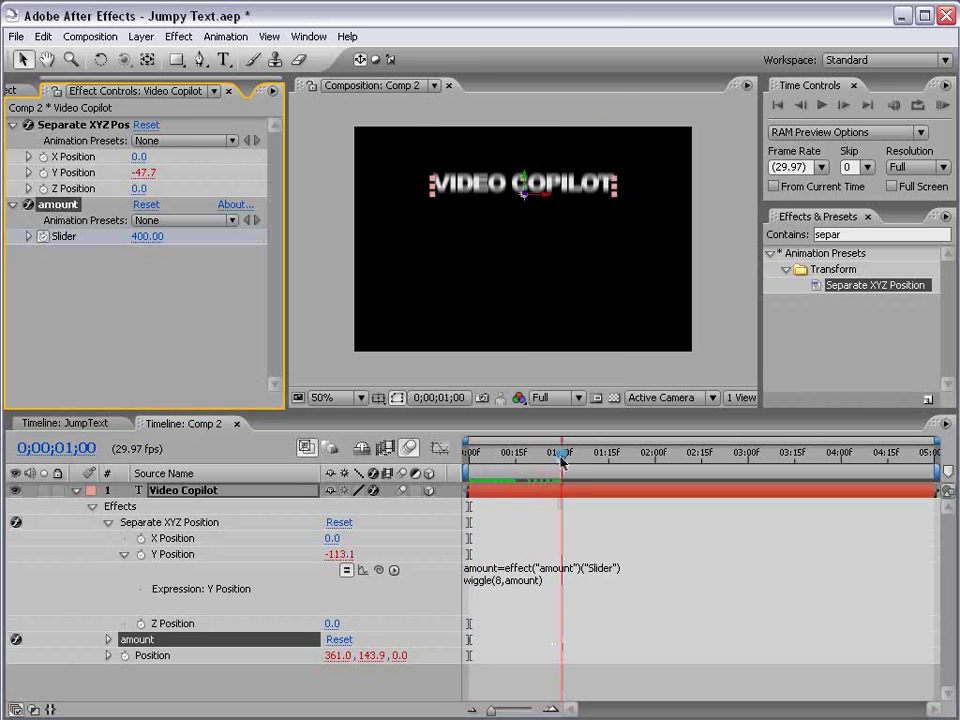
click(146, 237)
text(0)
key(Return)
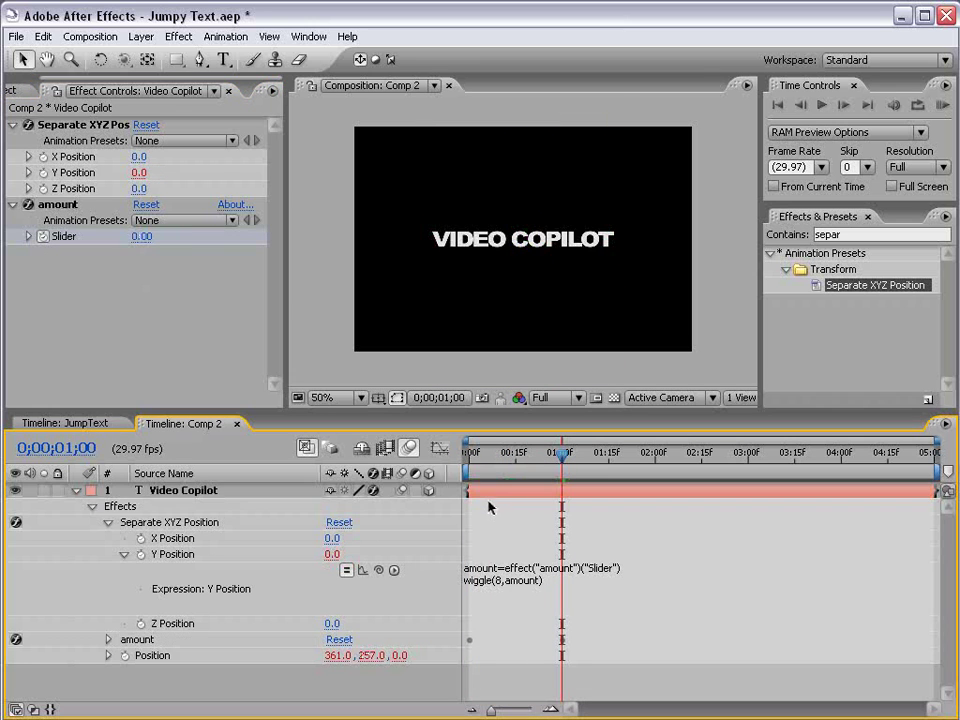
click(494, 492)
Move the zero-amount keyframe earlier to about 0;00;00;18 and preview the settling title
key(u)
key(u)
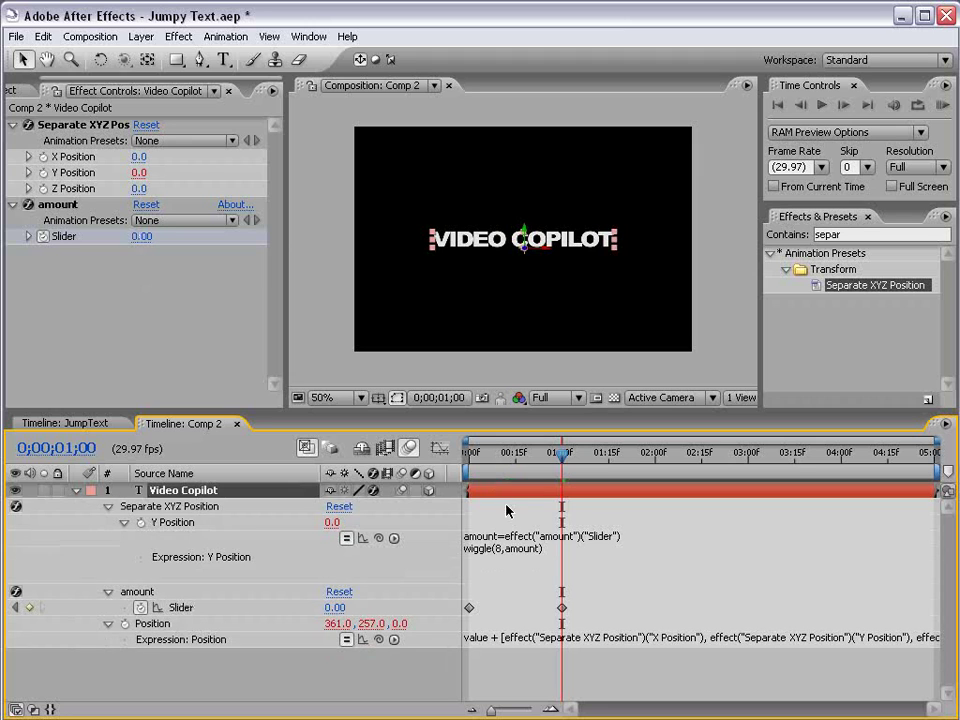
click(611, 596)
click(614, 455)
drag(614, 458, 618, 458)
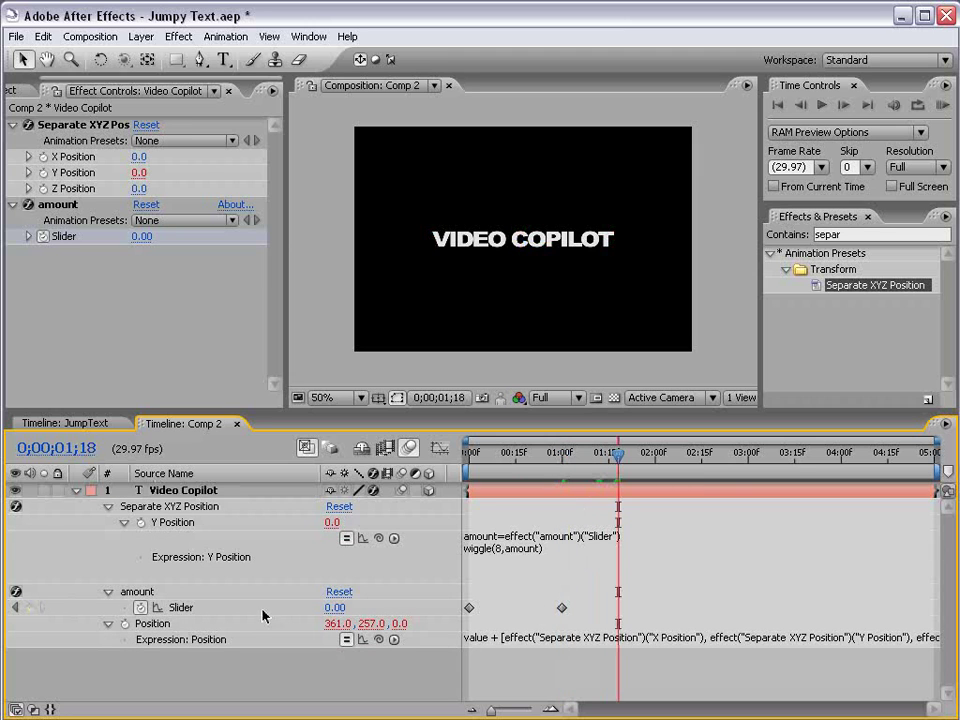
click(562, 608)
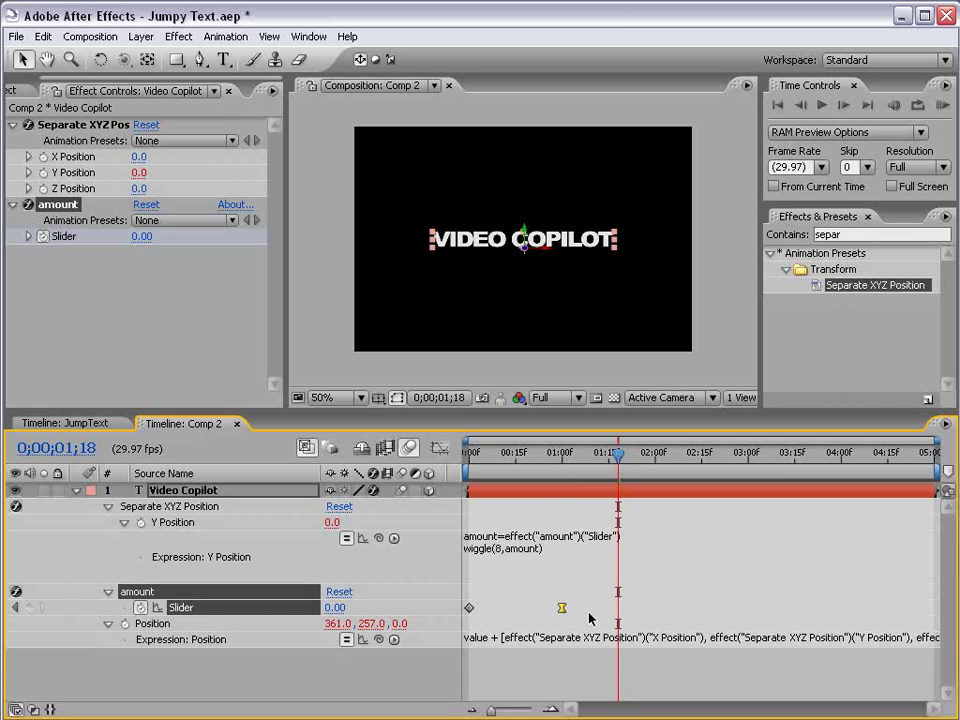
drag(535, 458, 468, 458)
click(347, 491)
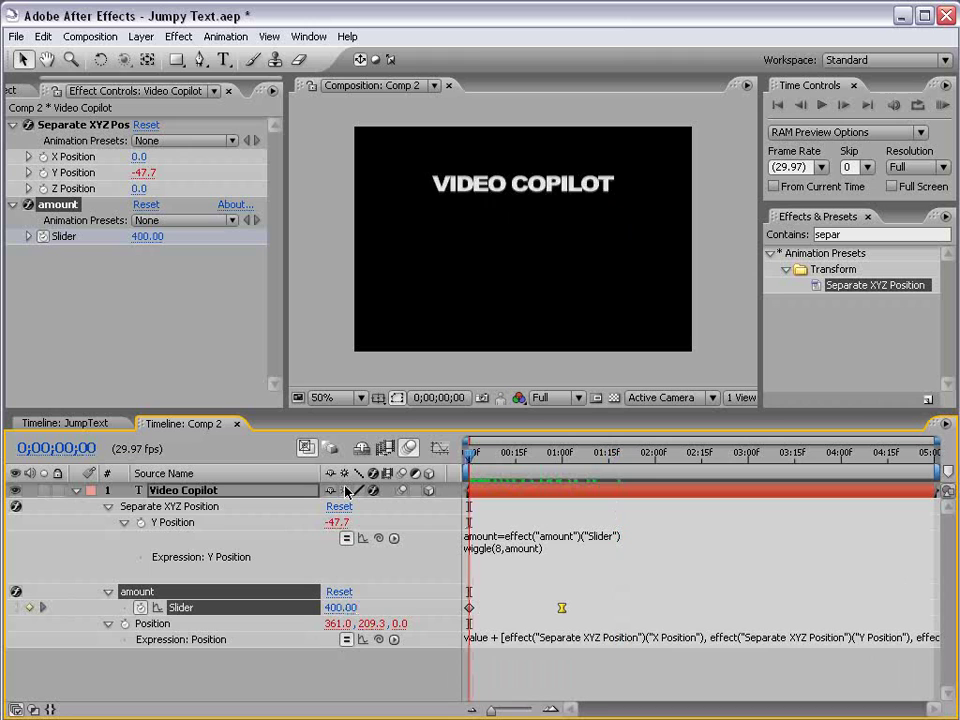
key(KP_0)
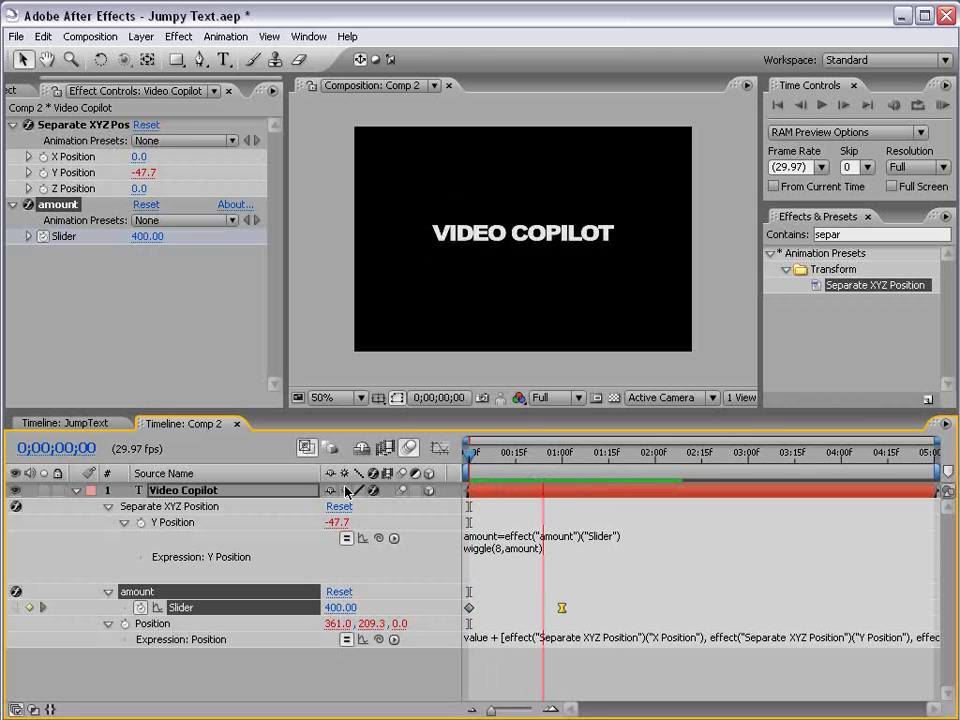
key(KP_0)
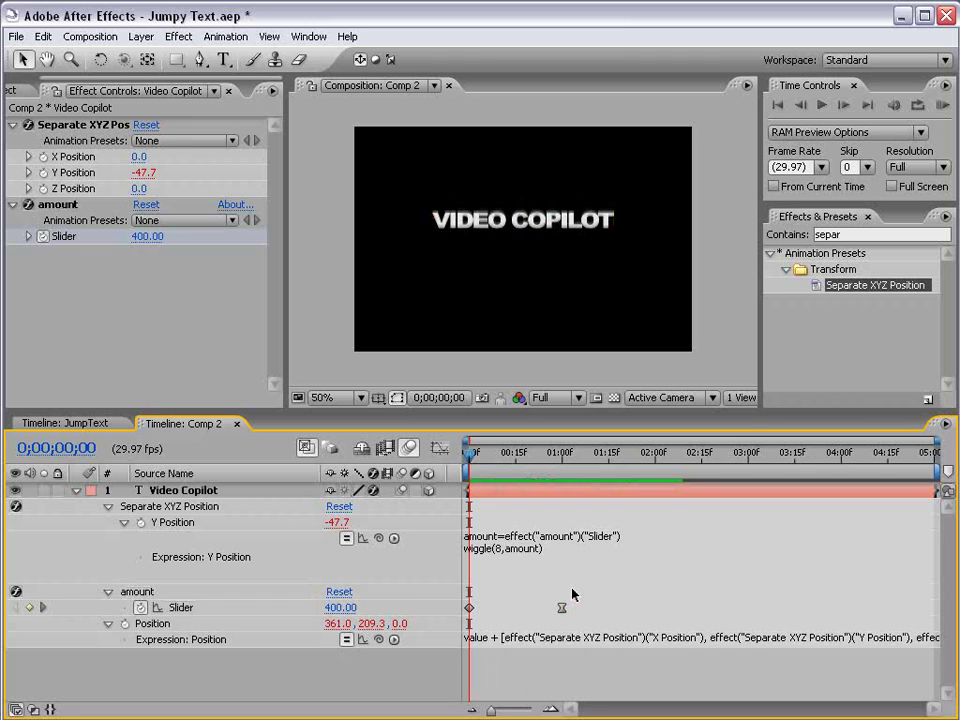
drag(561, 608, 524, 610)
key(space)
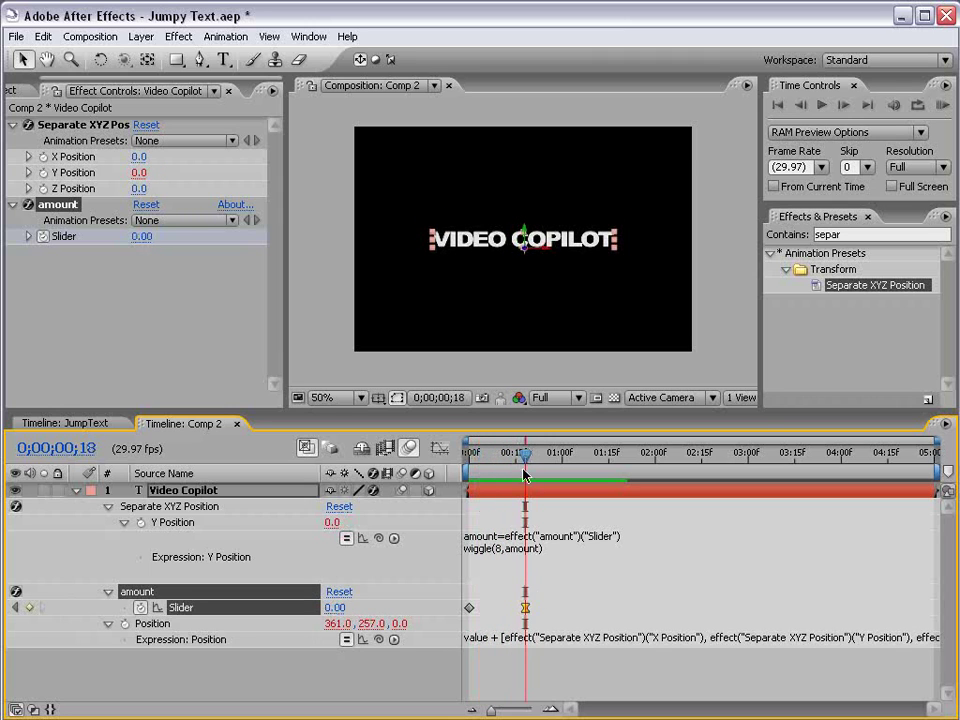
Move the zero amount keyframe earlier and set the starting Slider amount to 779 at frame 0
drag(525, 607, 512, 607)
key(Home)
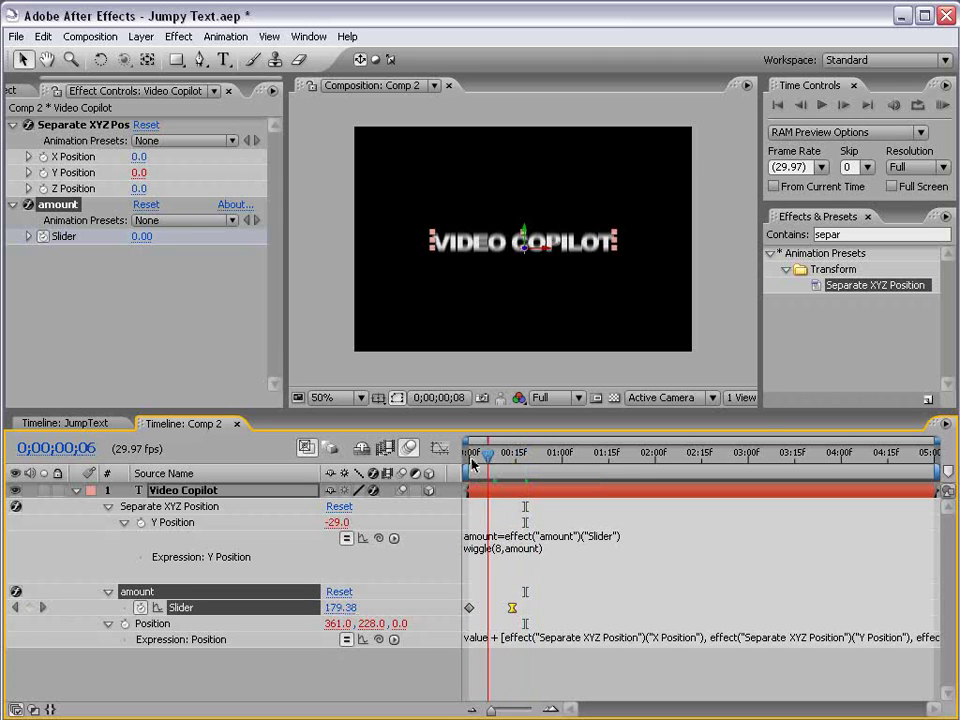
click(147, 236)
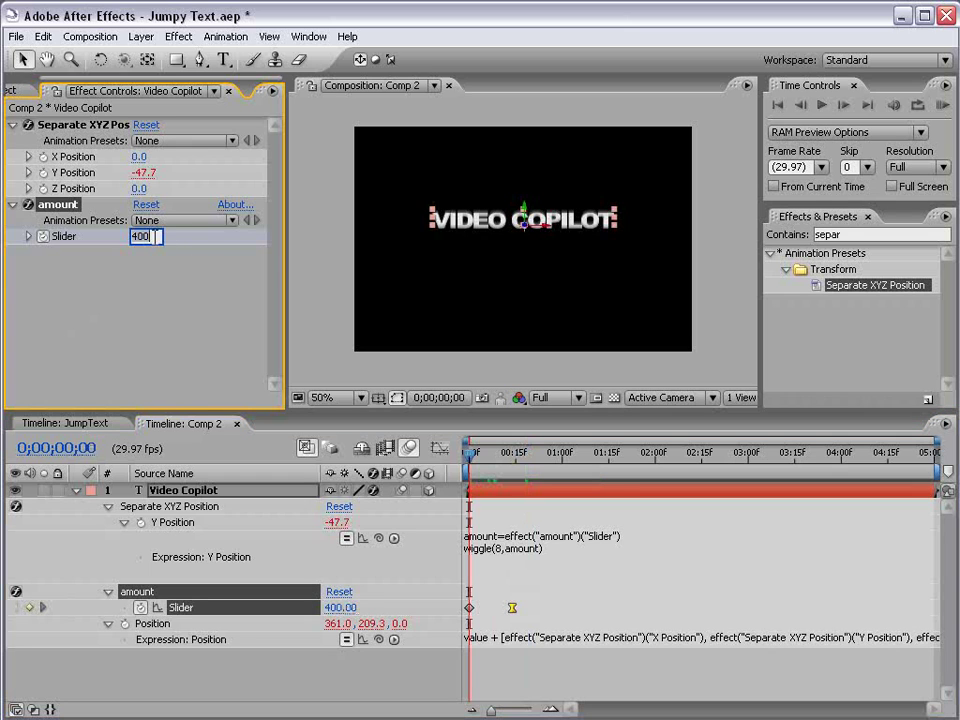
text(5)
key(Return)
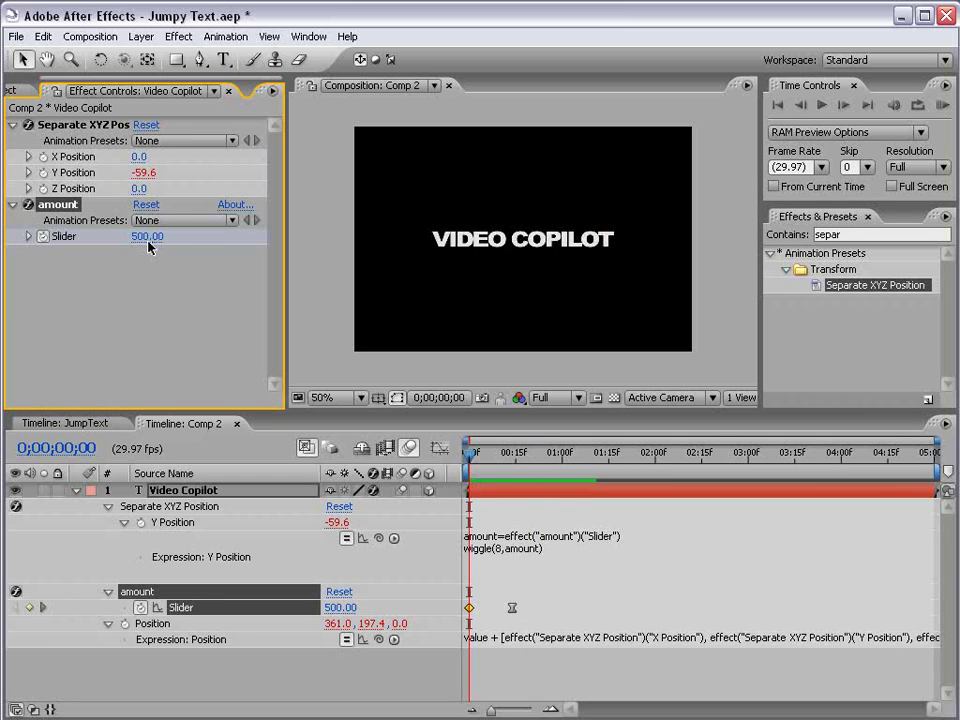
drag(144, 247, 398, 231)
Enable the comp's Motion Blur and scrub the early frames to preview the title settling
click(408, 442)
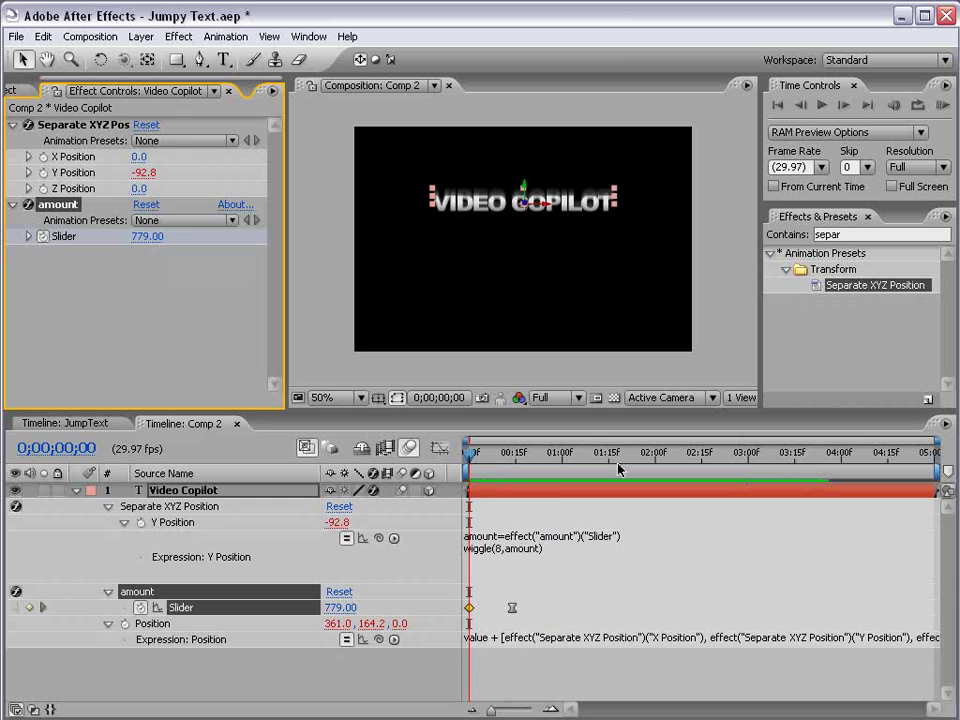
drag(470, 455, 512, 458)
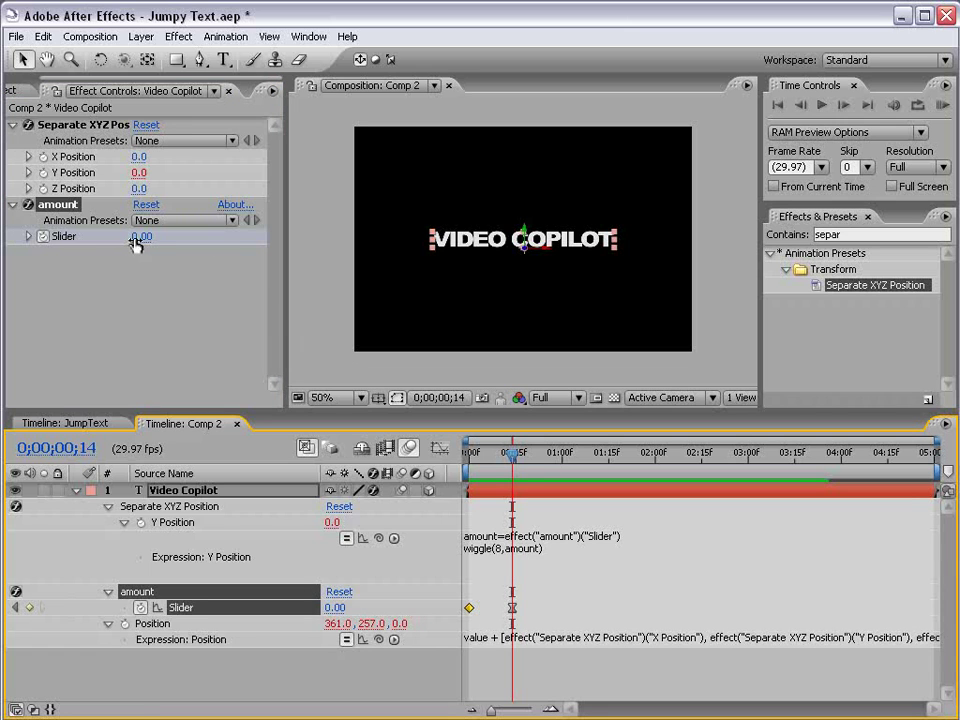
drag(466, 460, 517, 460)
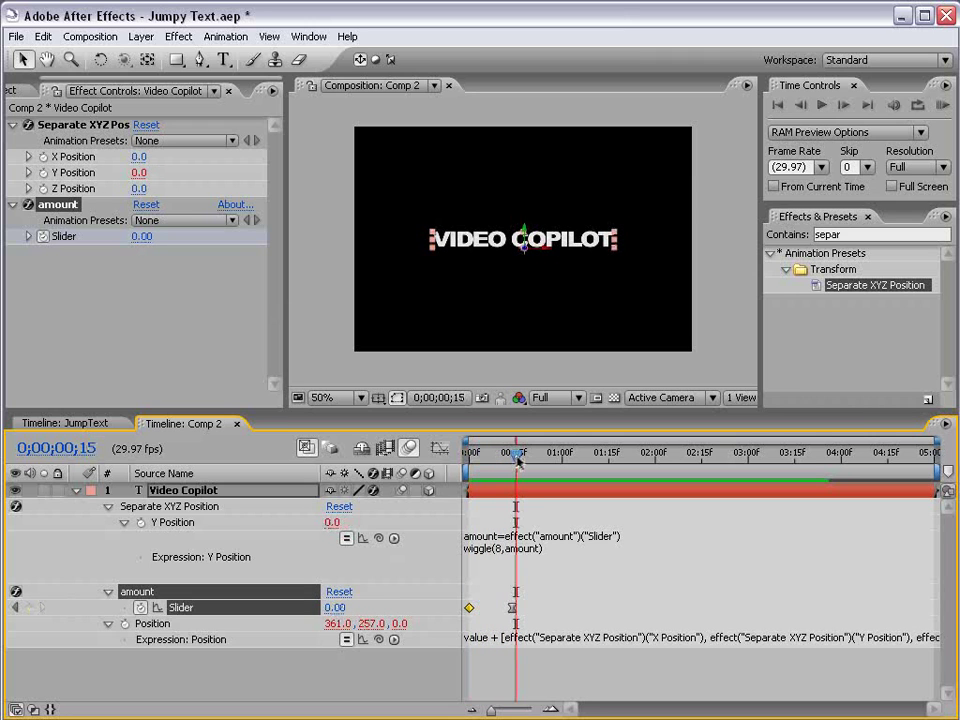
Add the expression wiggle(5,100) to the text layer's Z Position
click(38, 314)
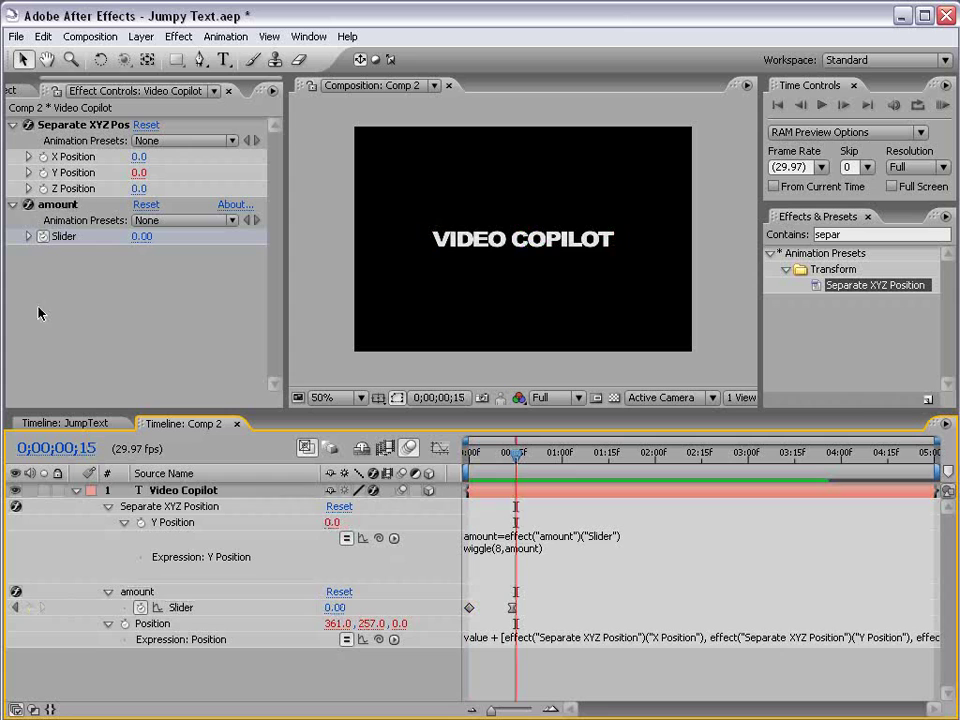
alt+click(43, 188)
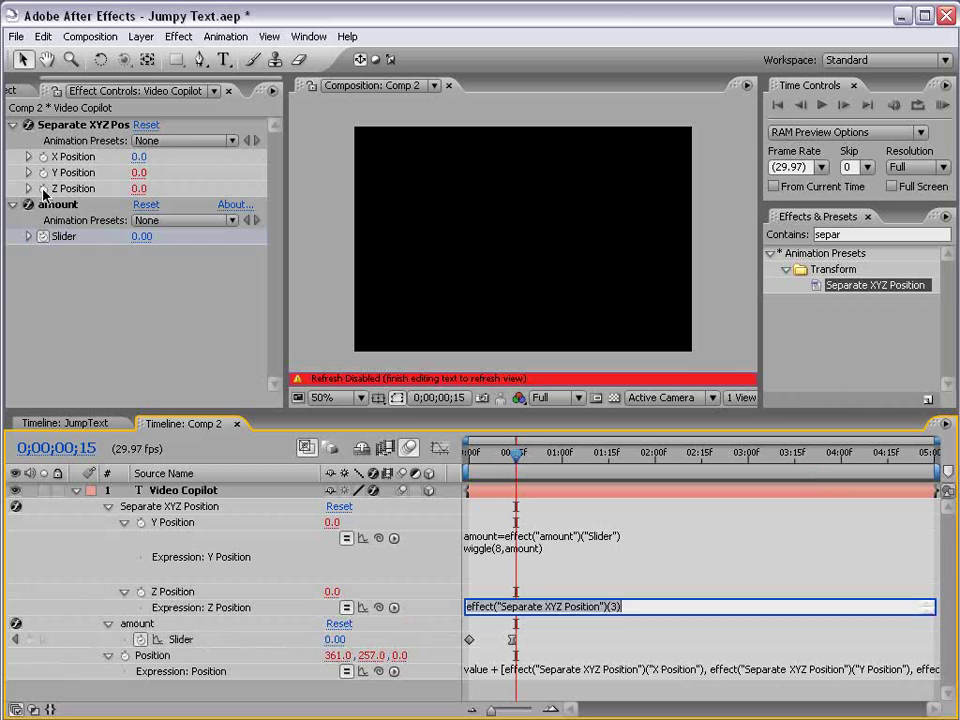
text(wiggle(5,100)
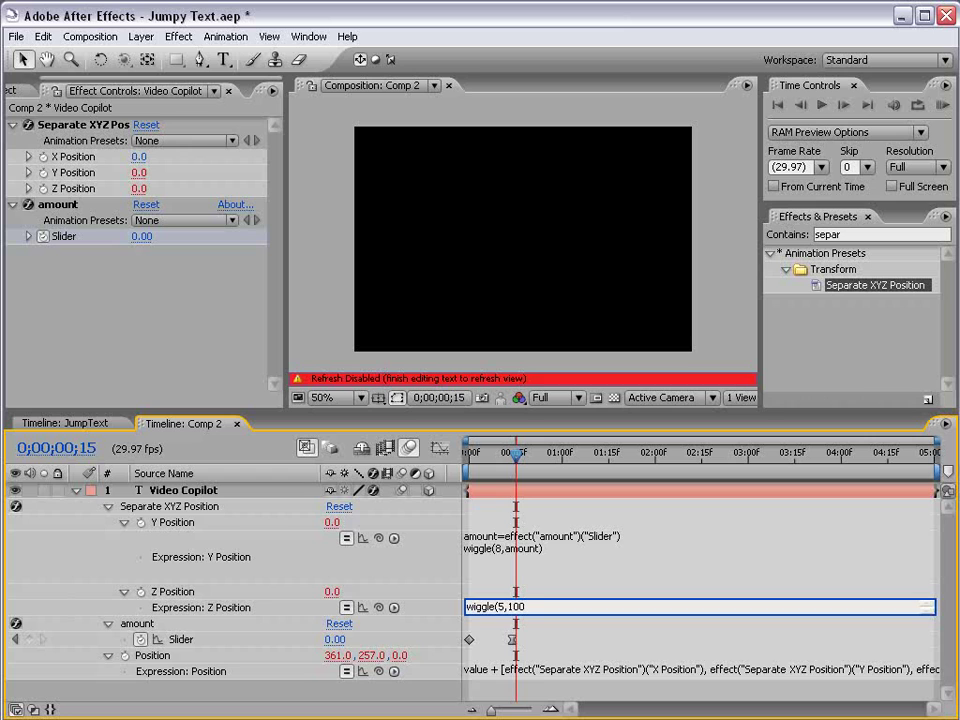
text())
click(542, 598)
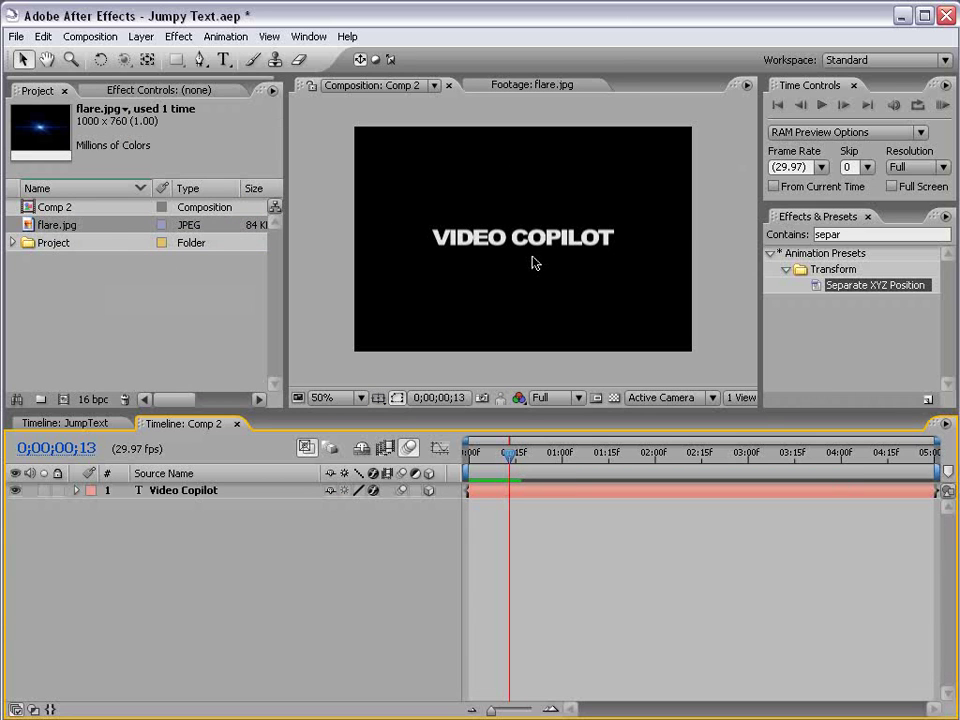
Preview flare.jpg, then drop it into the Comp 2 timeline beneath the Video Copilot text layer
double_click(30, 224)
scroll(521, 270, up, 2)
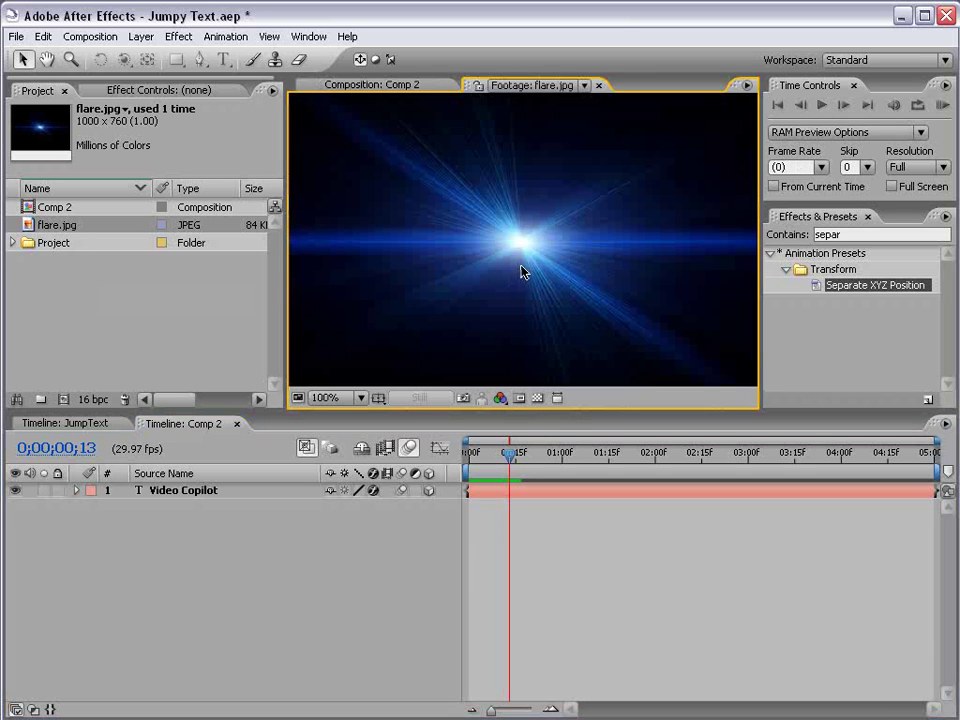
click(390, 88)
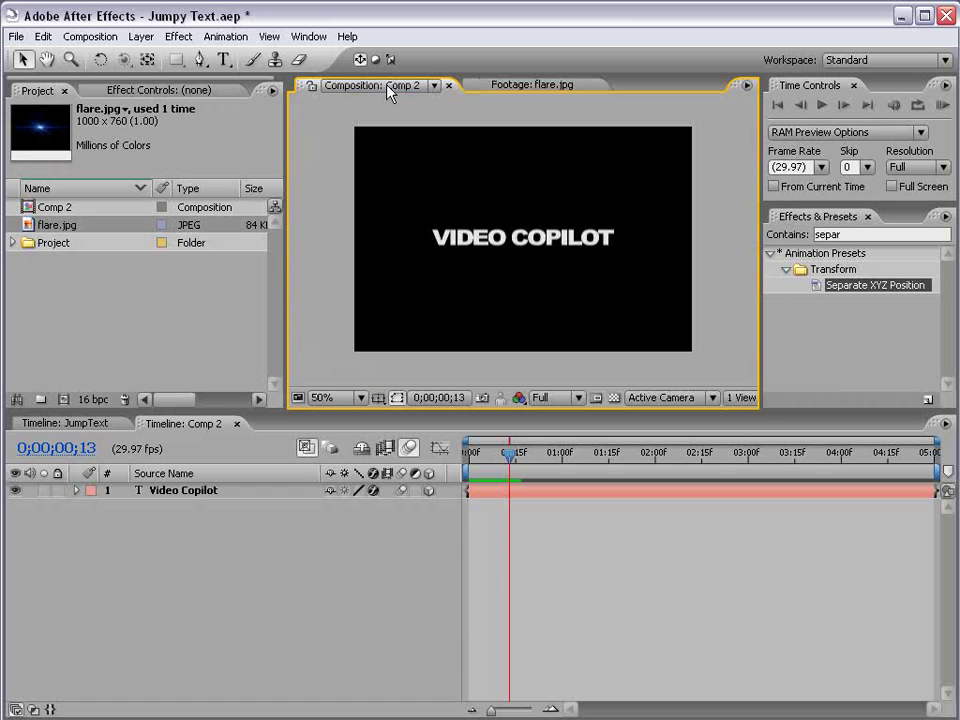
double_click(30, 226)
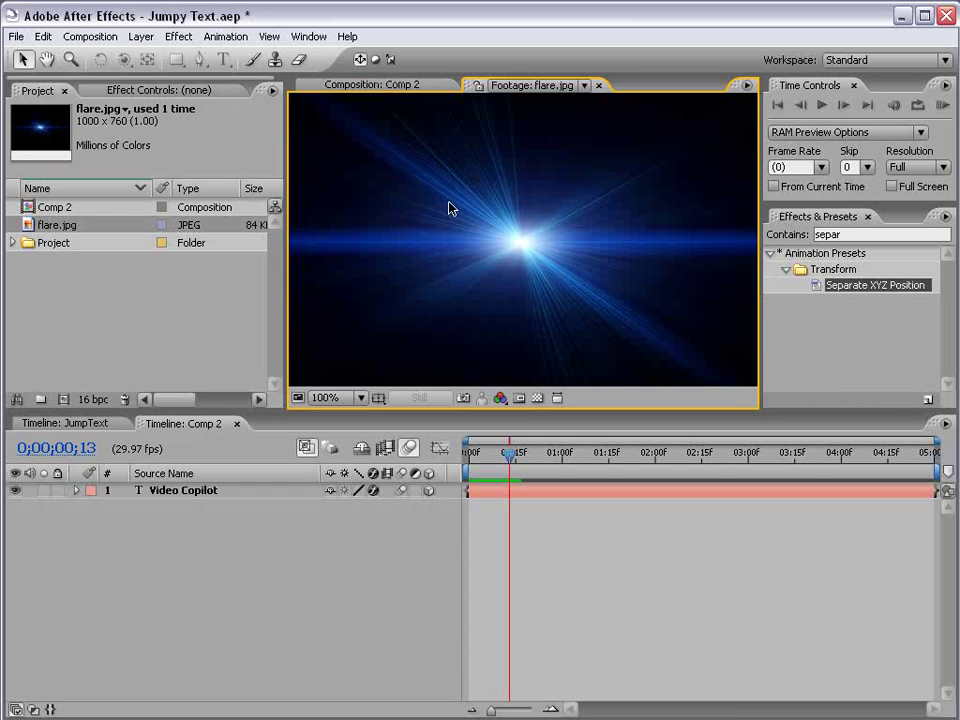
click(370, 88)
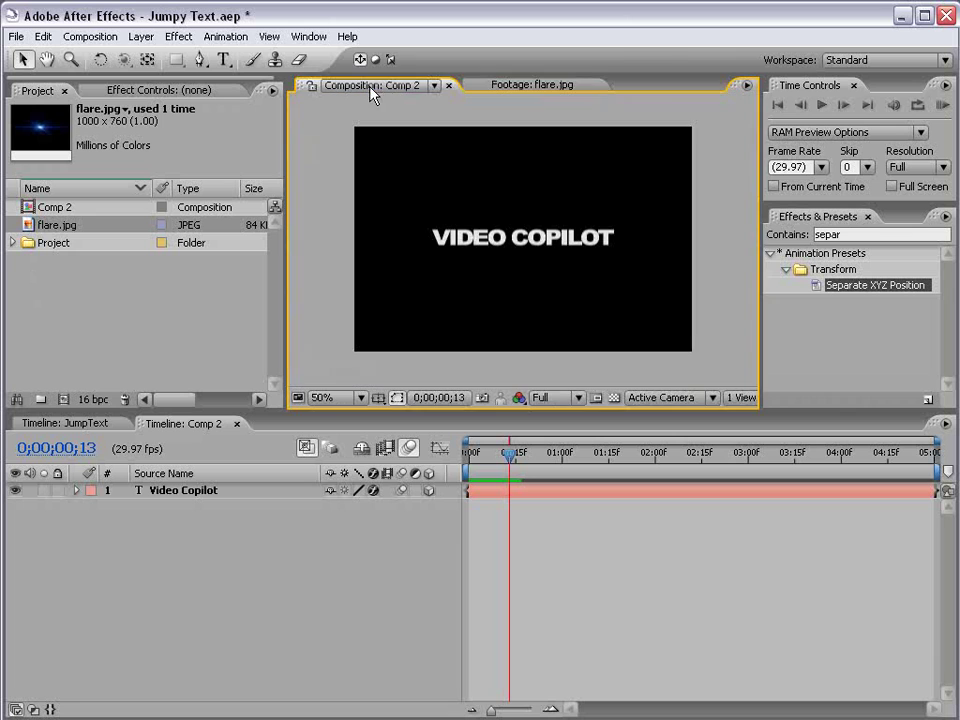
click(56, 260)
drag(30, 228, 476, 521)
click(524, 494)
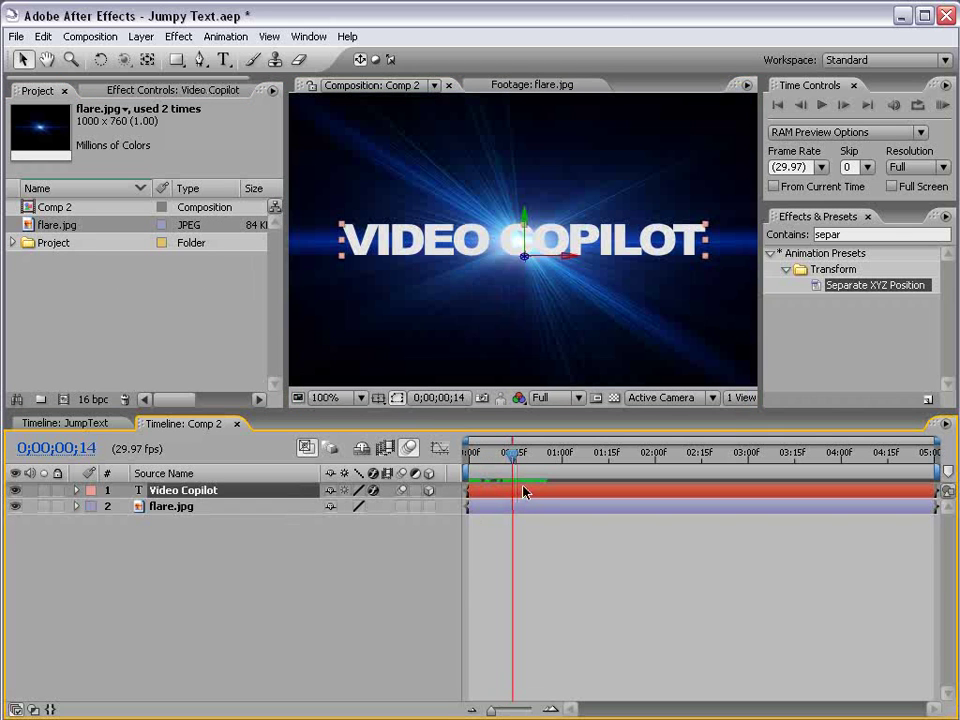
Apply a Drop Shadow to the text with Distance 3, Softness 3 and Opacity 74%
click(180, 36)
mouse_move(257, 484)
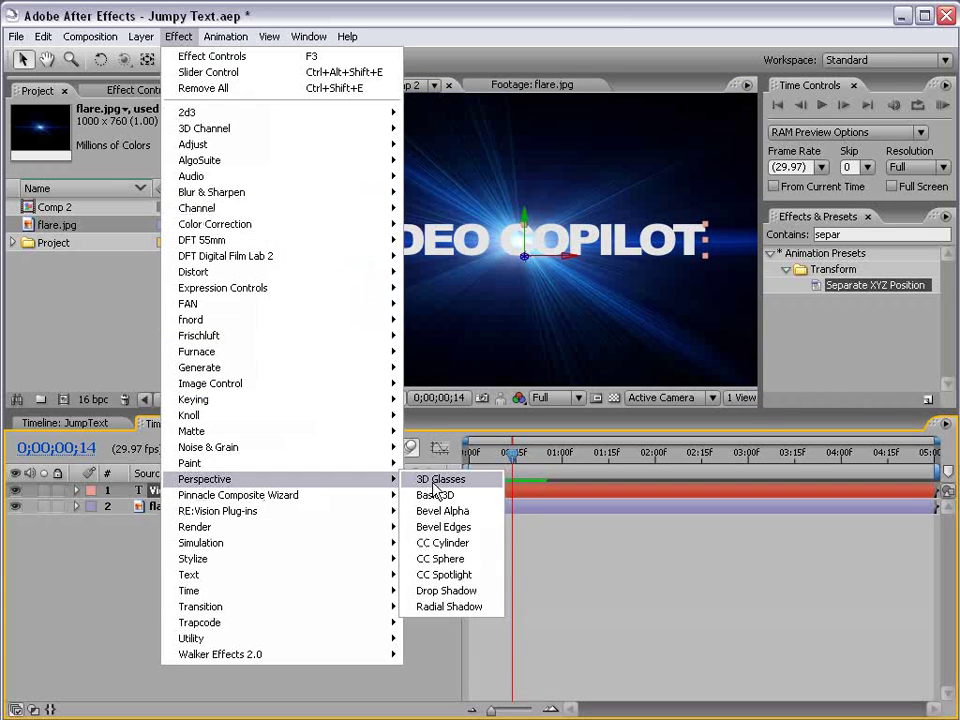
click(446, 591)
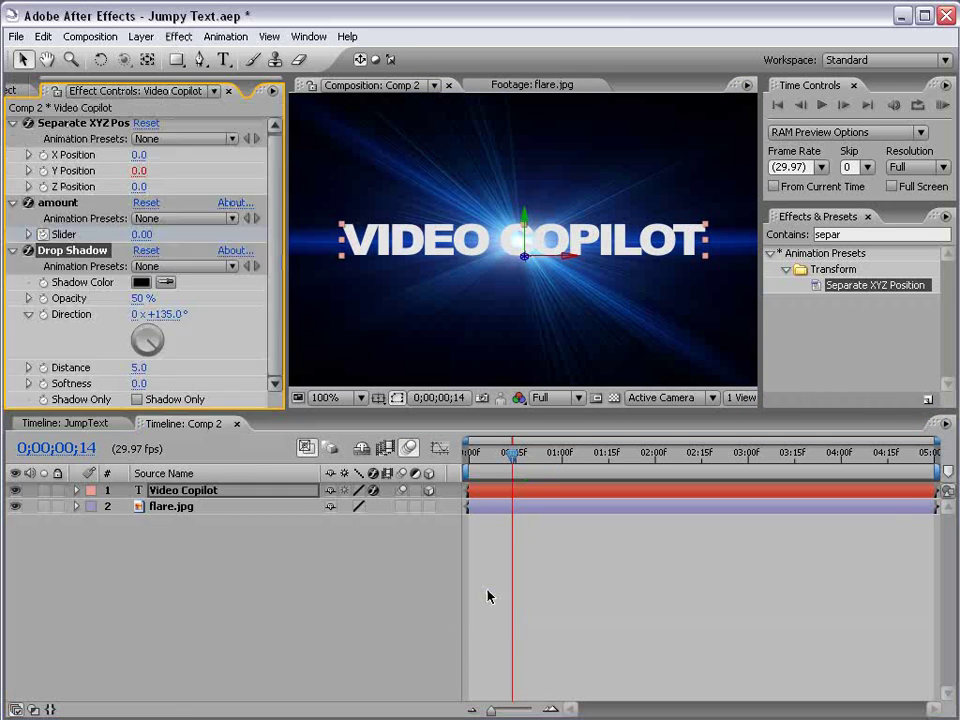
click(137, 275)
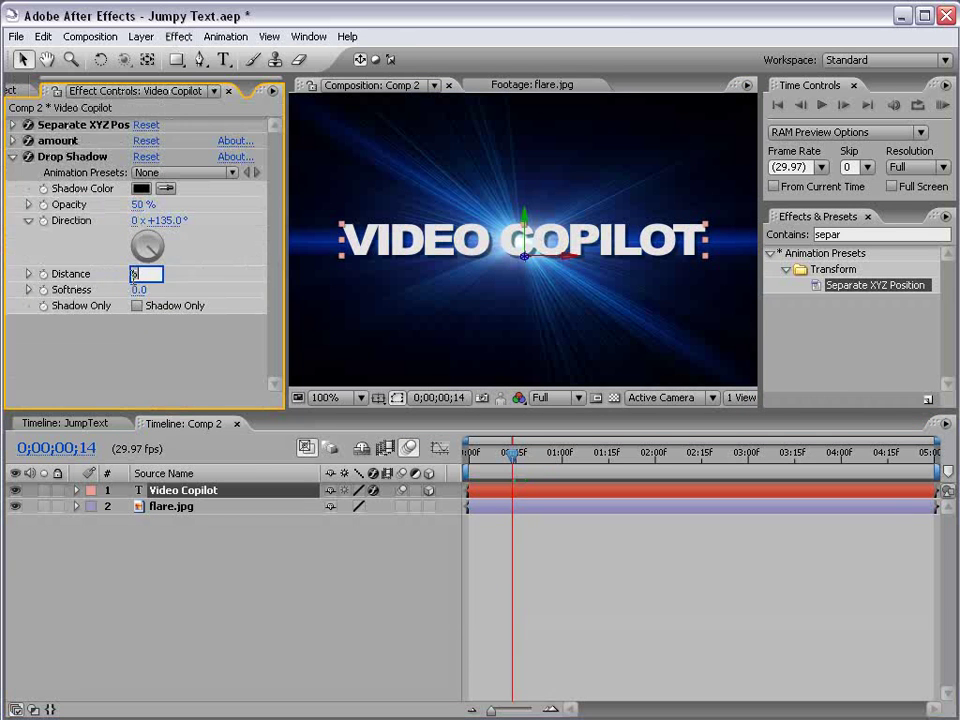
text(3)
key(Return)
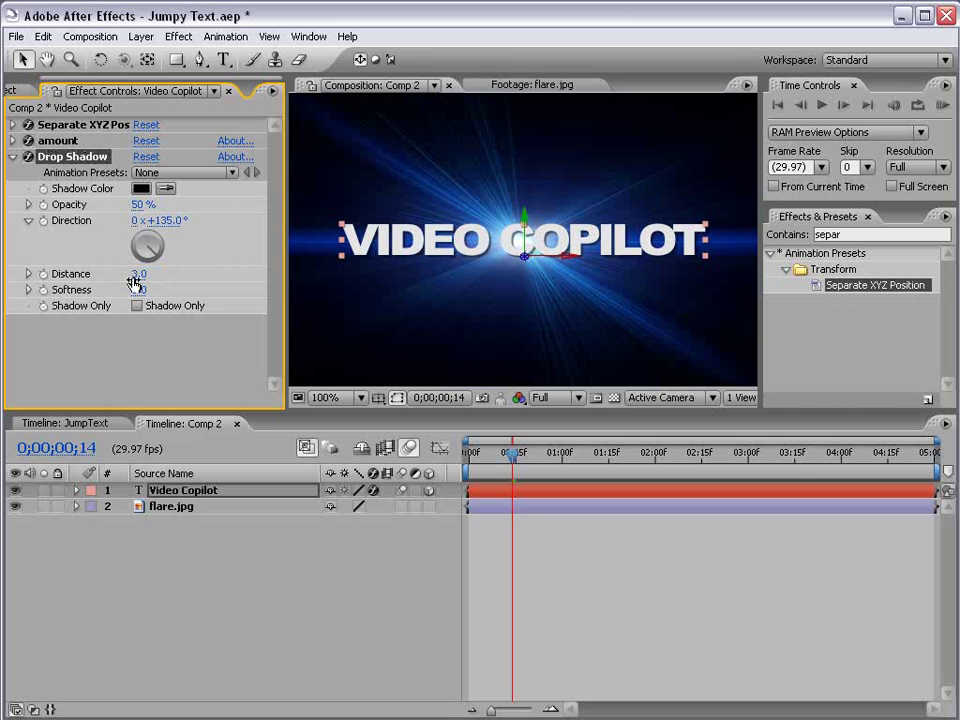
click(145, 290)
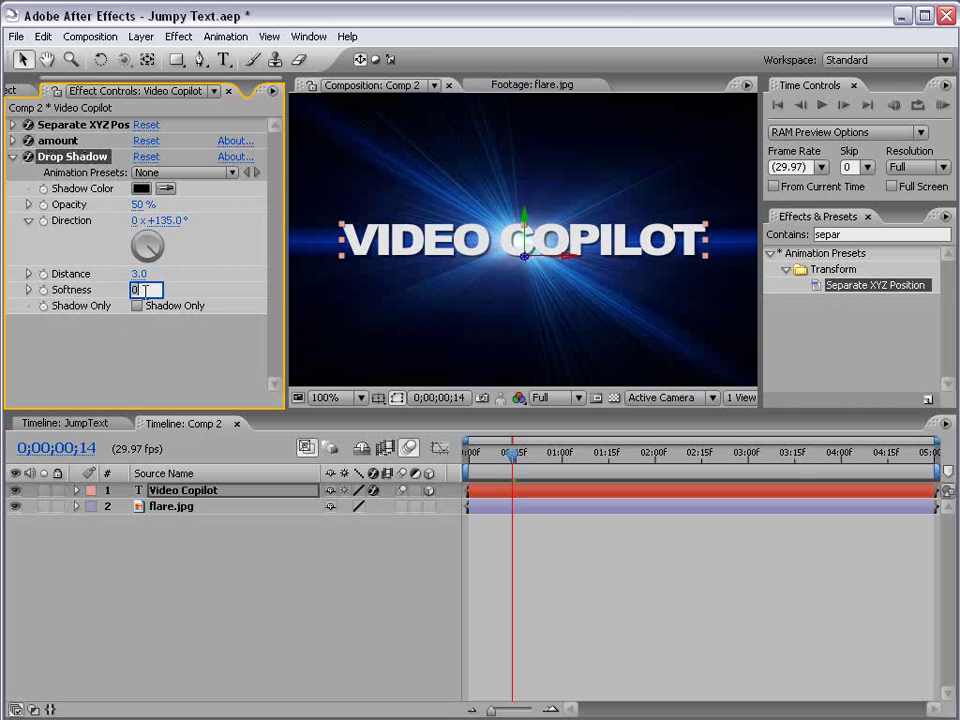
text(3)
key(Return)
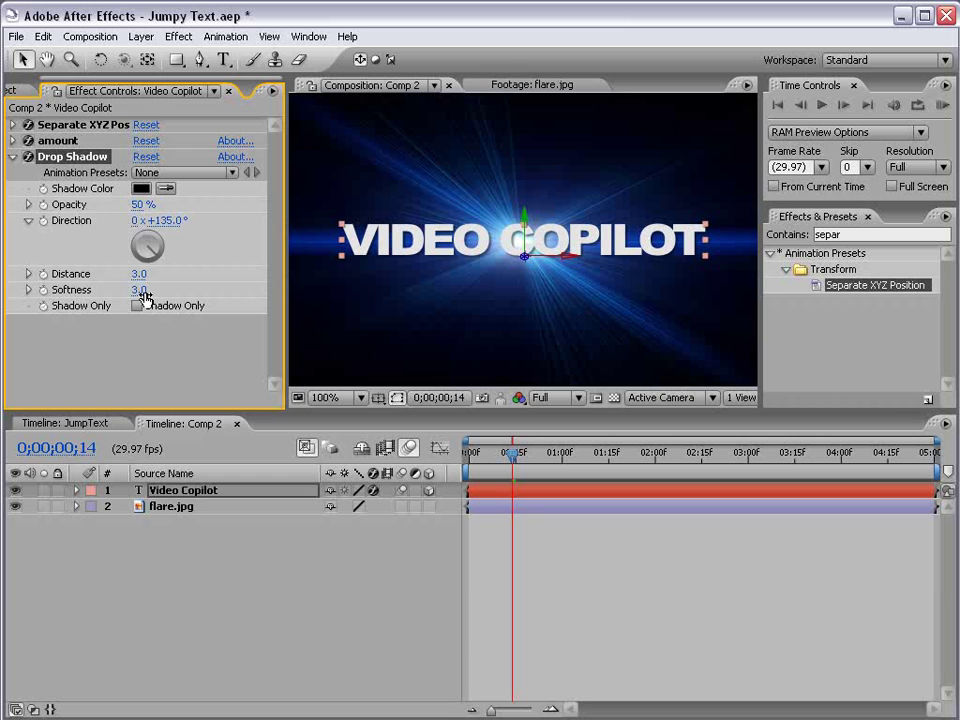
drag(140, 204, 195, 204)
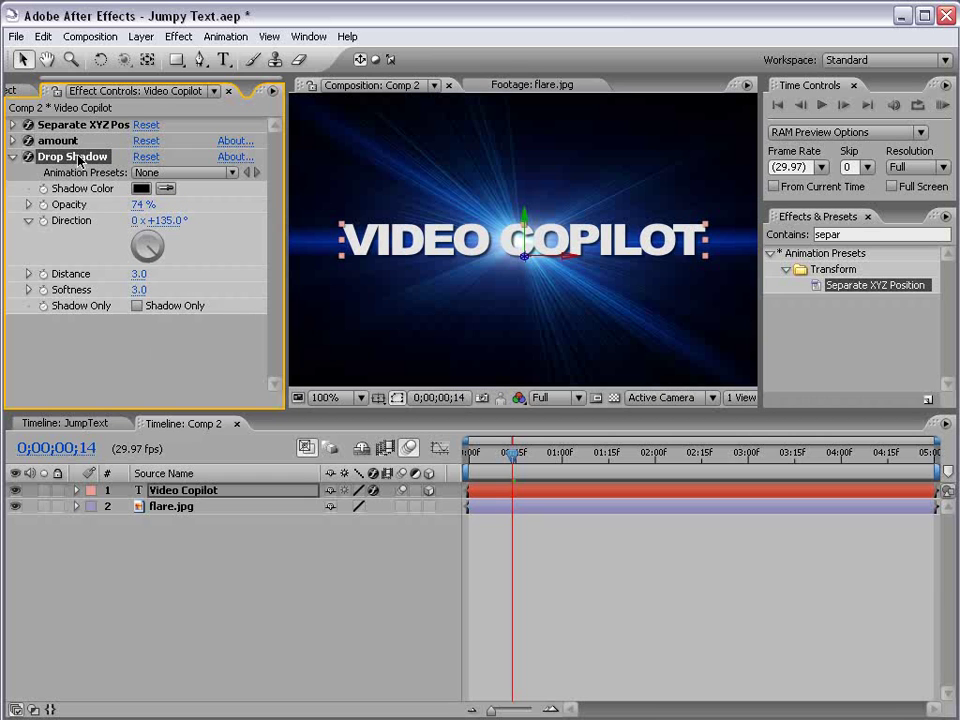
Duplicate the drop shadow and set Drop Shadow 2's Softness to 25
click(43, 36)
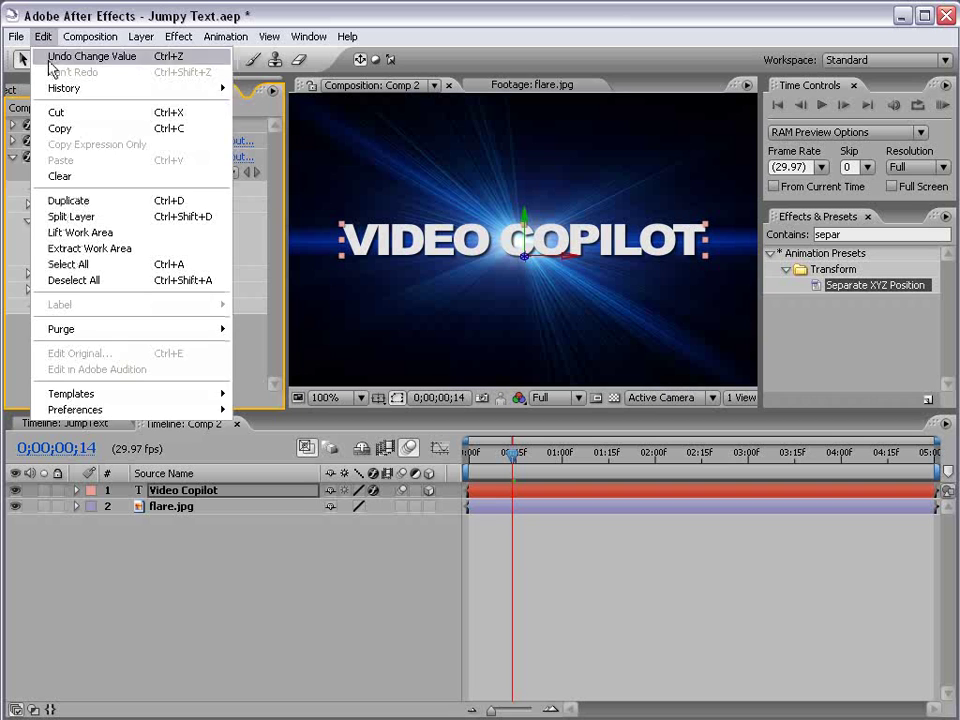
click(70, 200)
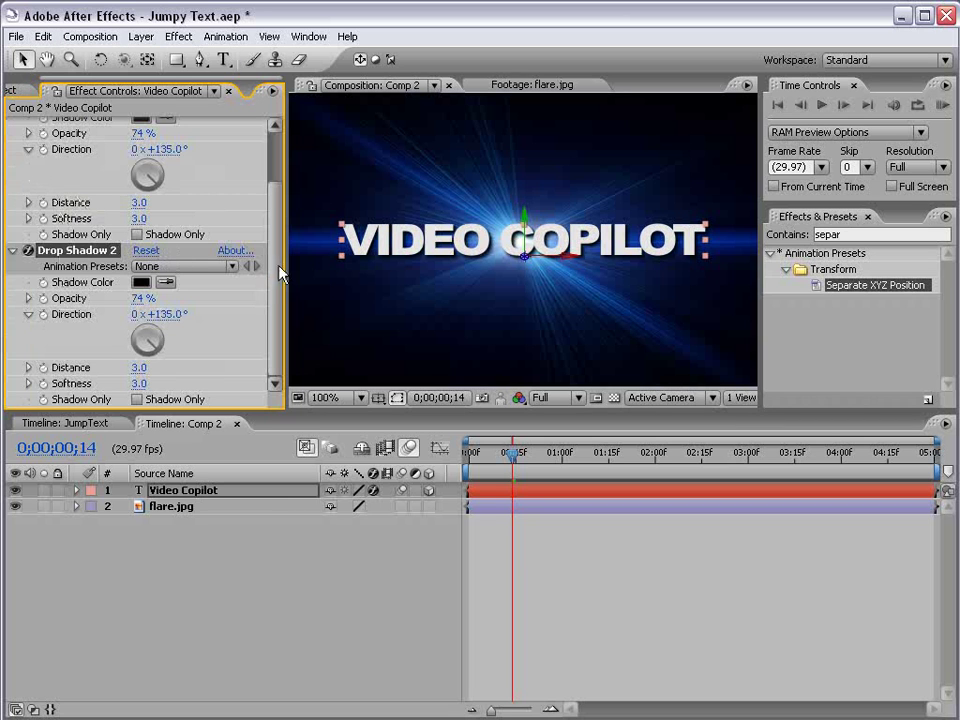
scroll(279, 260, up, 3)
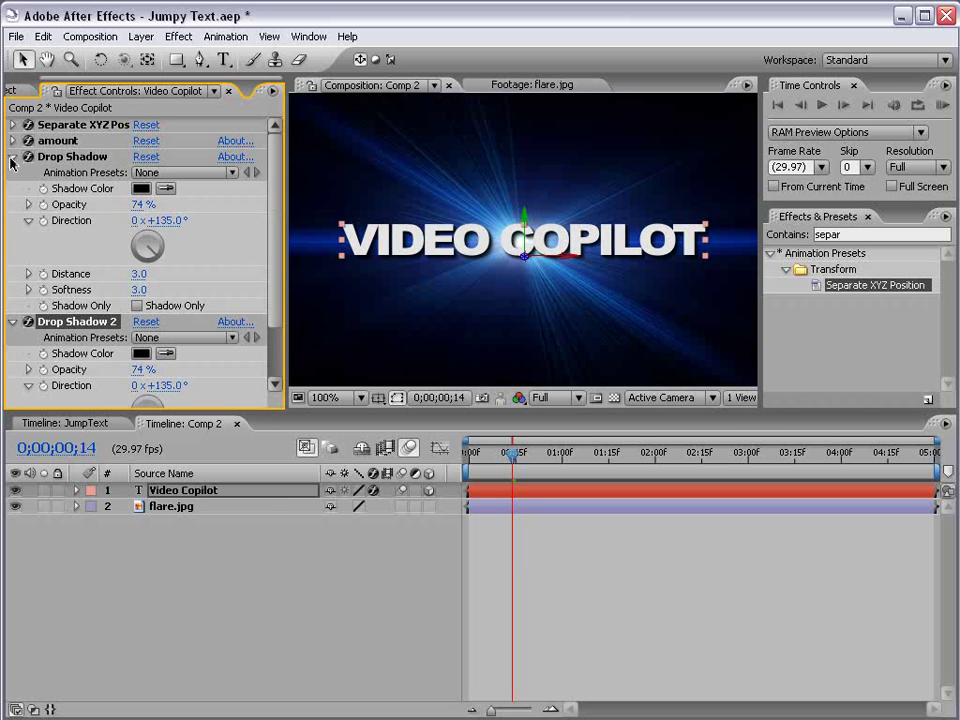
click(13, 157)
drag(140, 305, 164, 307)
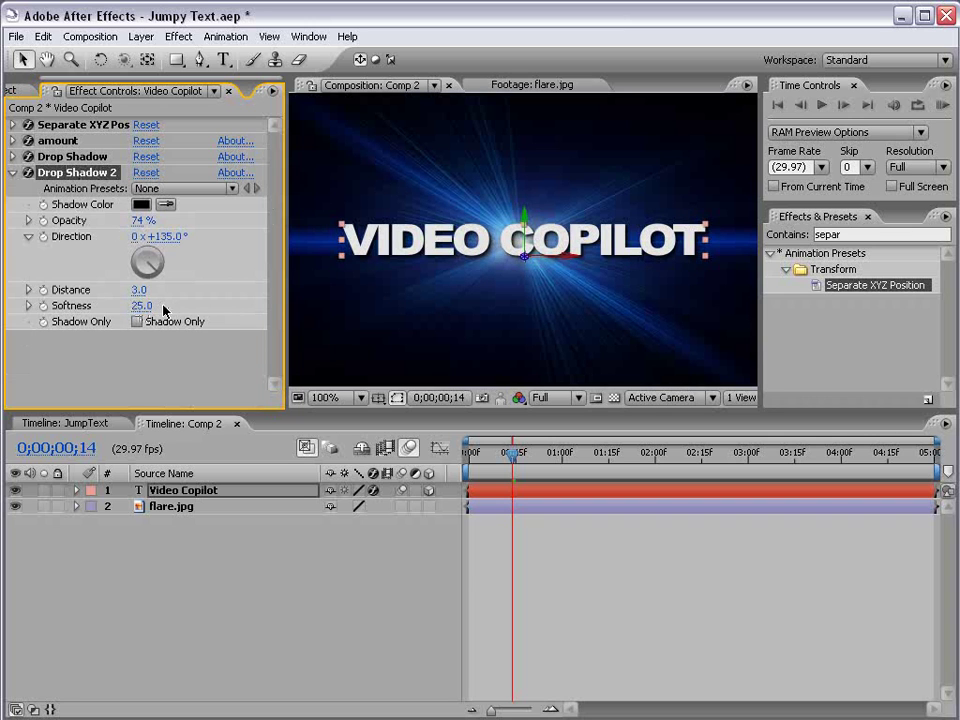
key(period)
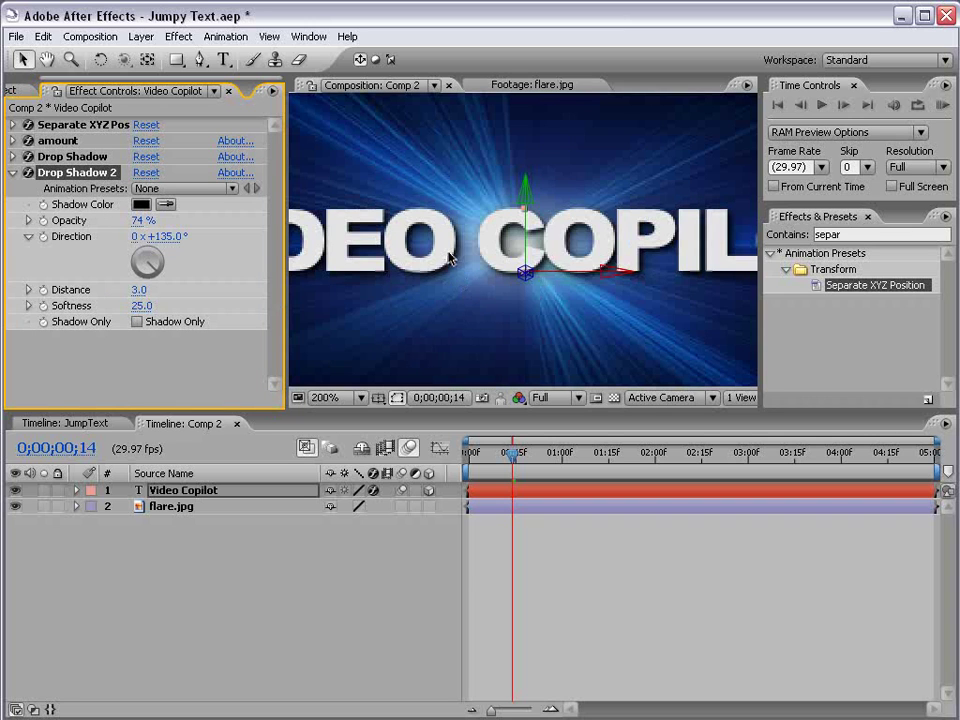
key(comma)
Scrub the timeline to preview the text jump, then select the flare.jpg layer
click(615, 574)
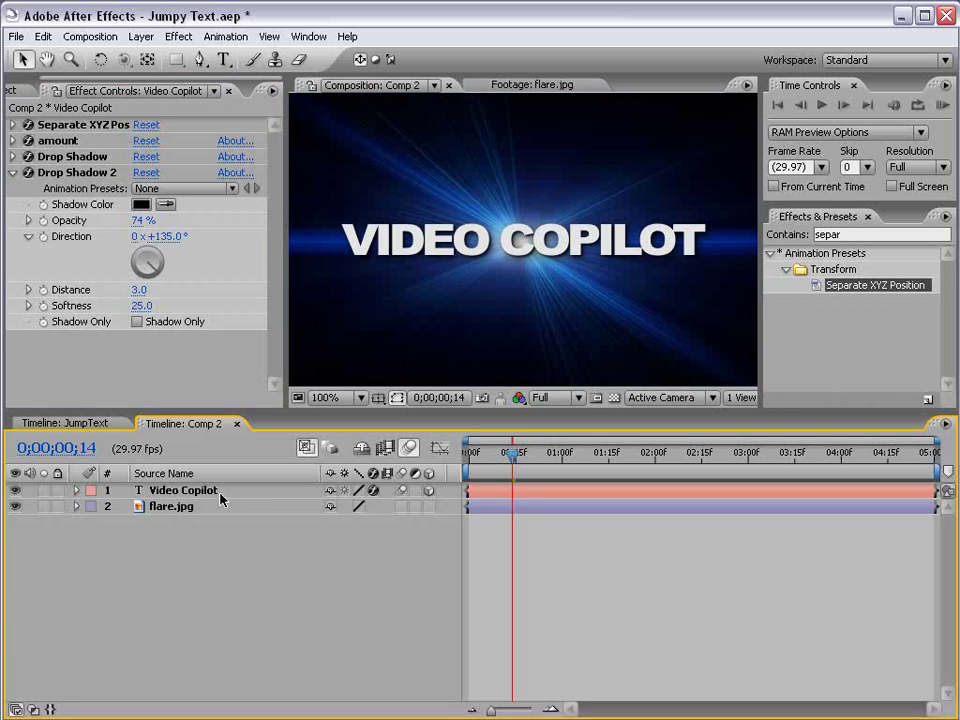
drag(481, 455, 537, 455)
scroll(534, 326, down, 1)
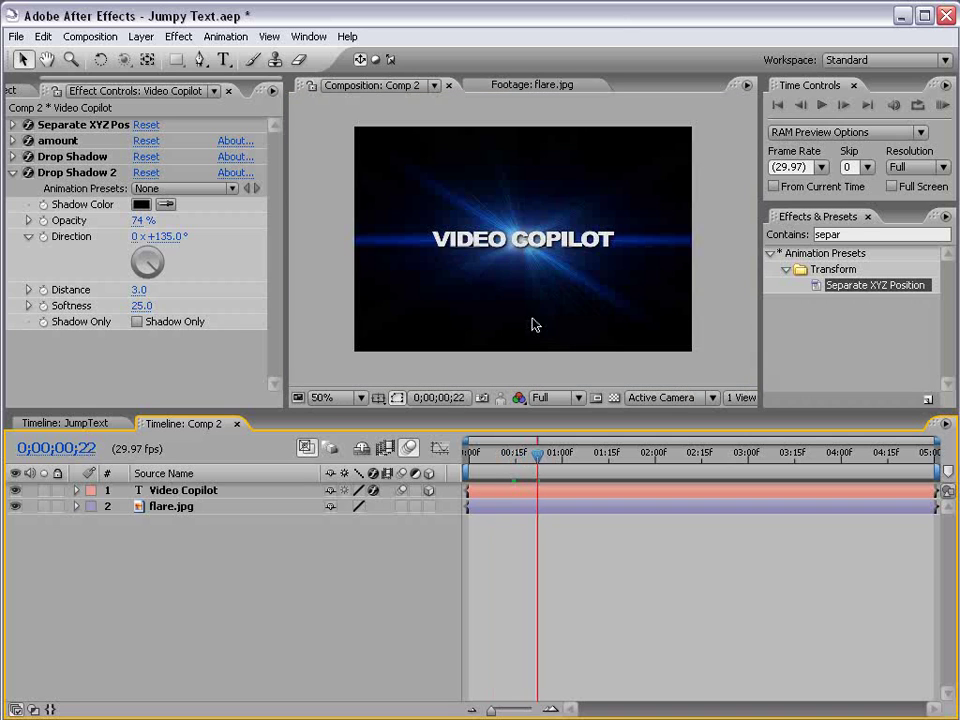
click(171, 509)
scroll(463, 296, up, 1)
scroll(463, 296, down, 1)
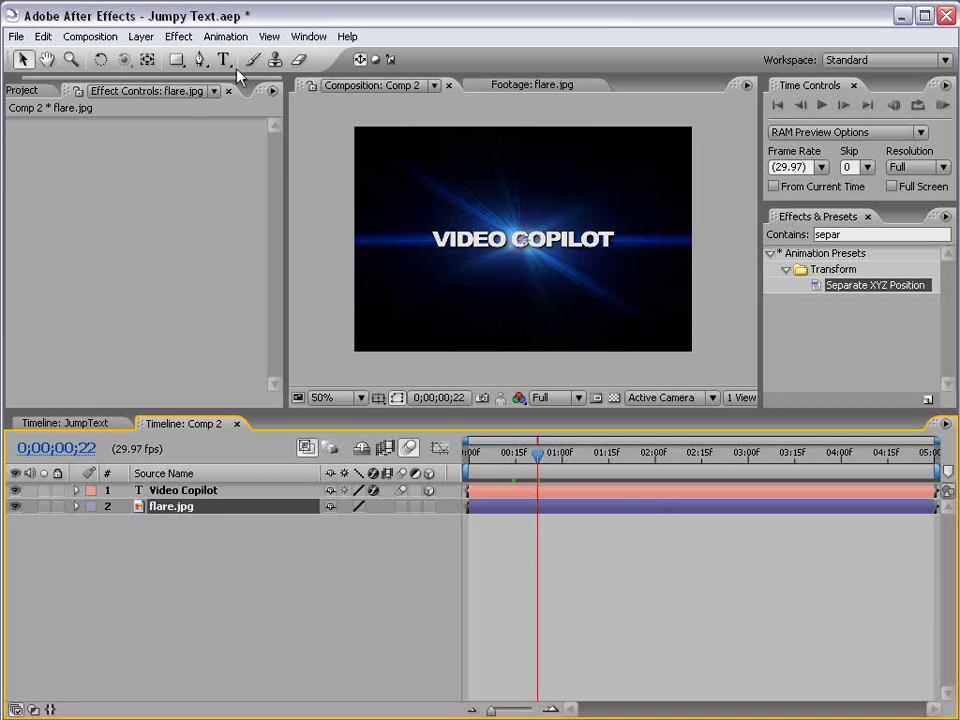
Add an adjustment layer below Video Copilot with a Curves effect bowed upward to brighten
click(141, 36)
mouse_move(130, 56)
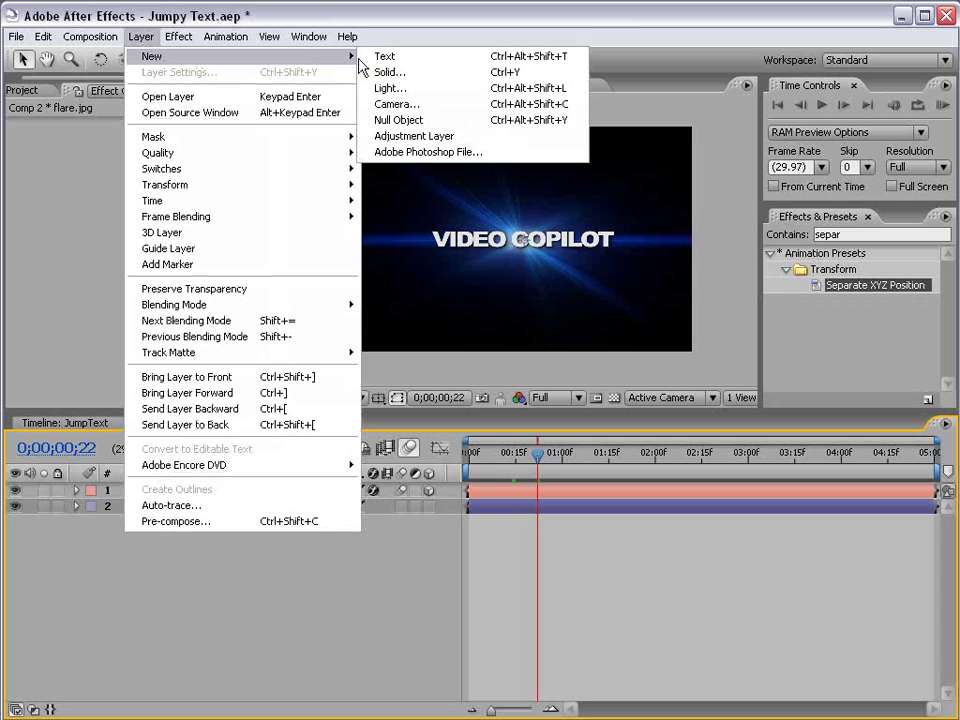
click(410, 138)
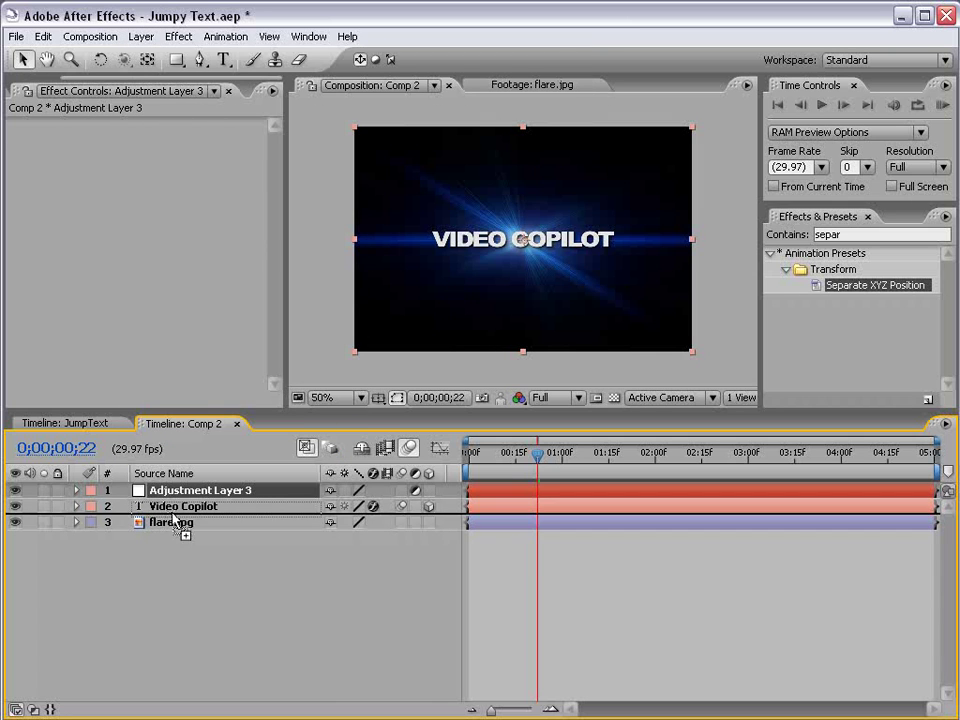
drag(175, 522, 163, 518)
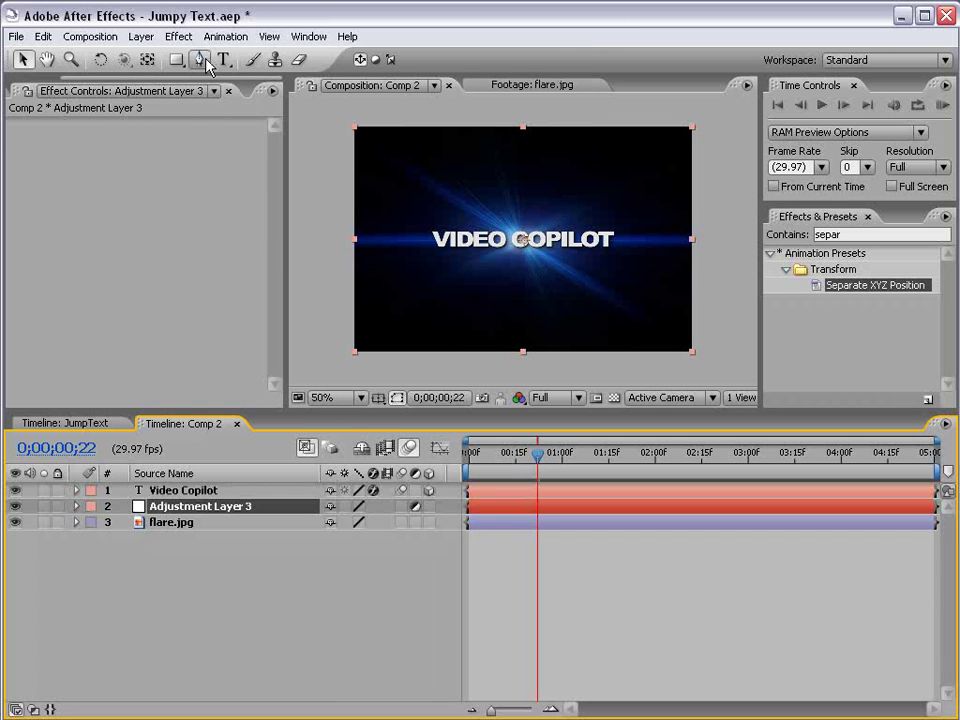
click(180, 36)
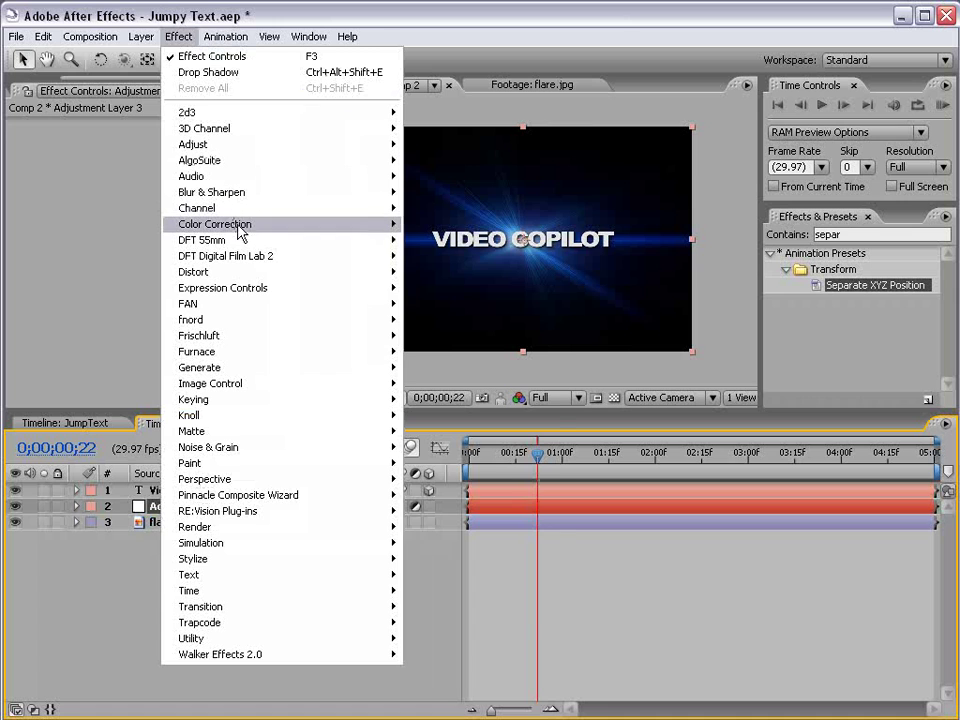
mouse_move(240, 230)
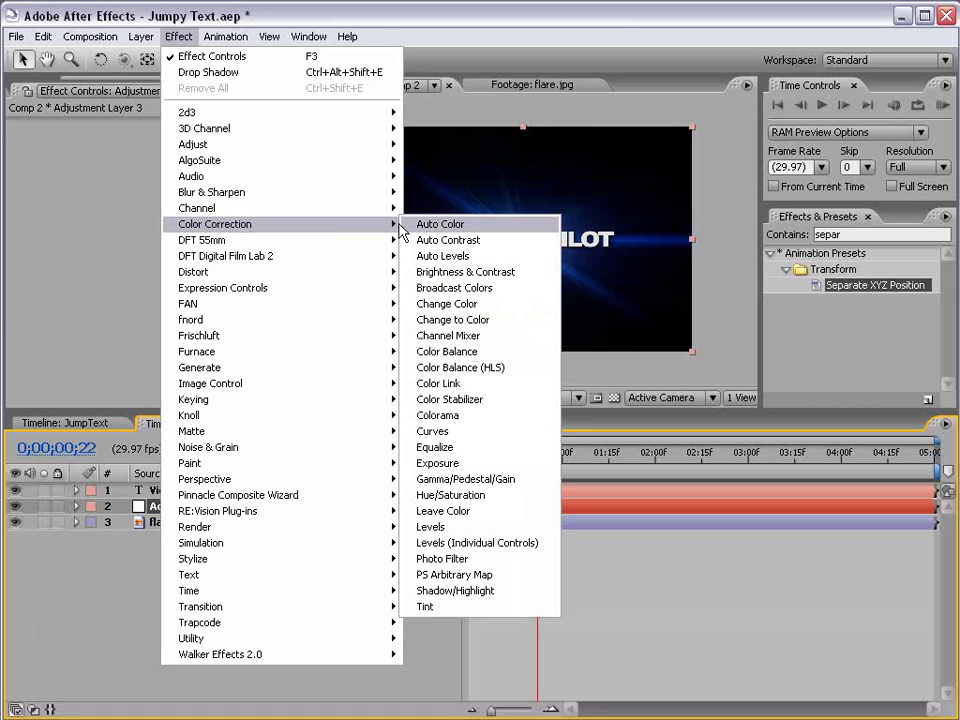
click(470, 434)
drag(146, 254, 107, 241)
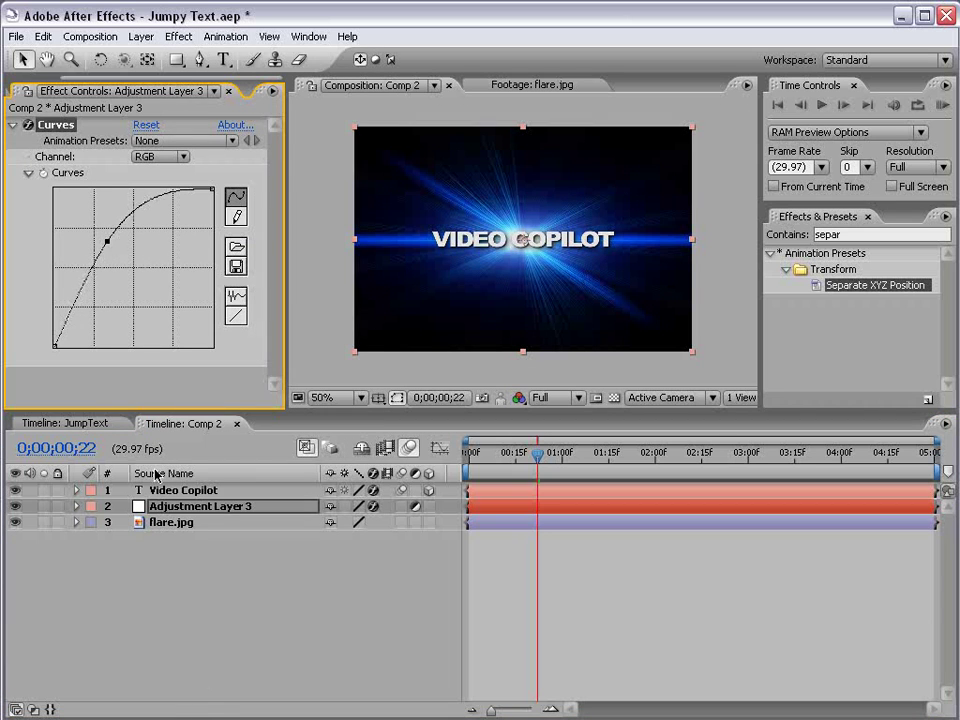
Set the adjustment layer's Opacity to 50% driven by wiggle(5,50), then rewind to preview
click(180, 513)
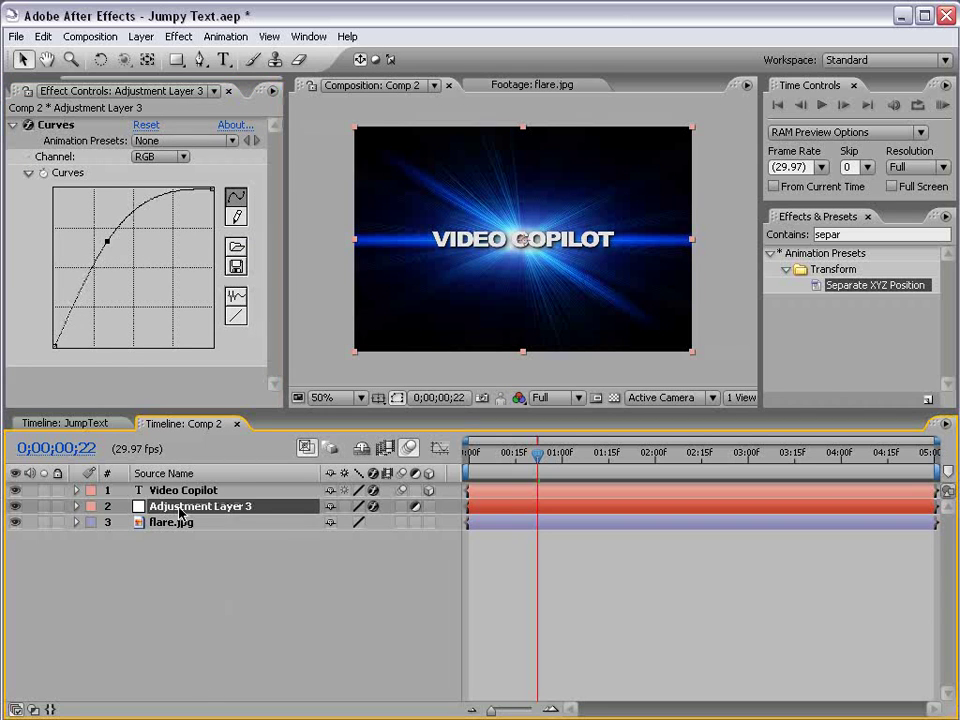
key(t)
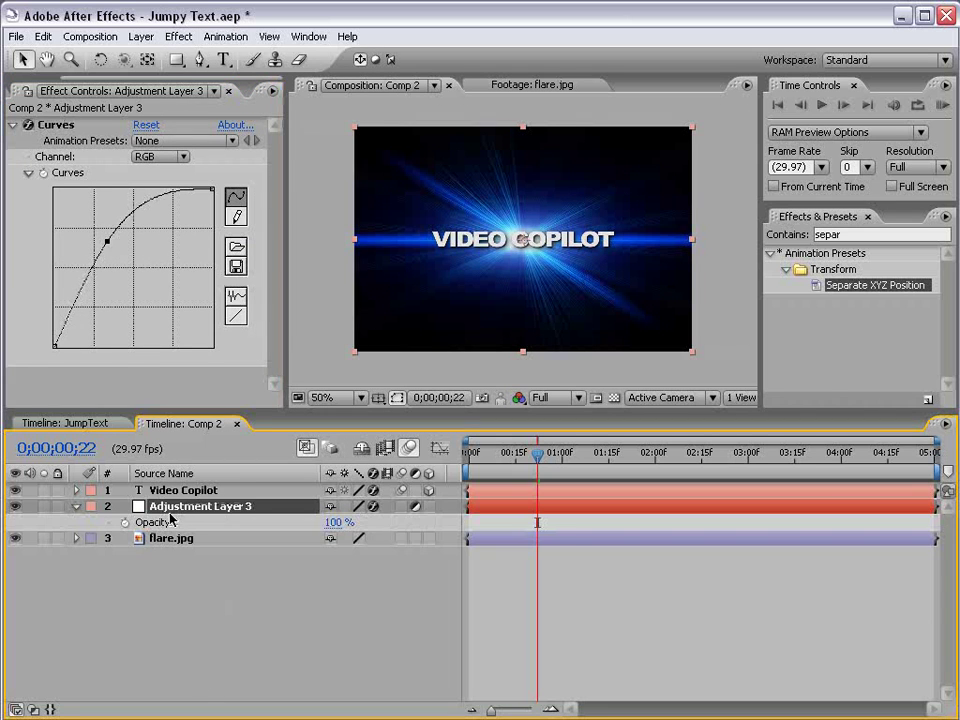
click(332, 523)
text(50)
key(Return)
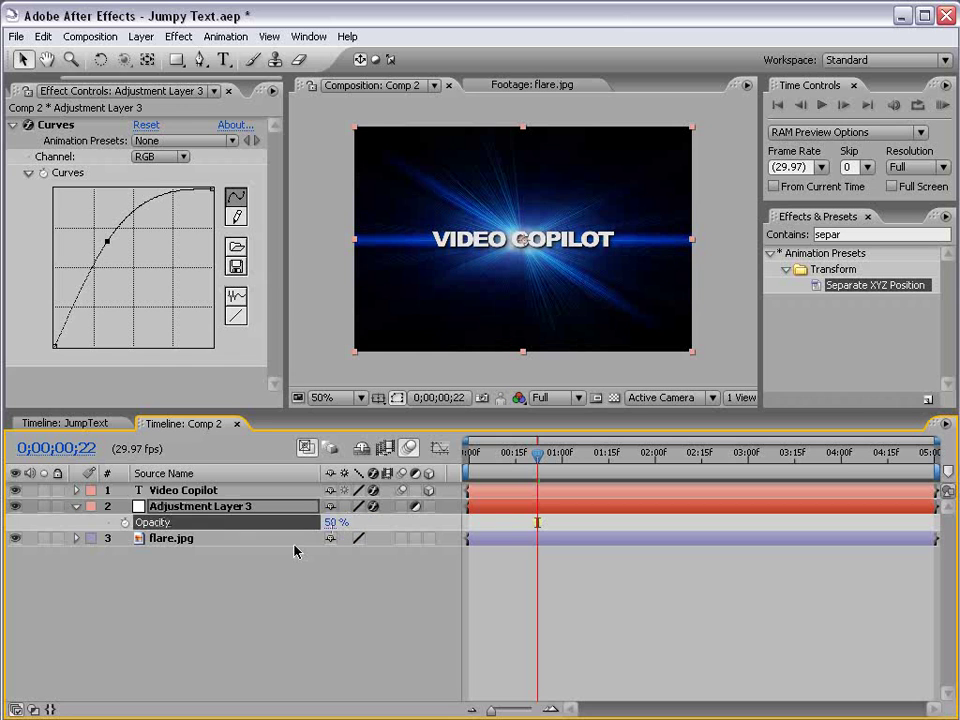
alt+click(124, 522)
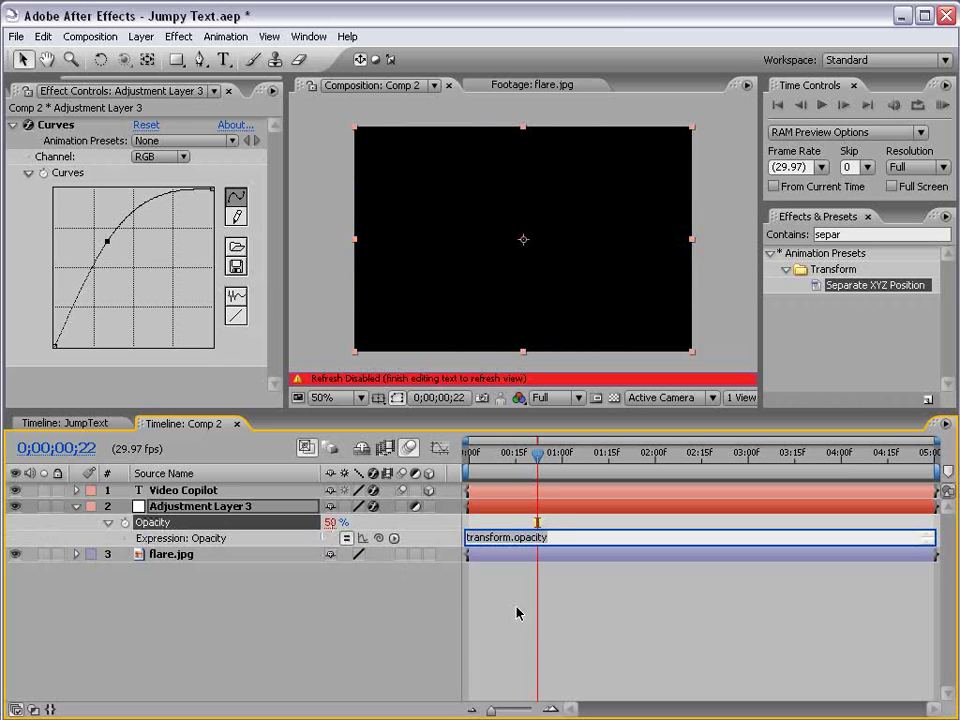
text(wiggle(5,)
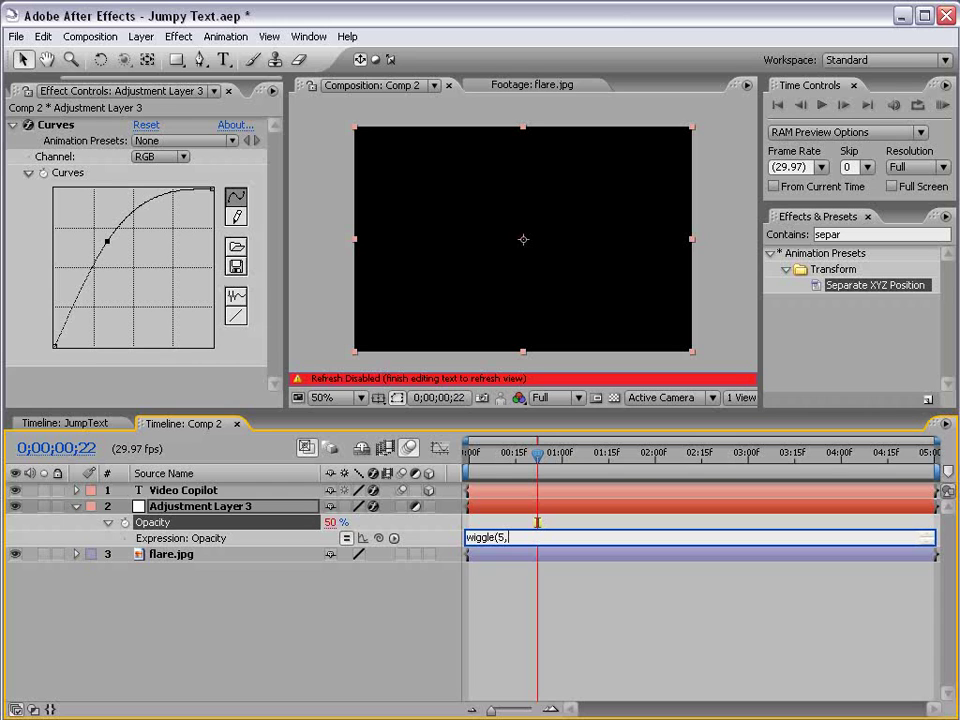
text(50))
key(KP_Enter)
drag(538, 453, 741, 468)
Add a wiggle(5,20) expression to flare.jpg's Scale and scrub forward to preview
click(77, 506)
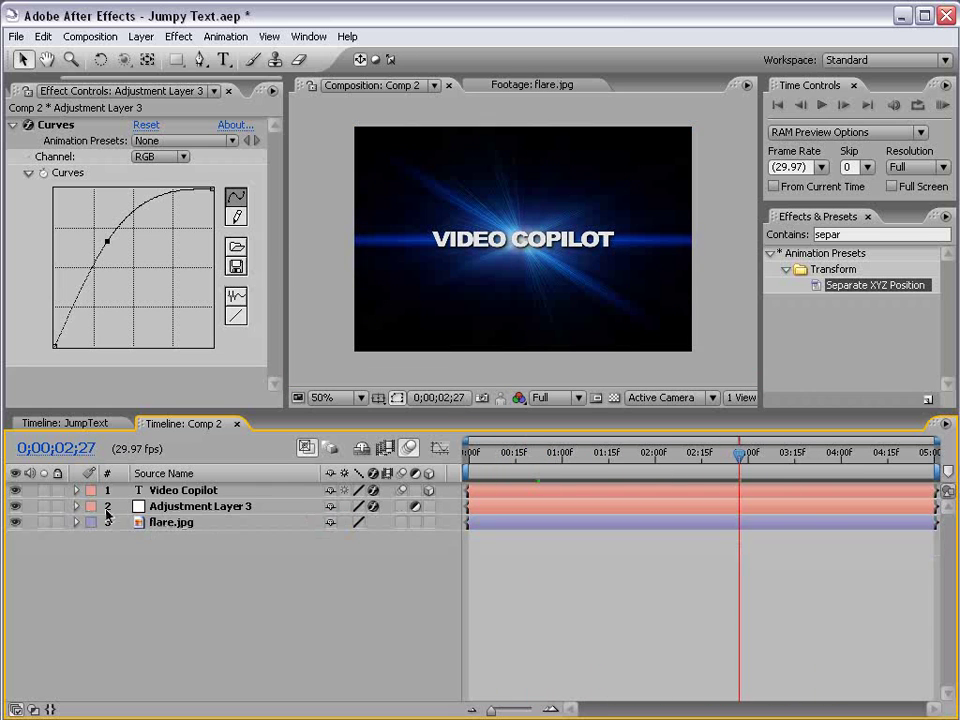
click(155, 522)
key(s)
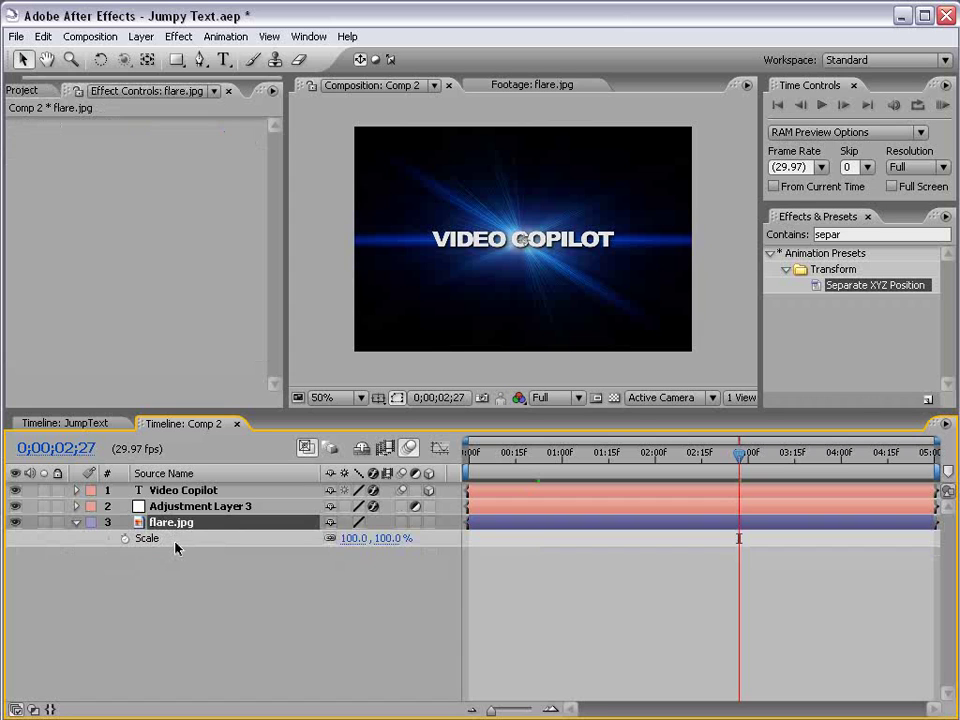
alt+click(123, 539)
text(w)
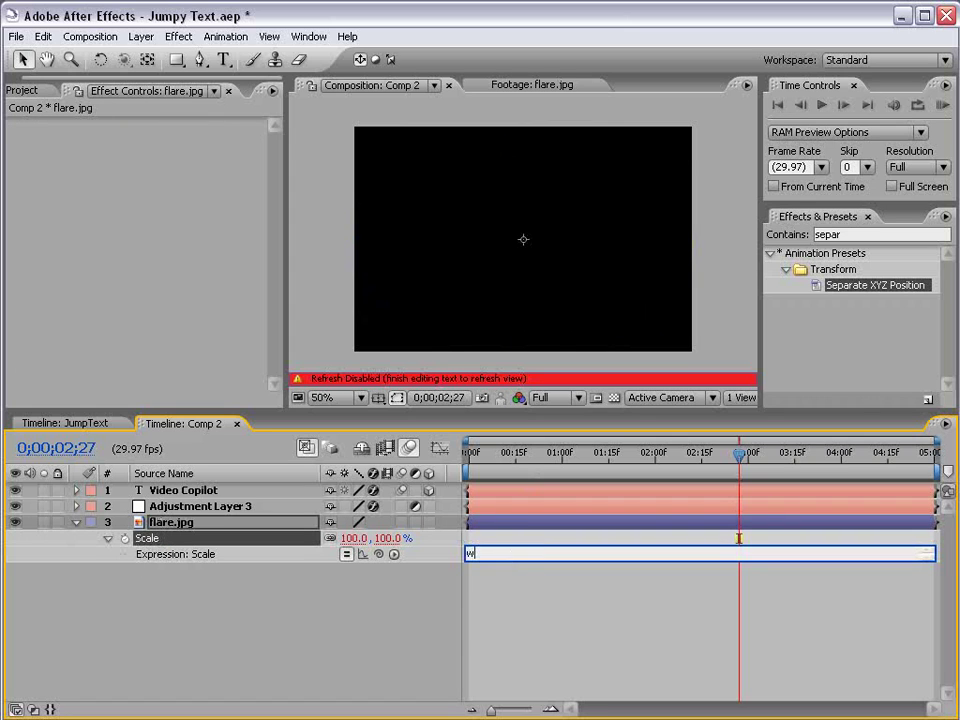
text(iggle(5,20))
click(600, 617)
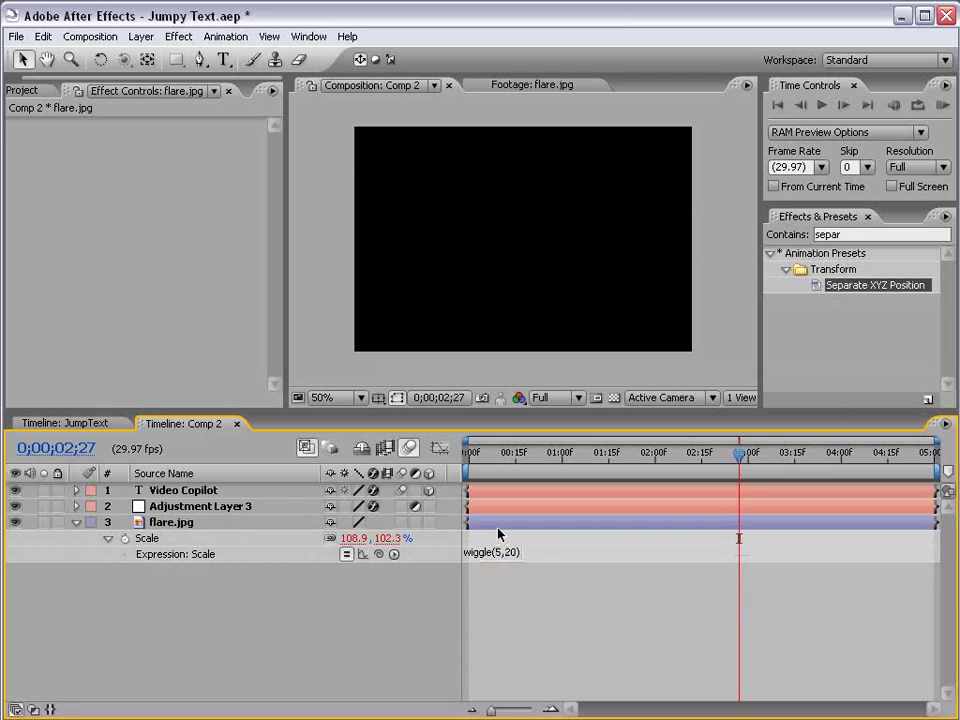
drag(578, 452, 679, 462)
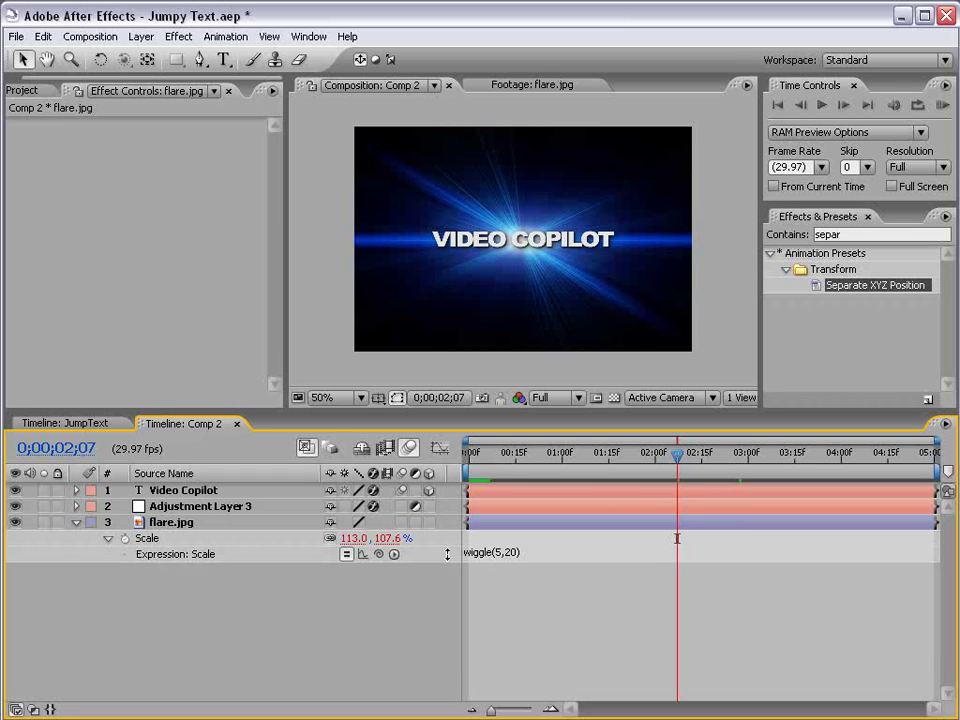
Rewrite the Scale expression as s=wiggle(5,20)[0]; [s,s] on two lines and RAM preview
click(506, 556)
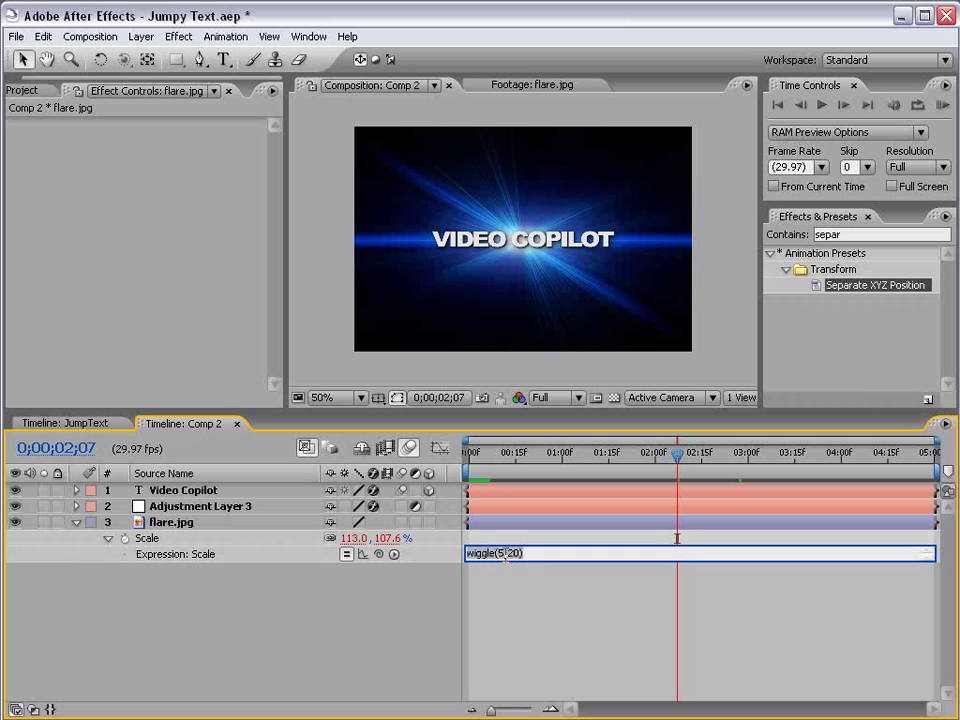
key(Right)
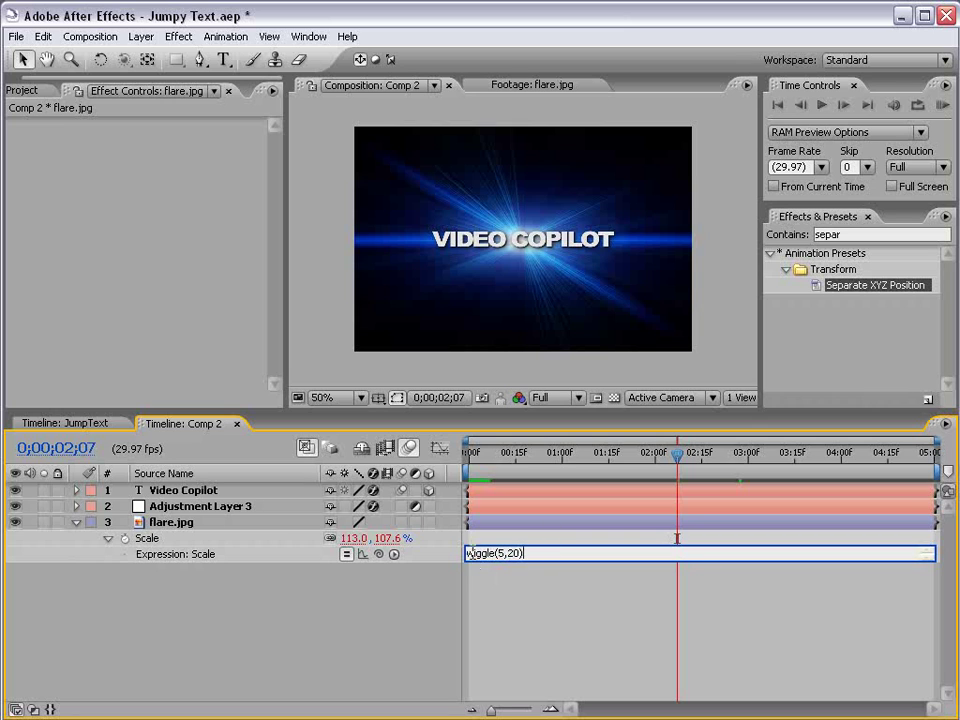
key(Return)
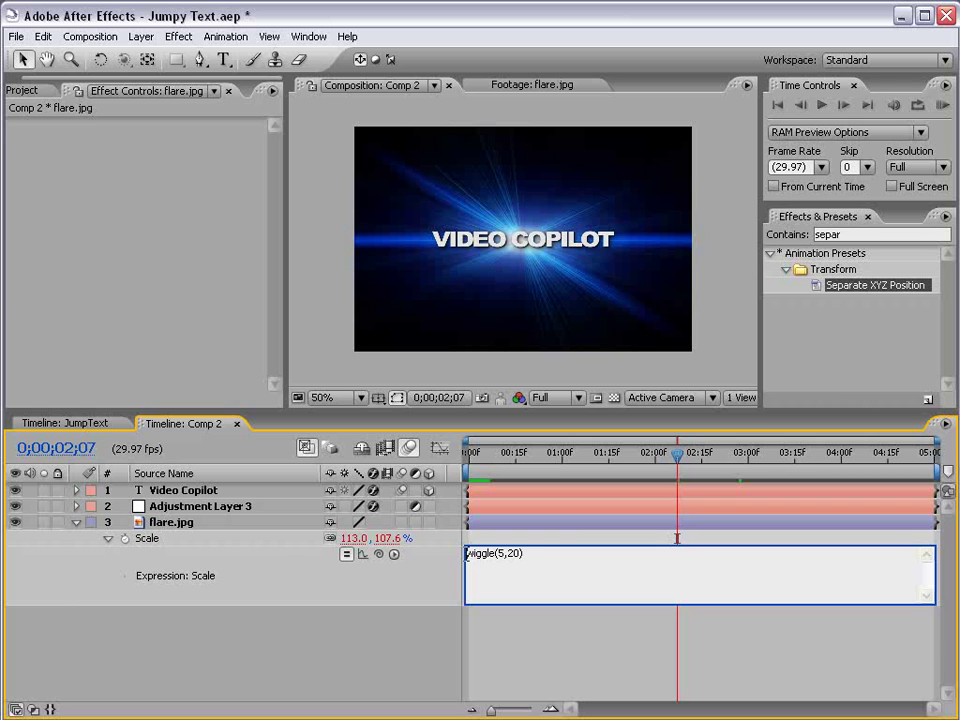
text(s=)
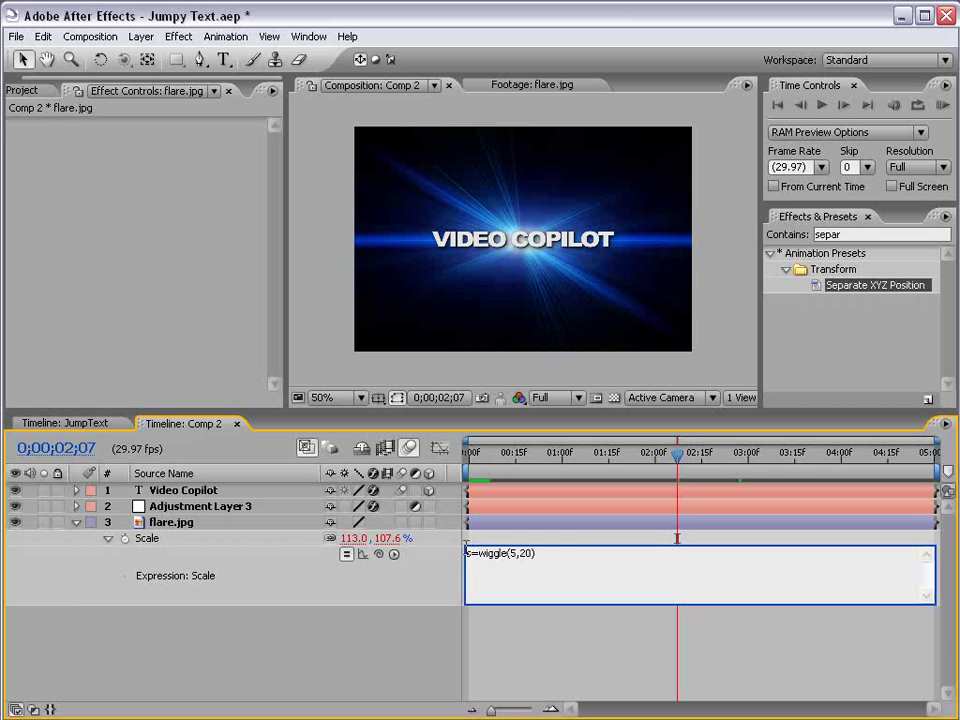
click(556, 554)
key(Return)
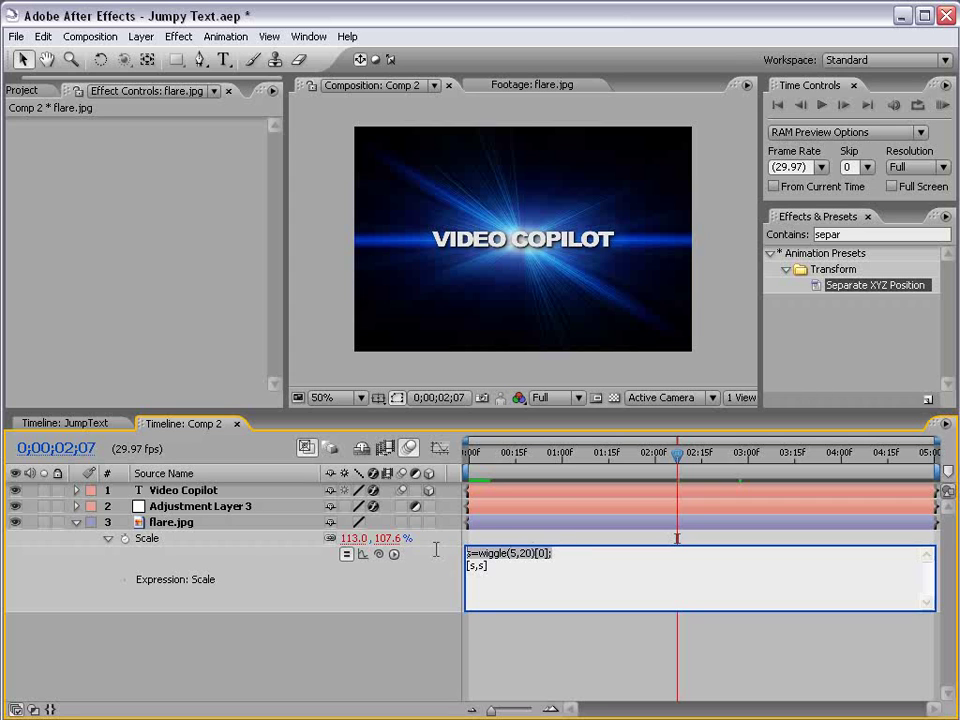
click(506, 639)
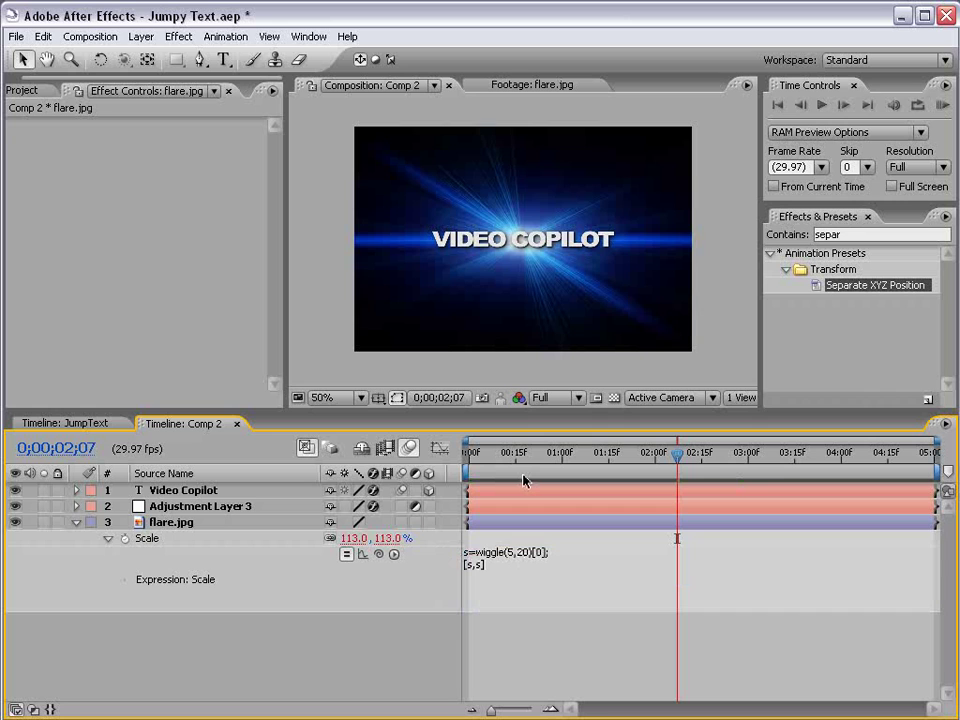
key(KP_0)
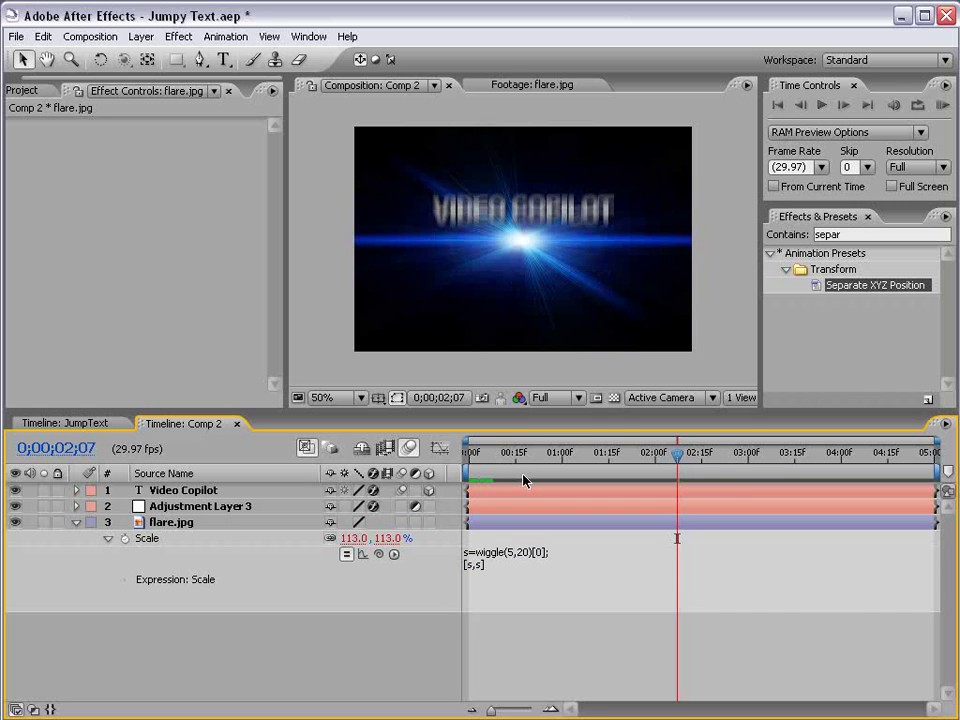
Raise the Scale expression's wiggle amount from 20 to 40 and preview again
click(497, 558)
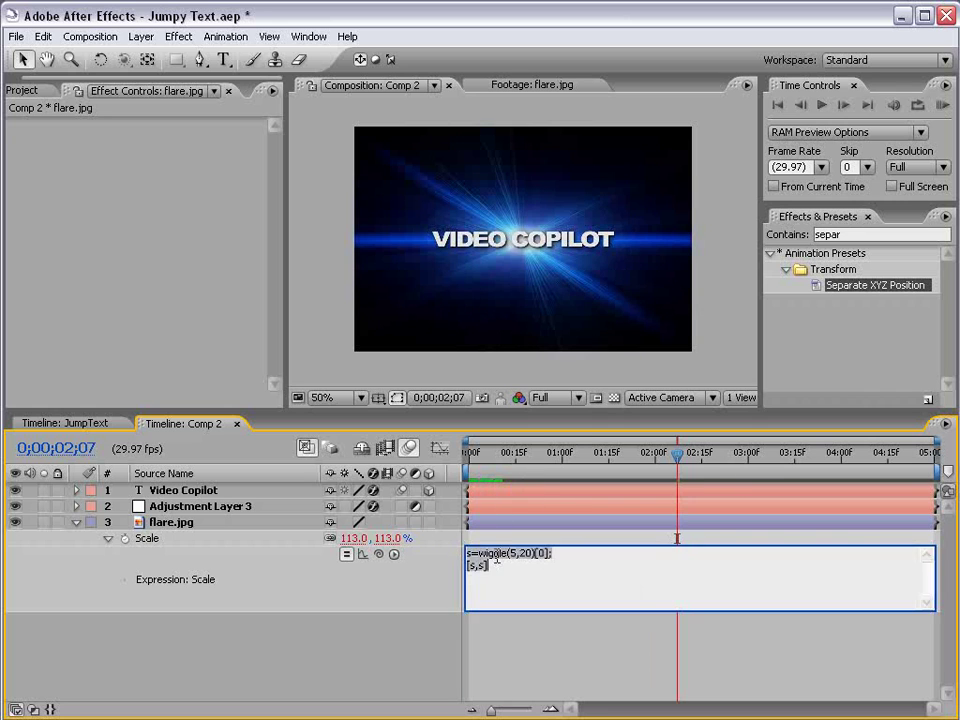
double_click(525, 554)
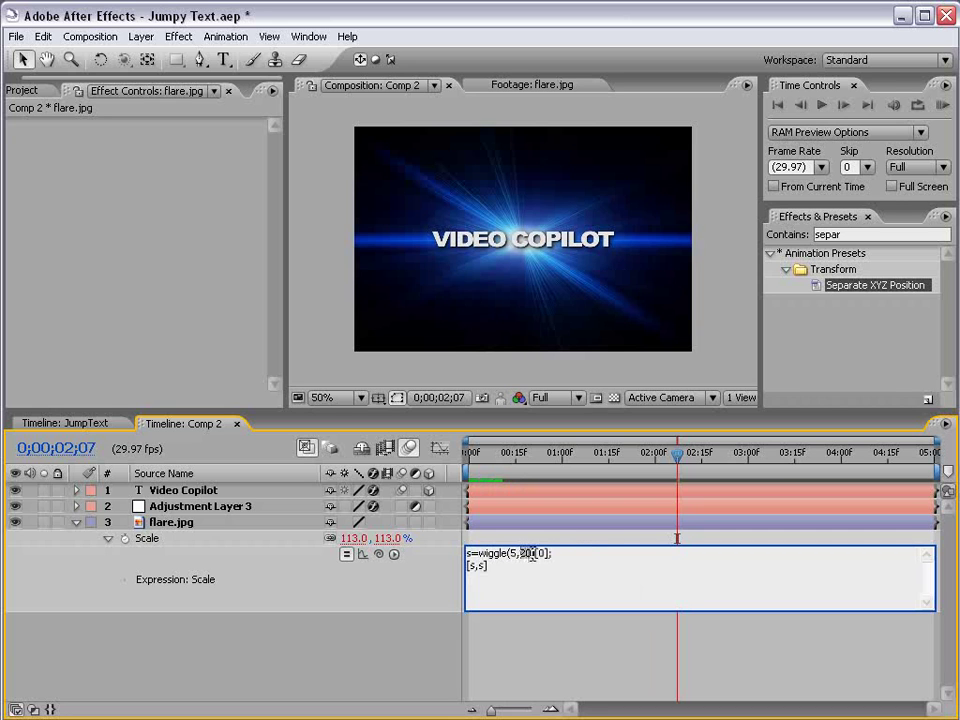
text(40)
key(KP_Enter)
key(KP_0)
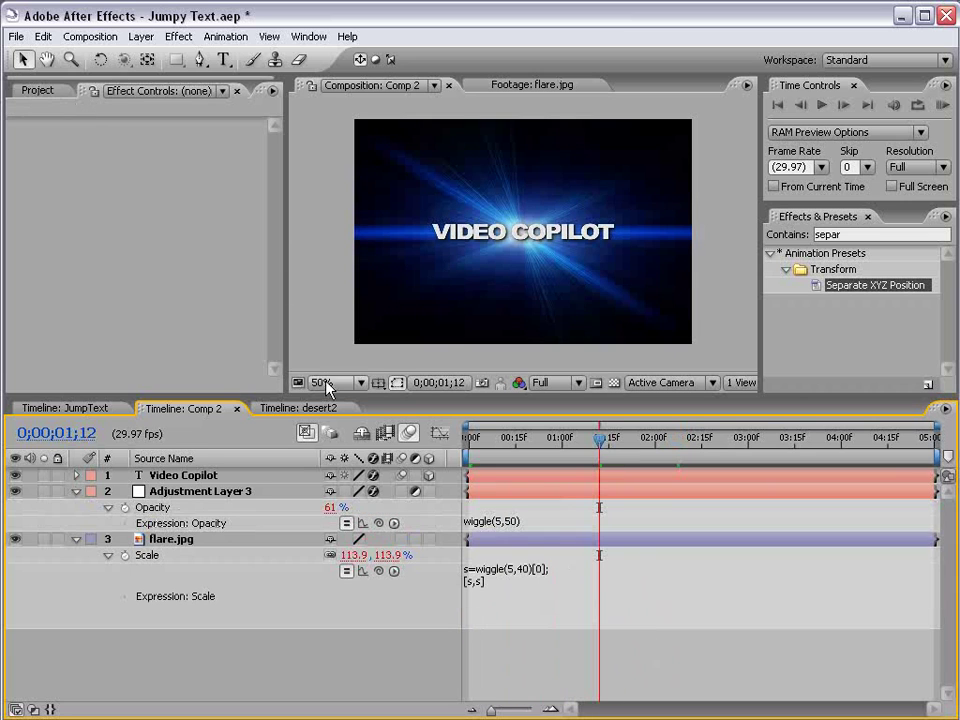
click(299, 408)
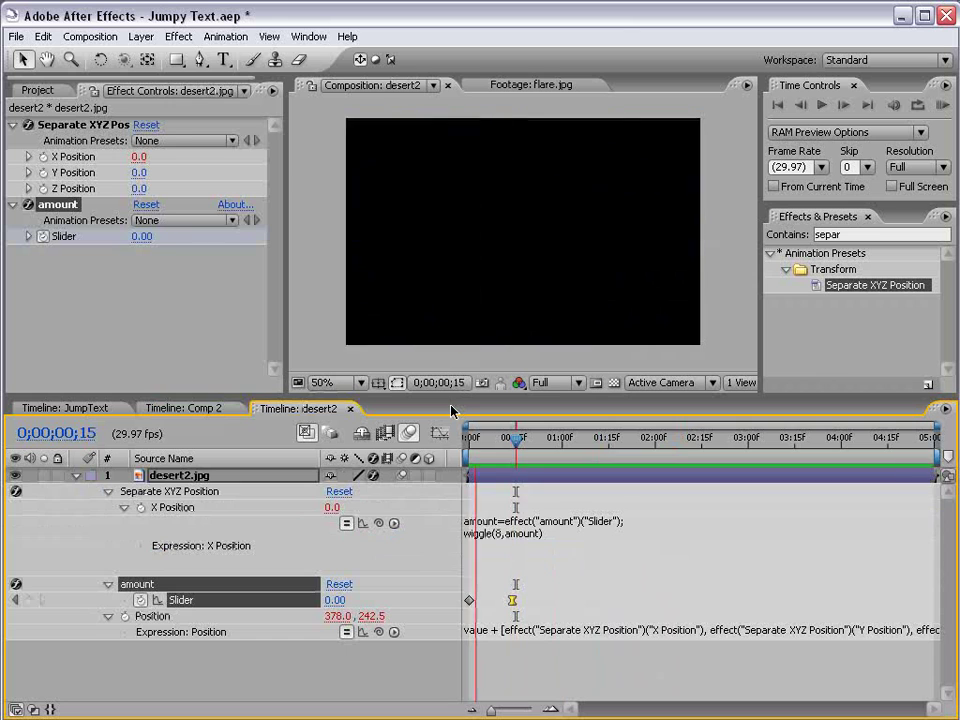
mouse_move(515, 438)
mouse_down()
mouse_move(495, 438)
mouse_move(523, 438)
mouse_move(481, 438)
mouse_move(528, 438)
mouse_up()
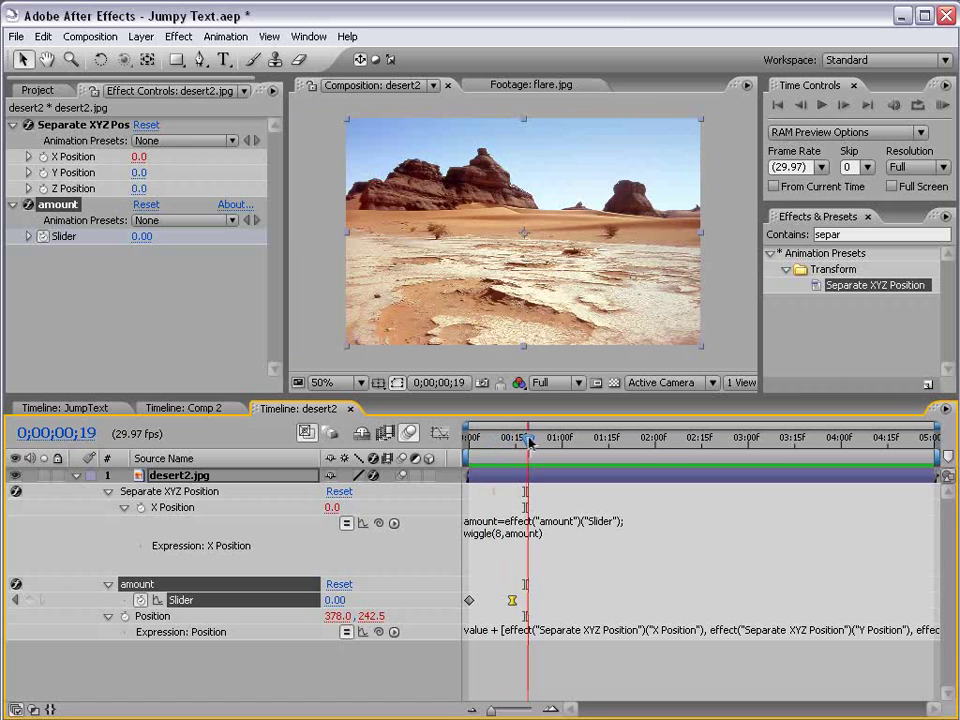
click(185, 408)
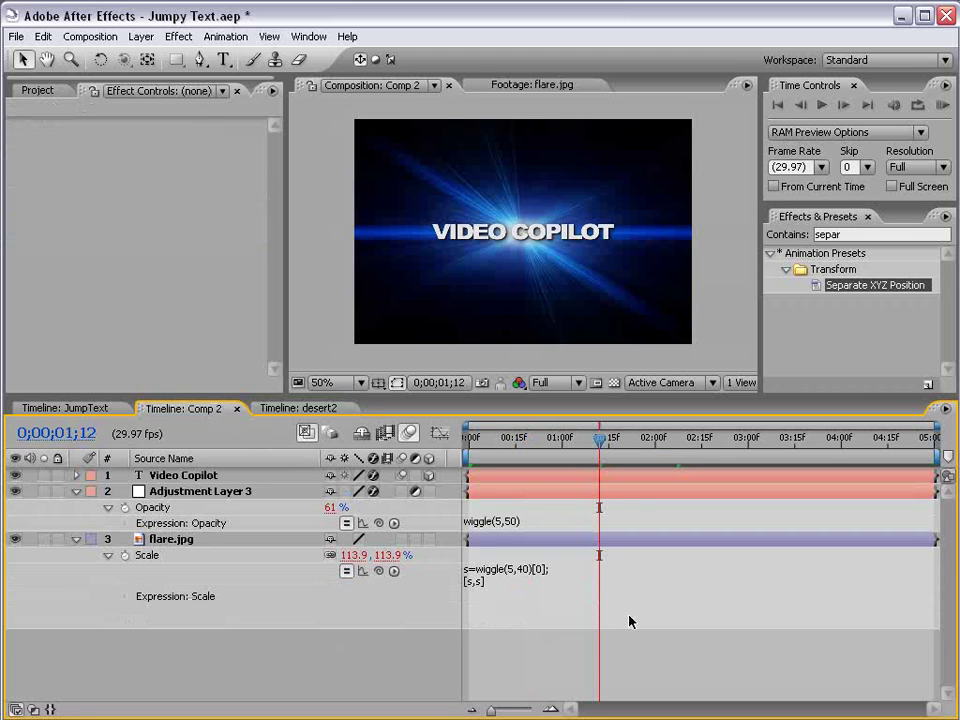